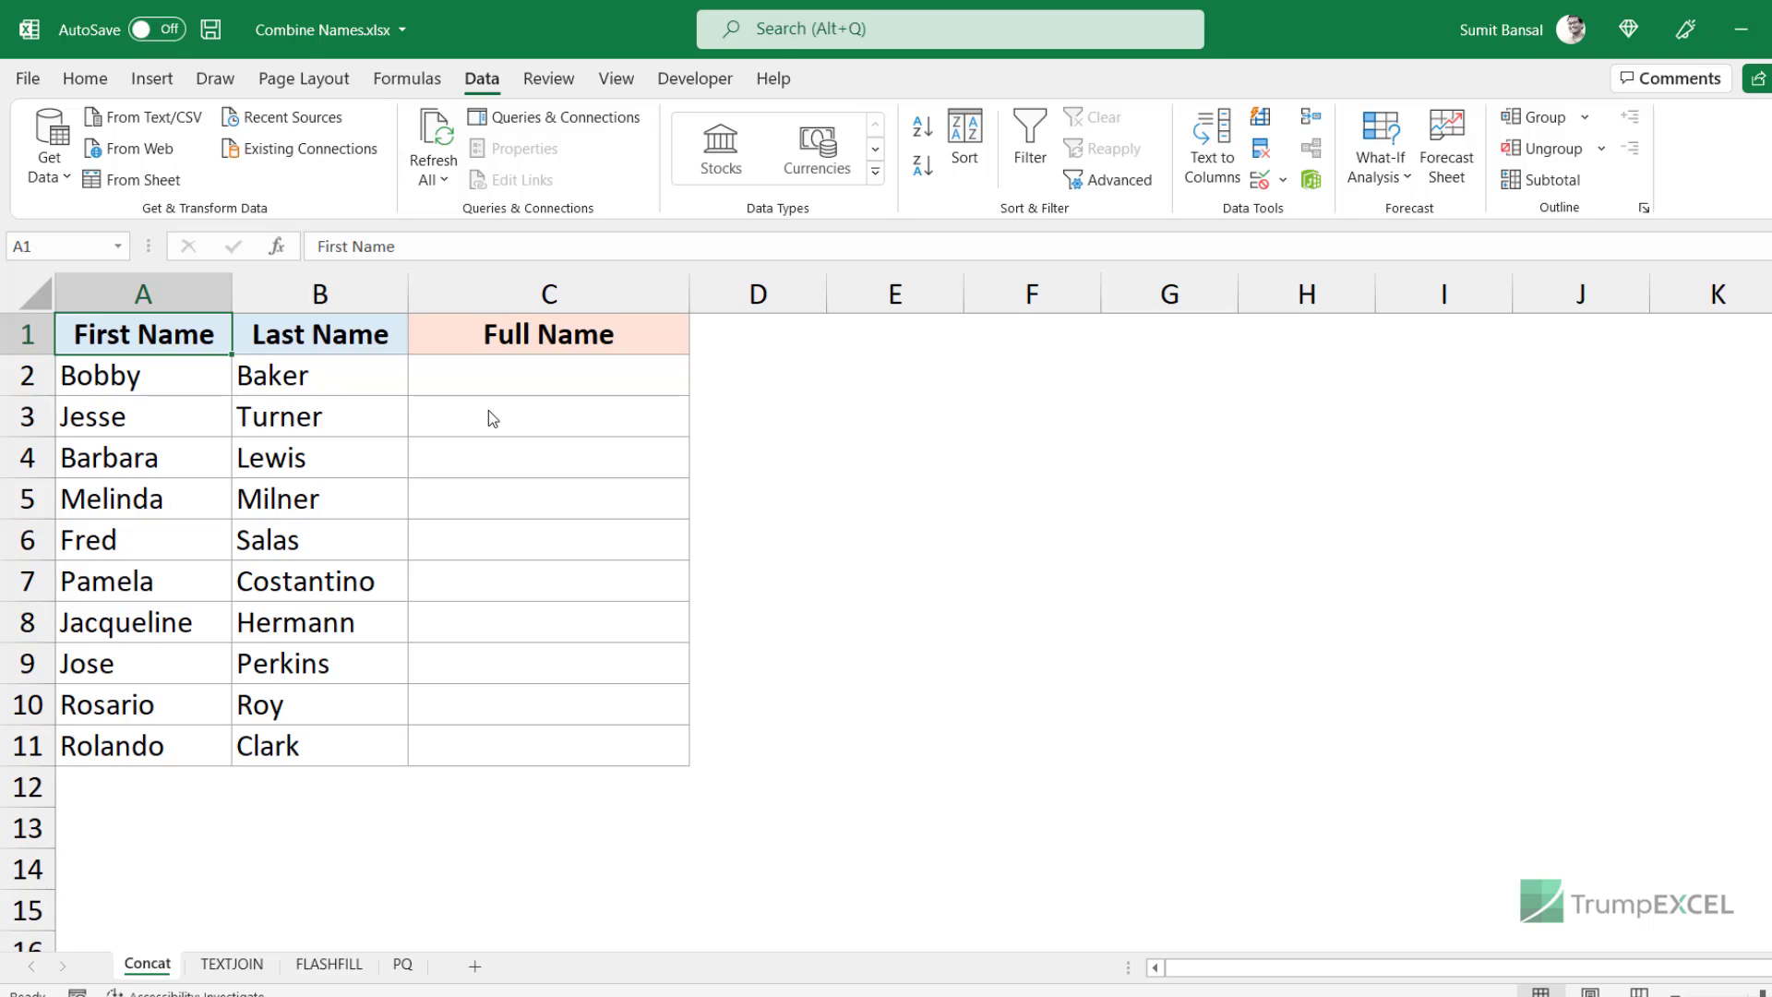
- Enter =CONCAT(A2," ",B2) in C2 on the Concat sheet
key("Down")
key("Right")
key("Right")
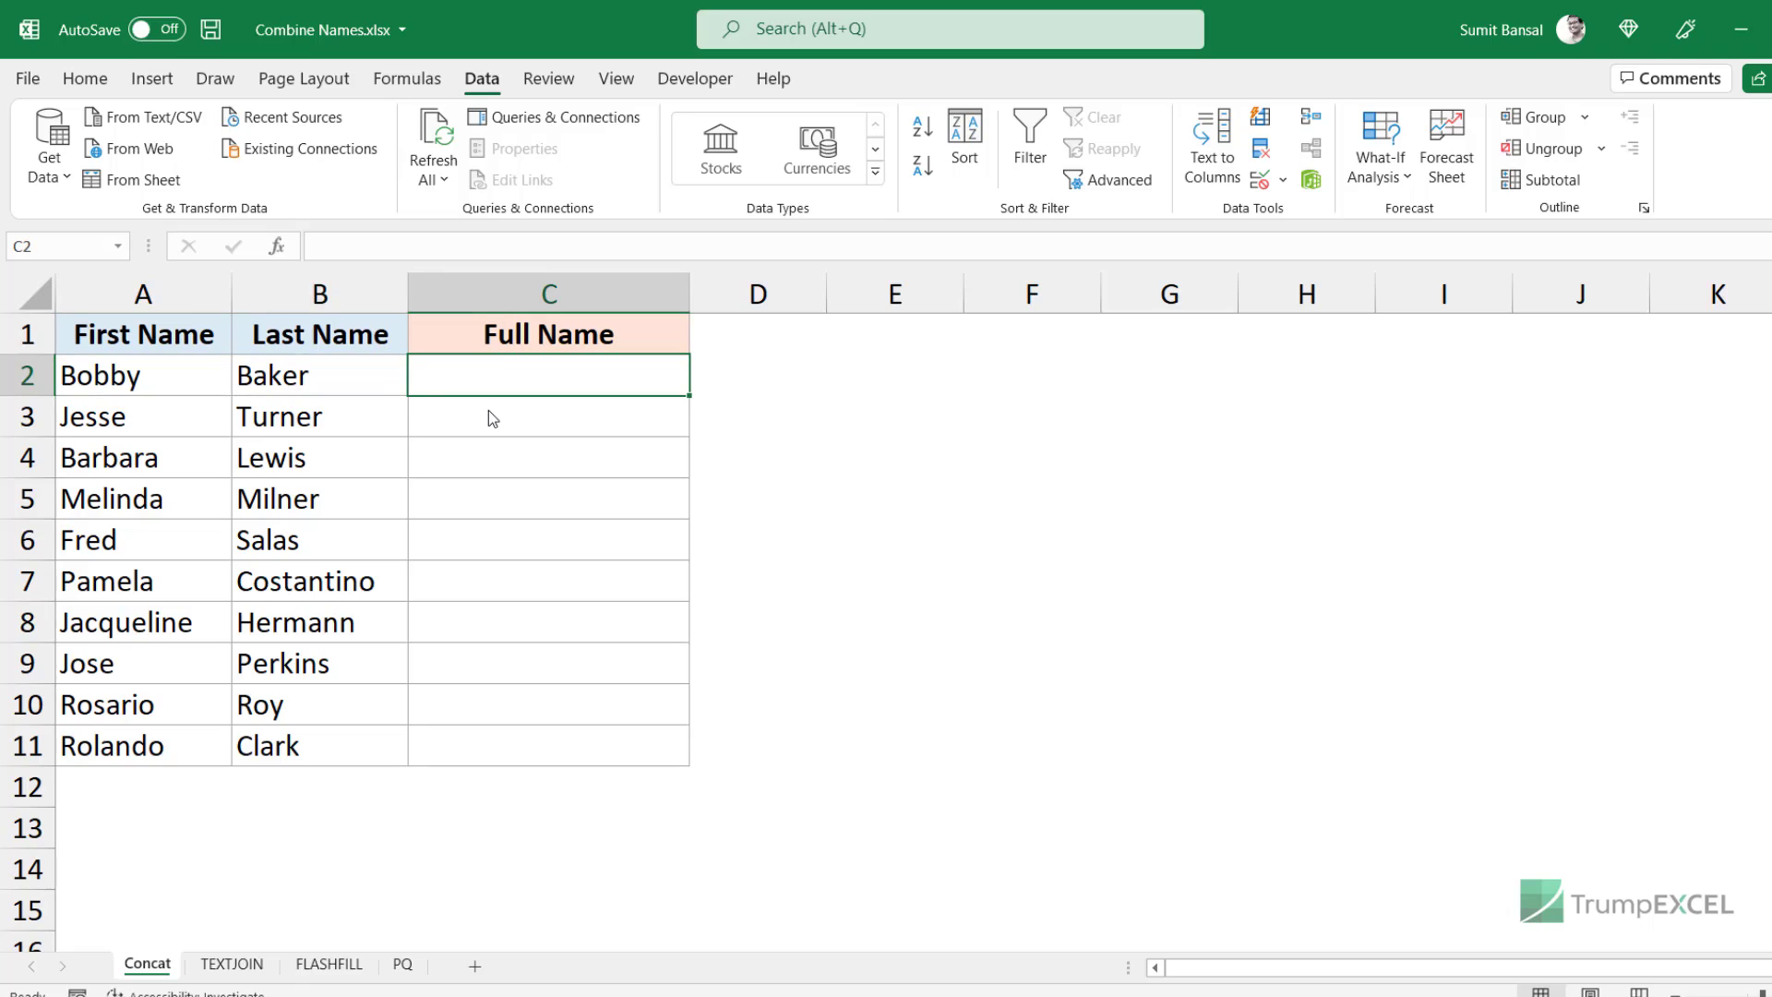
type("=conc")
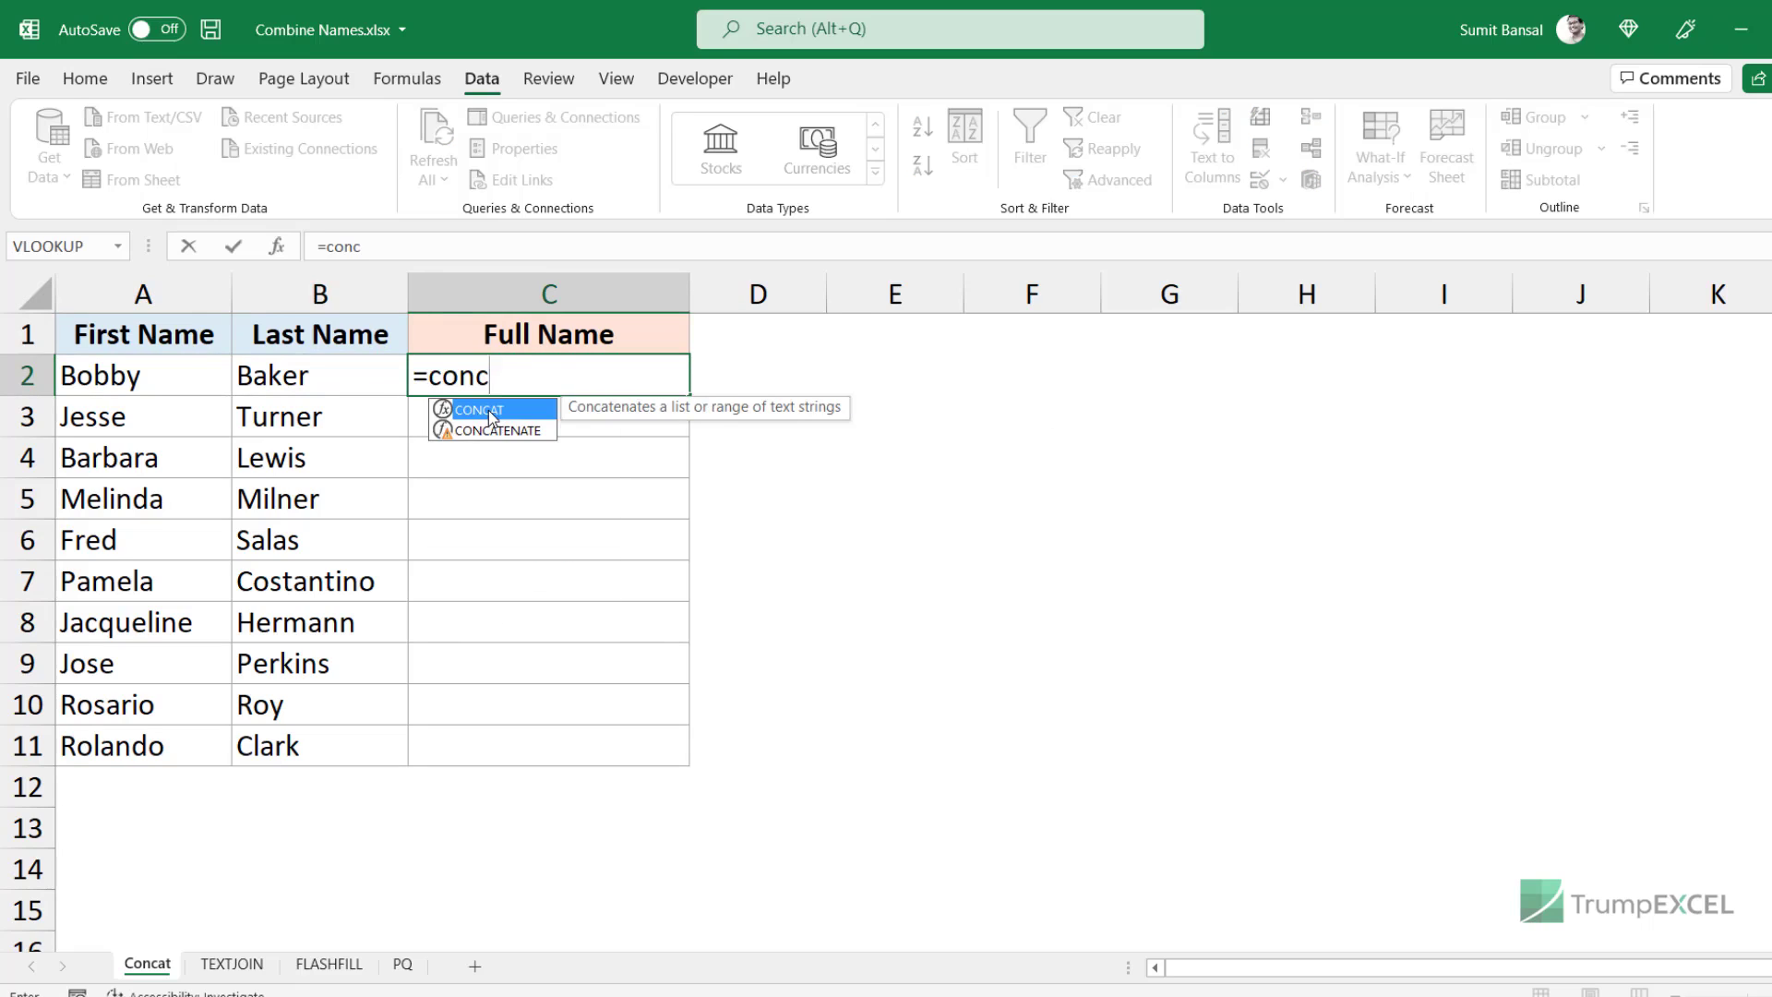
key("Tab")
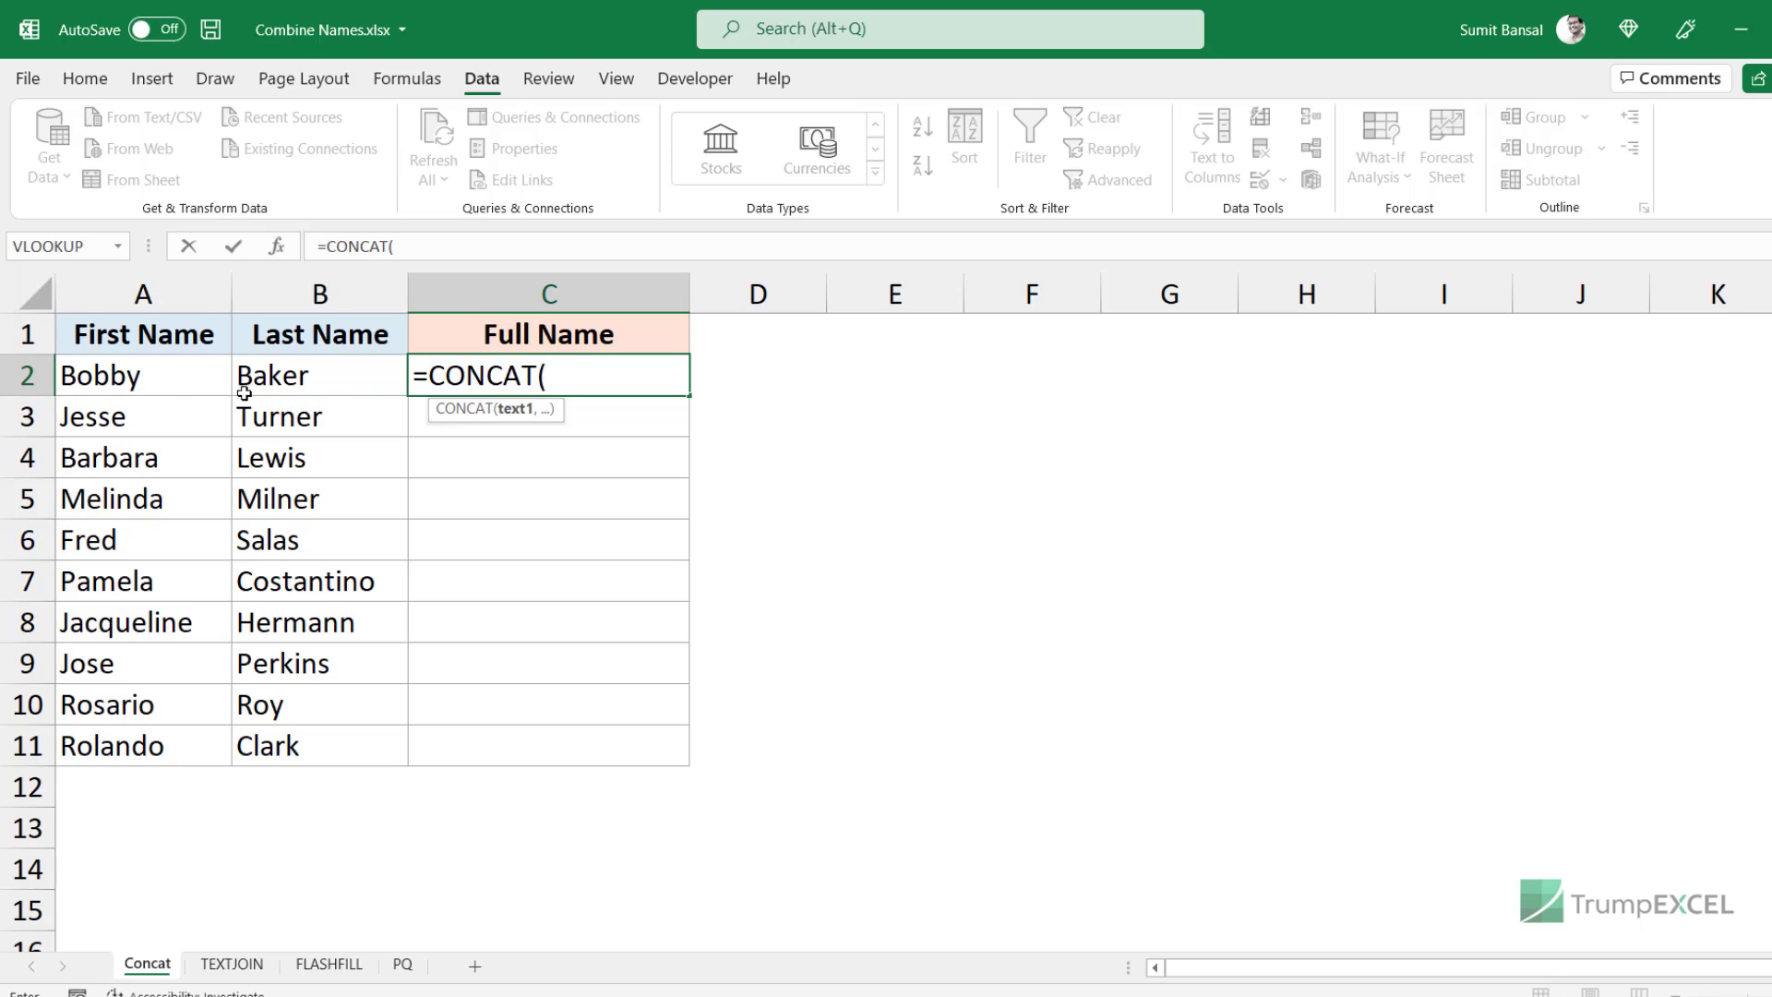
left_click(169, 377)
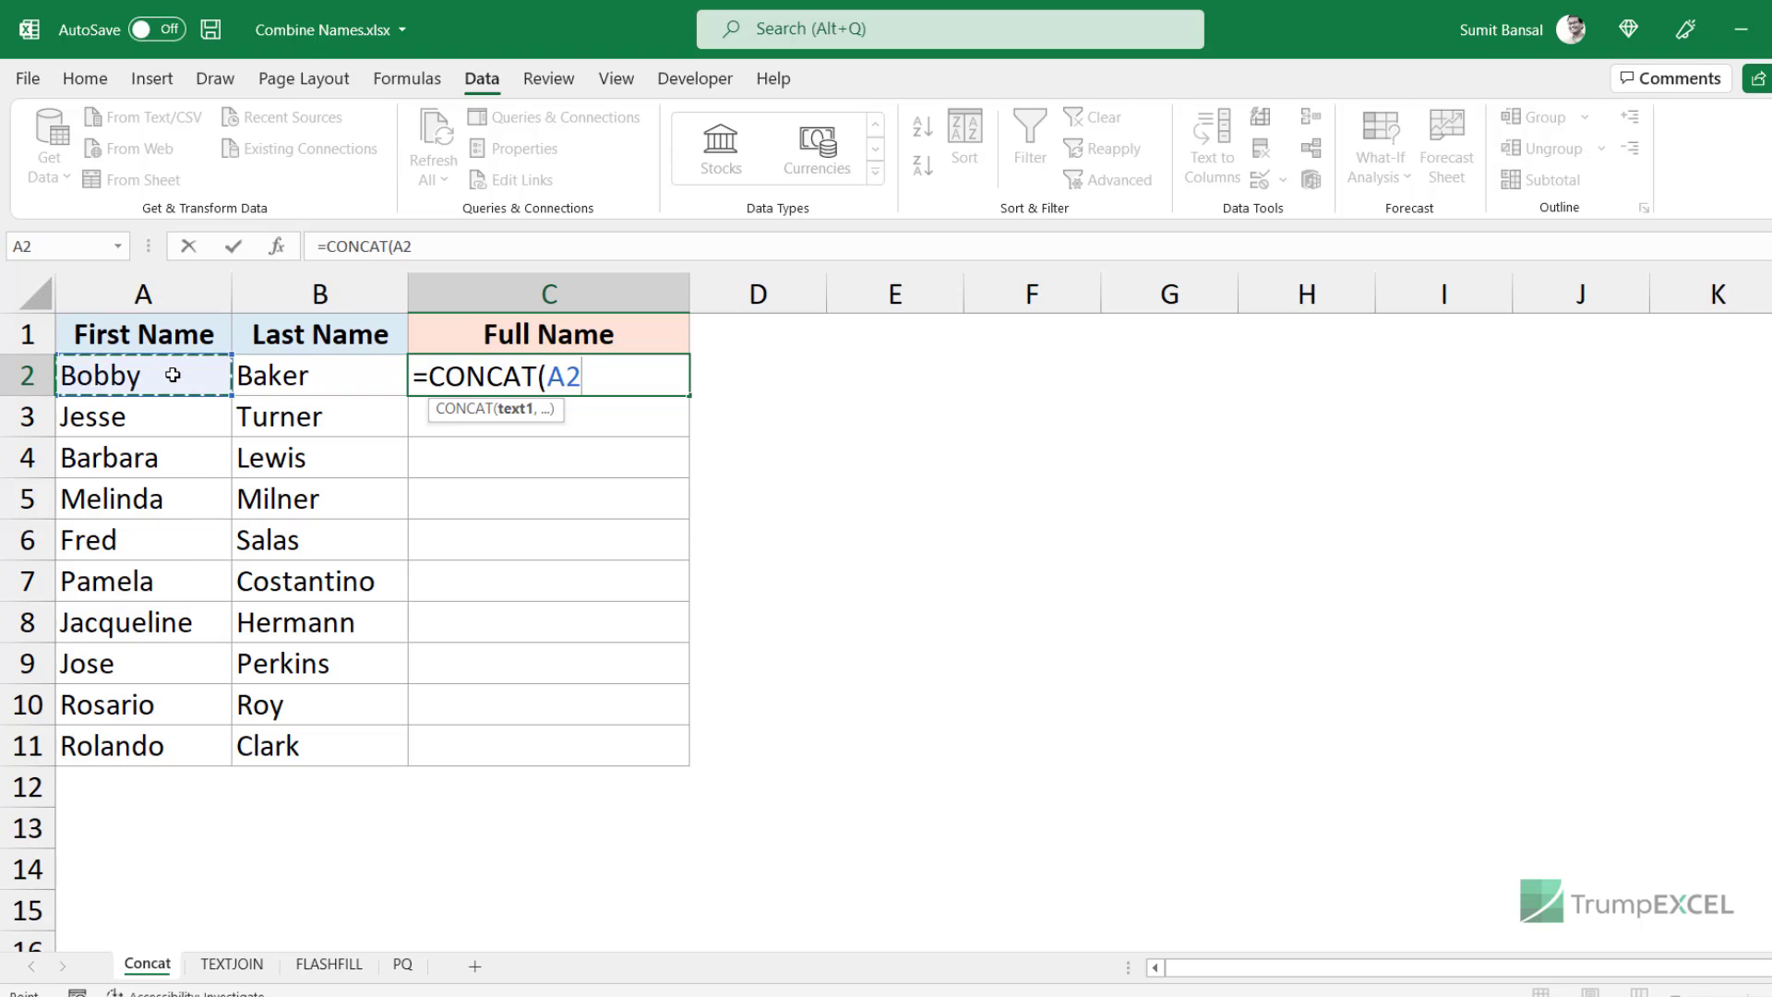
type(",")
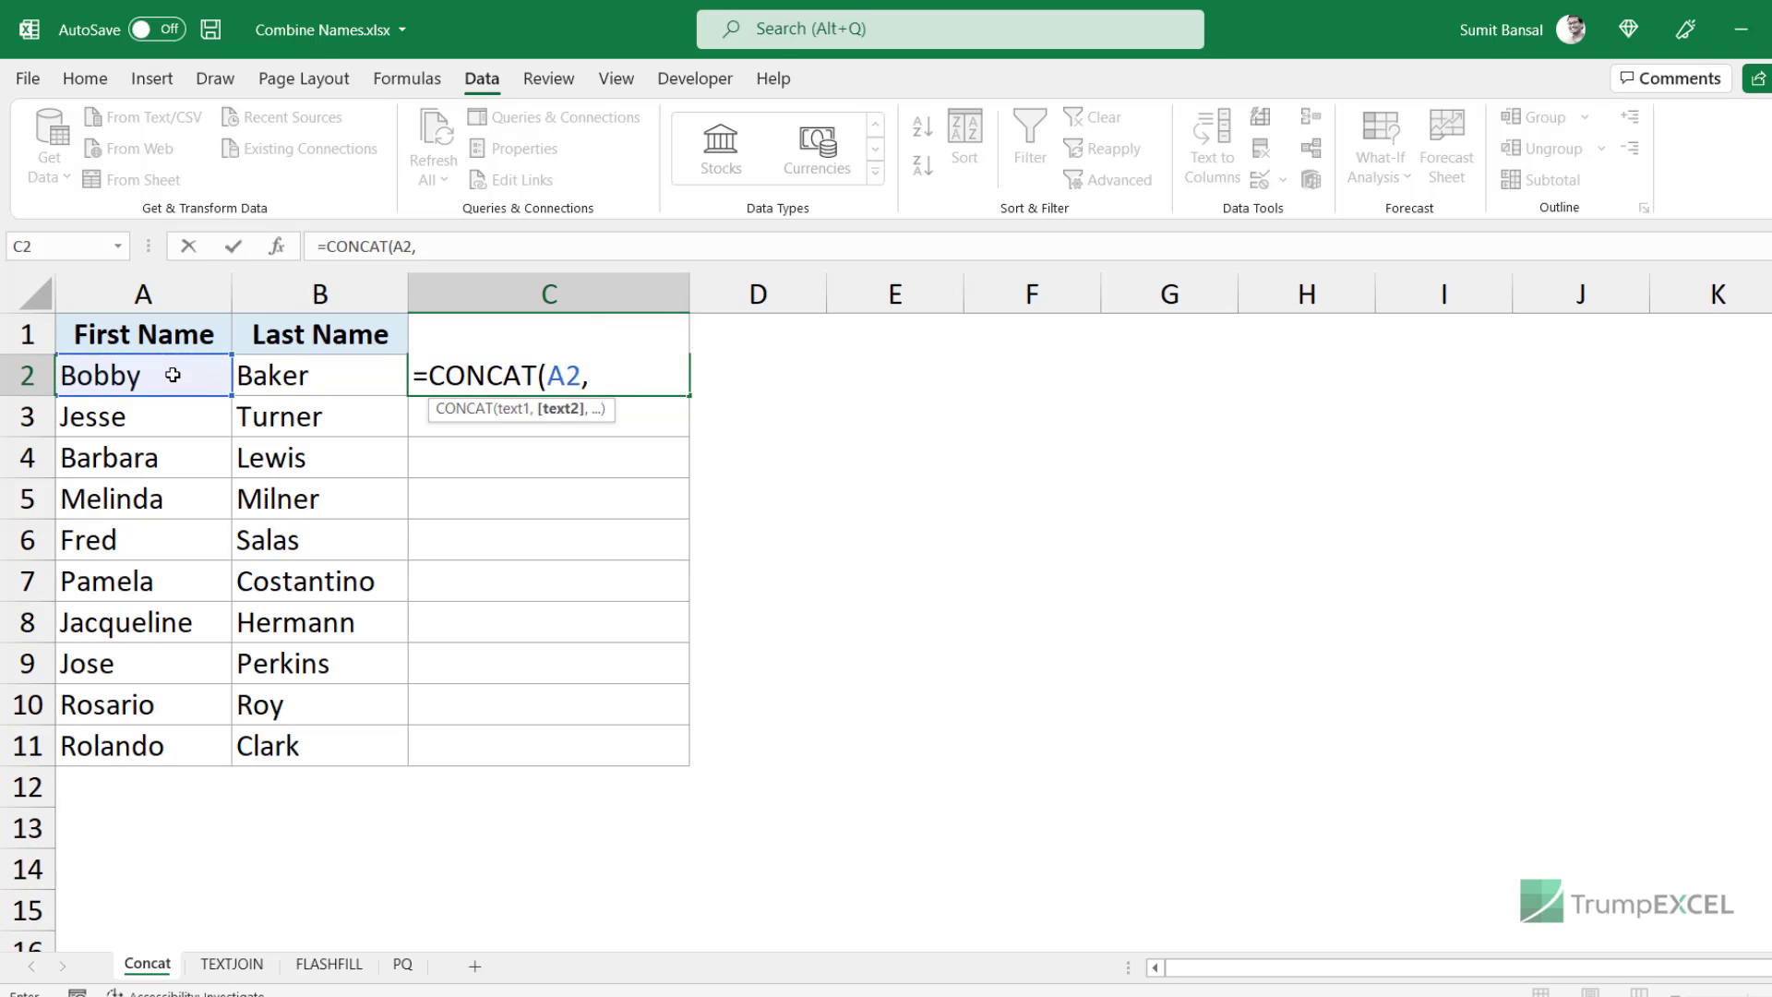
type("\" \",")
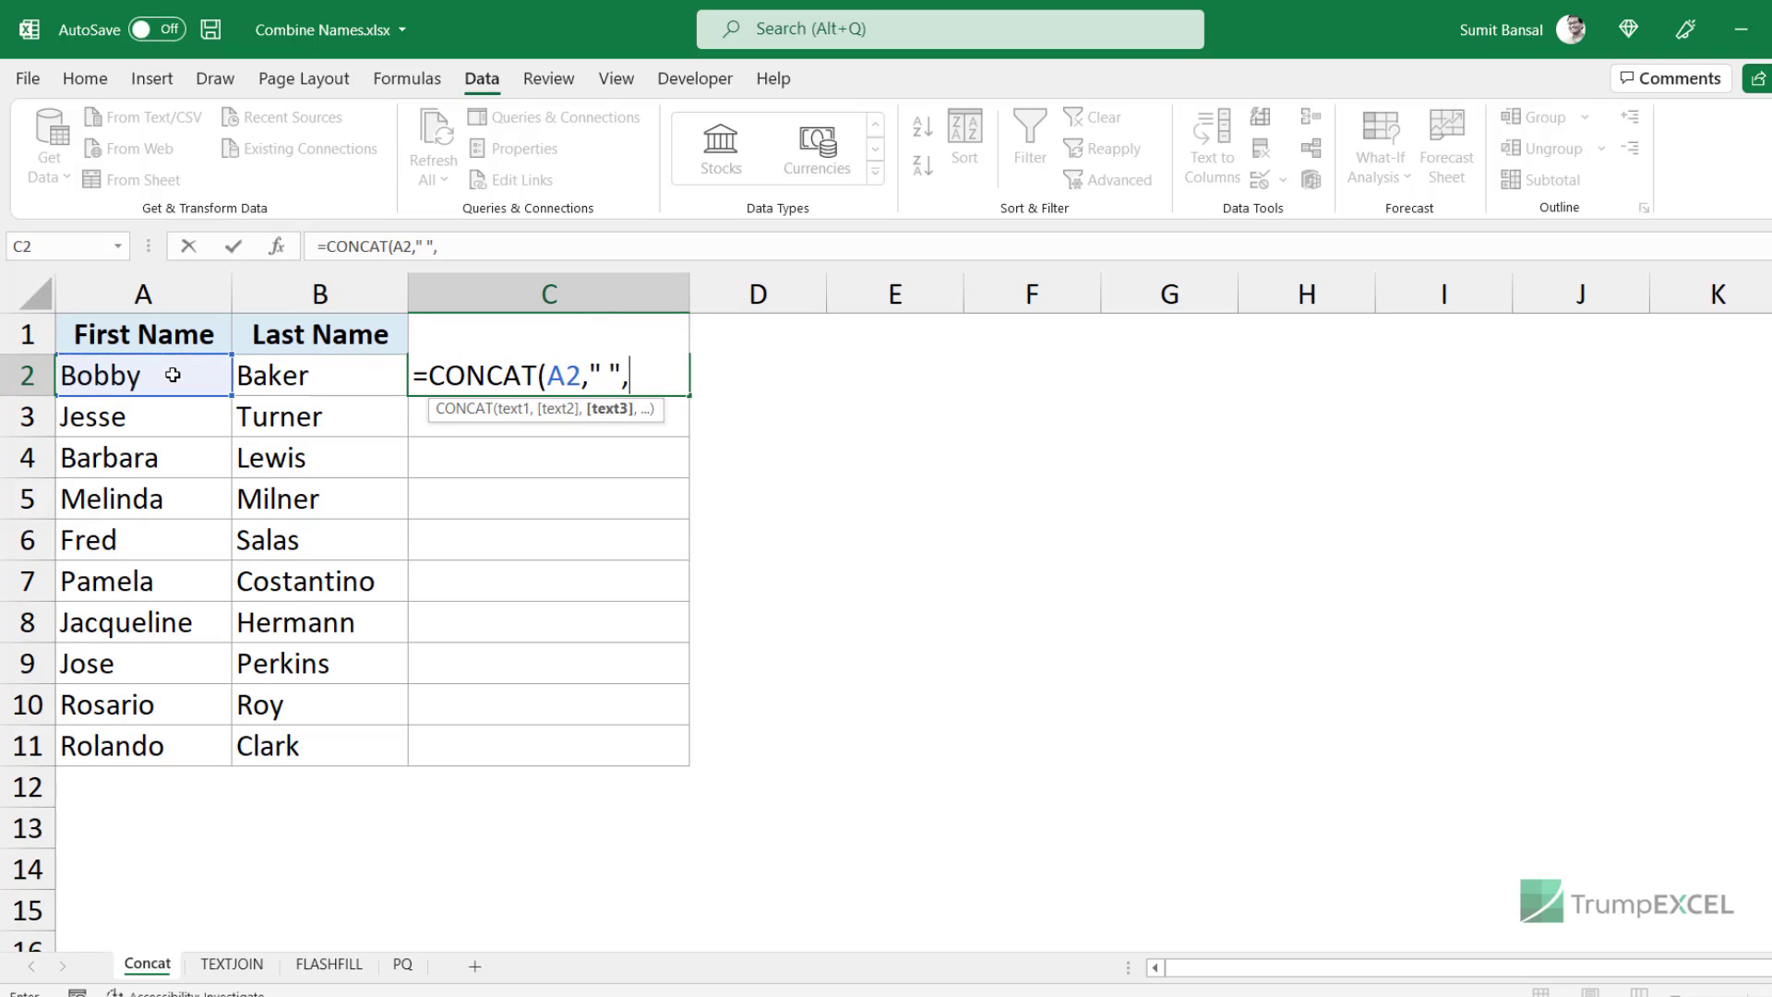
left_click(281, 379)
type(")")
key("Return")
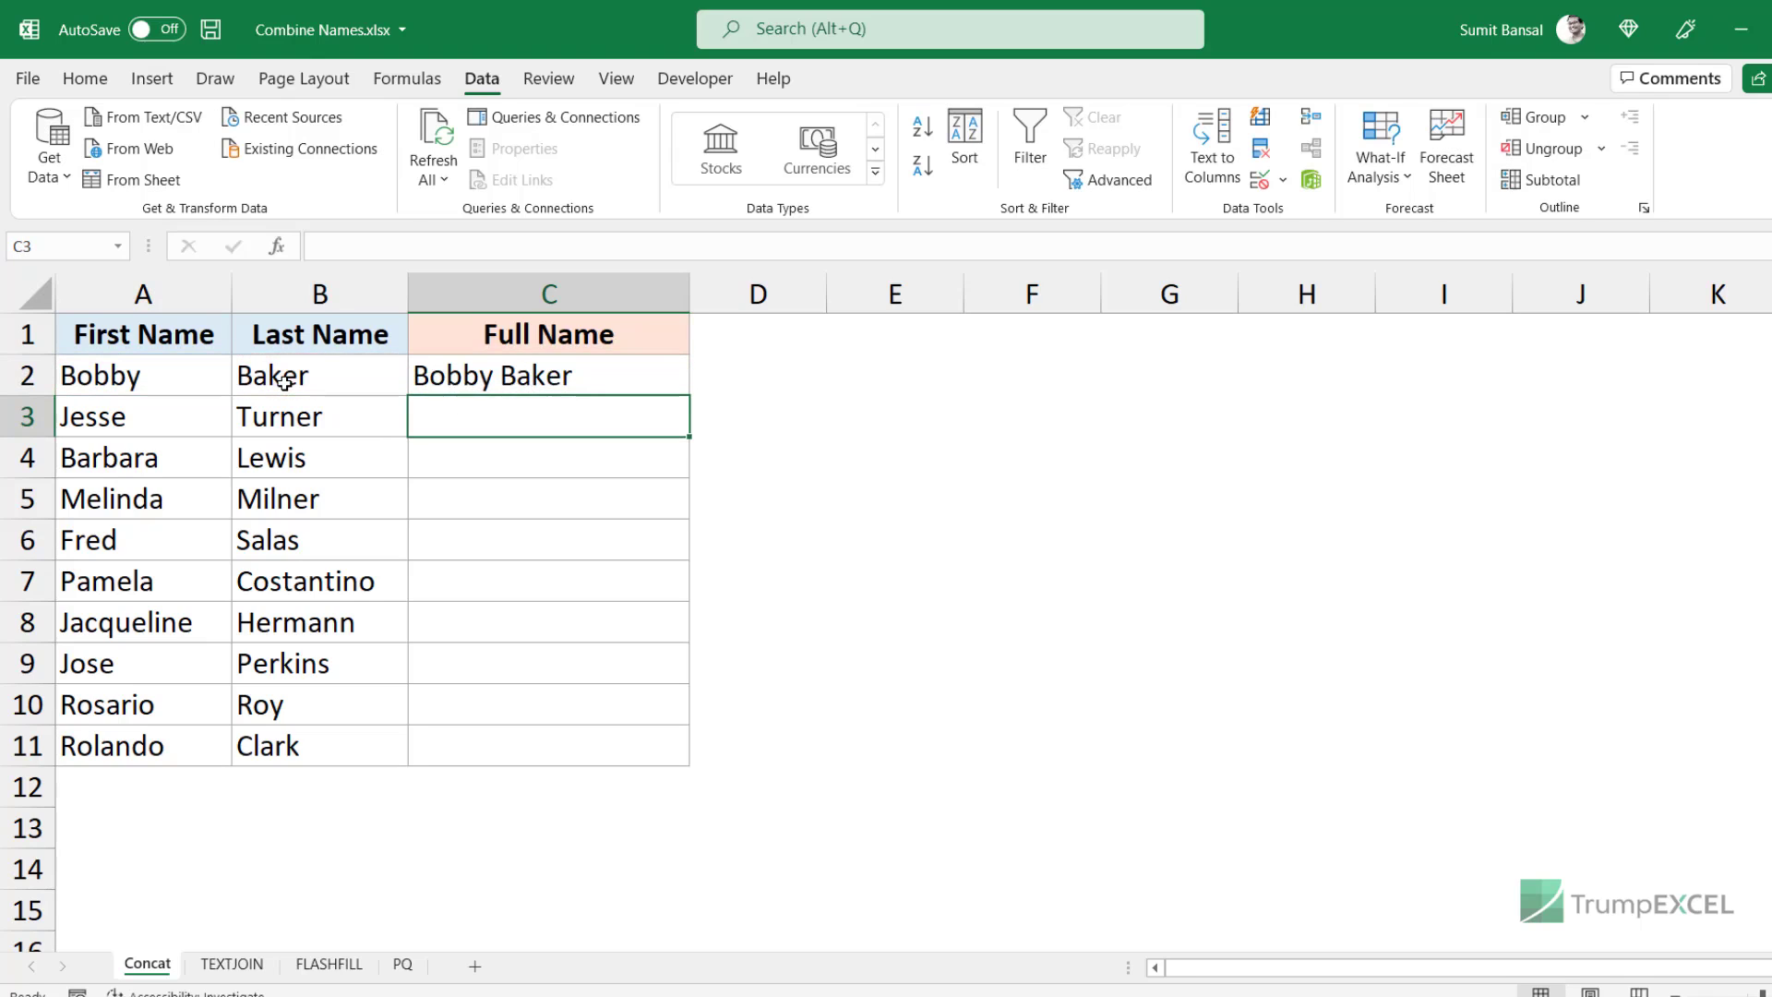
- Copy the CONCAT formula from C2 down to C11
left_click(599, 387)
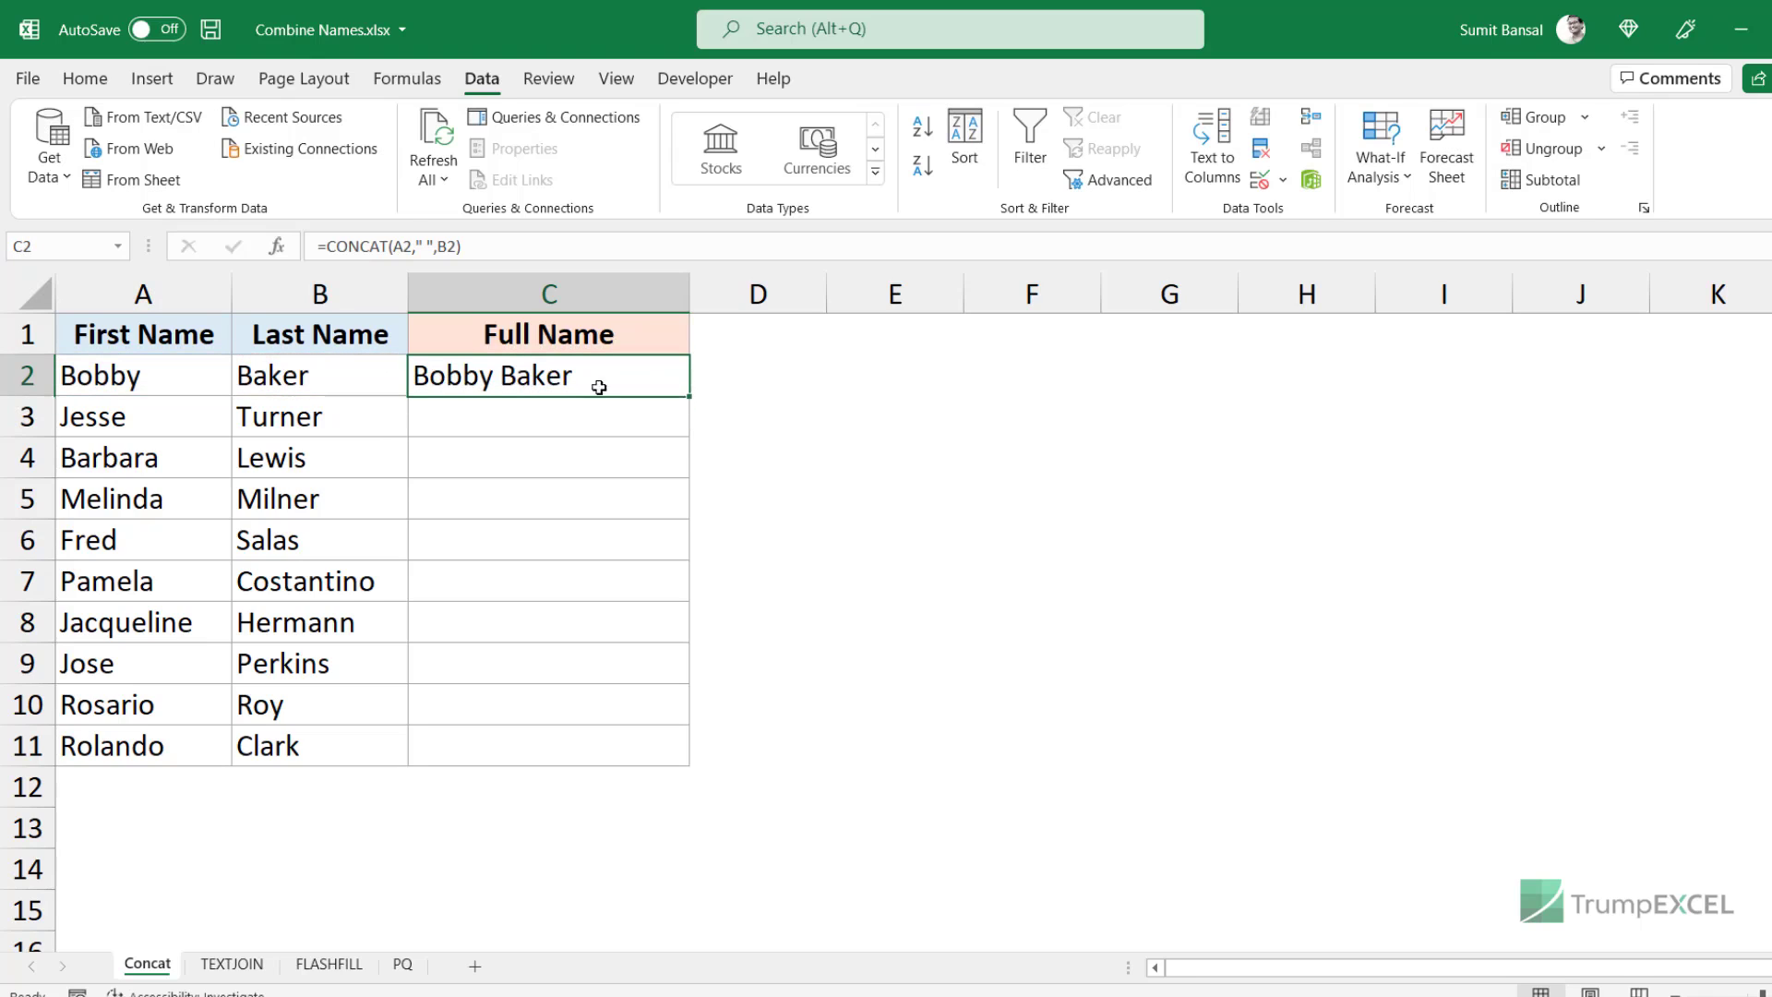
double_click(689, 396)
left_click(746, 381)
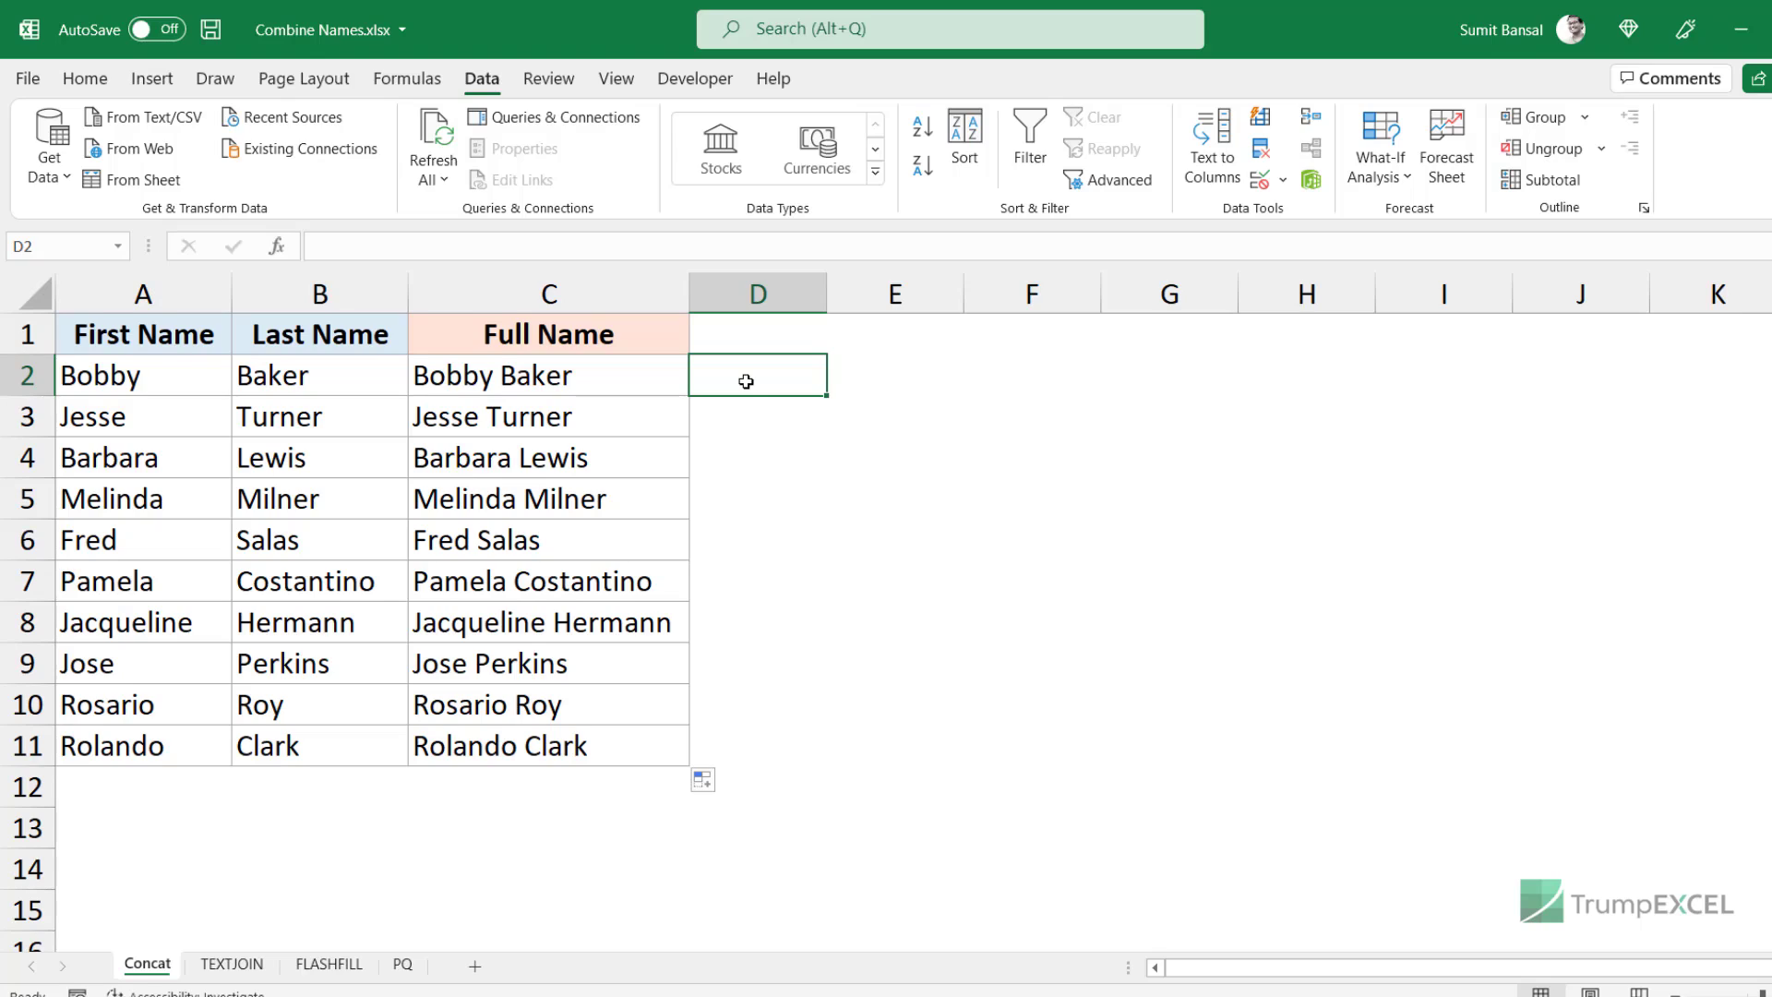
- Enter =A2&" "&B2 in D2 and fill it down to D11
type("=")
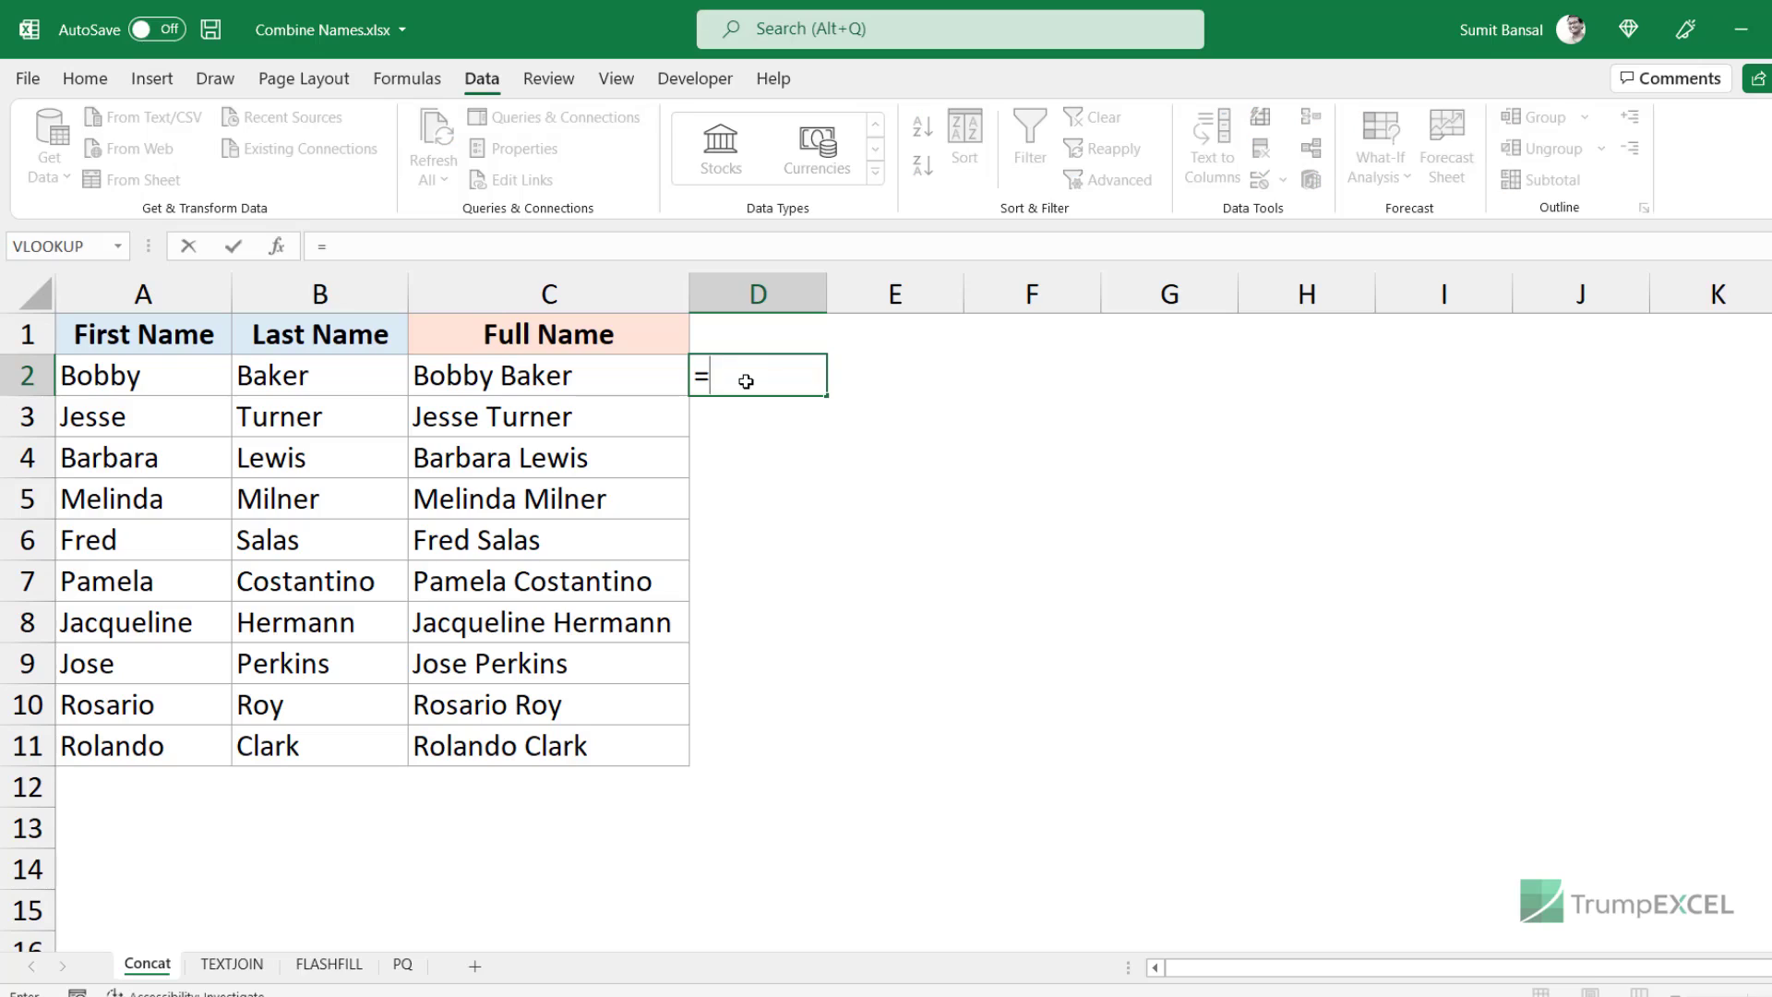
left_click(154, 384)
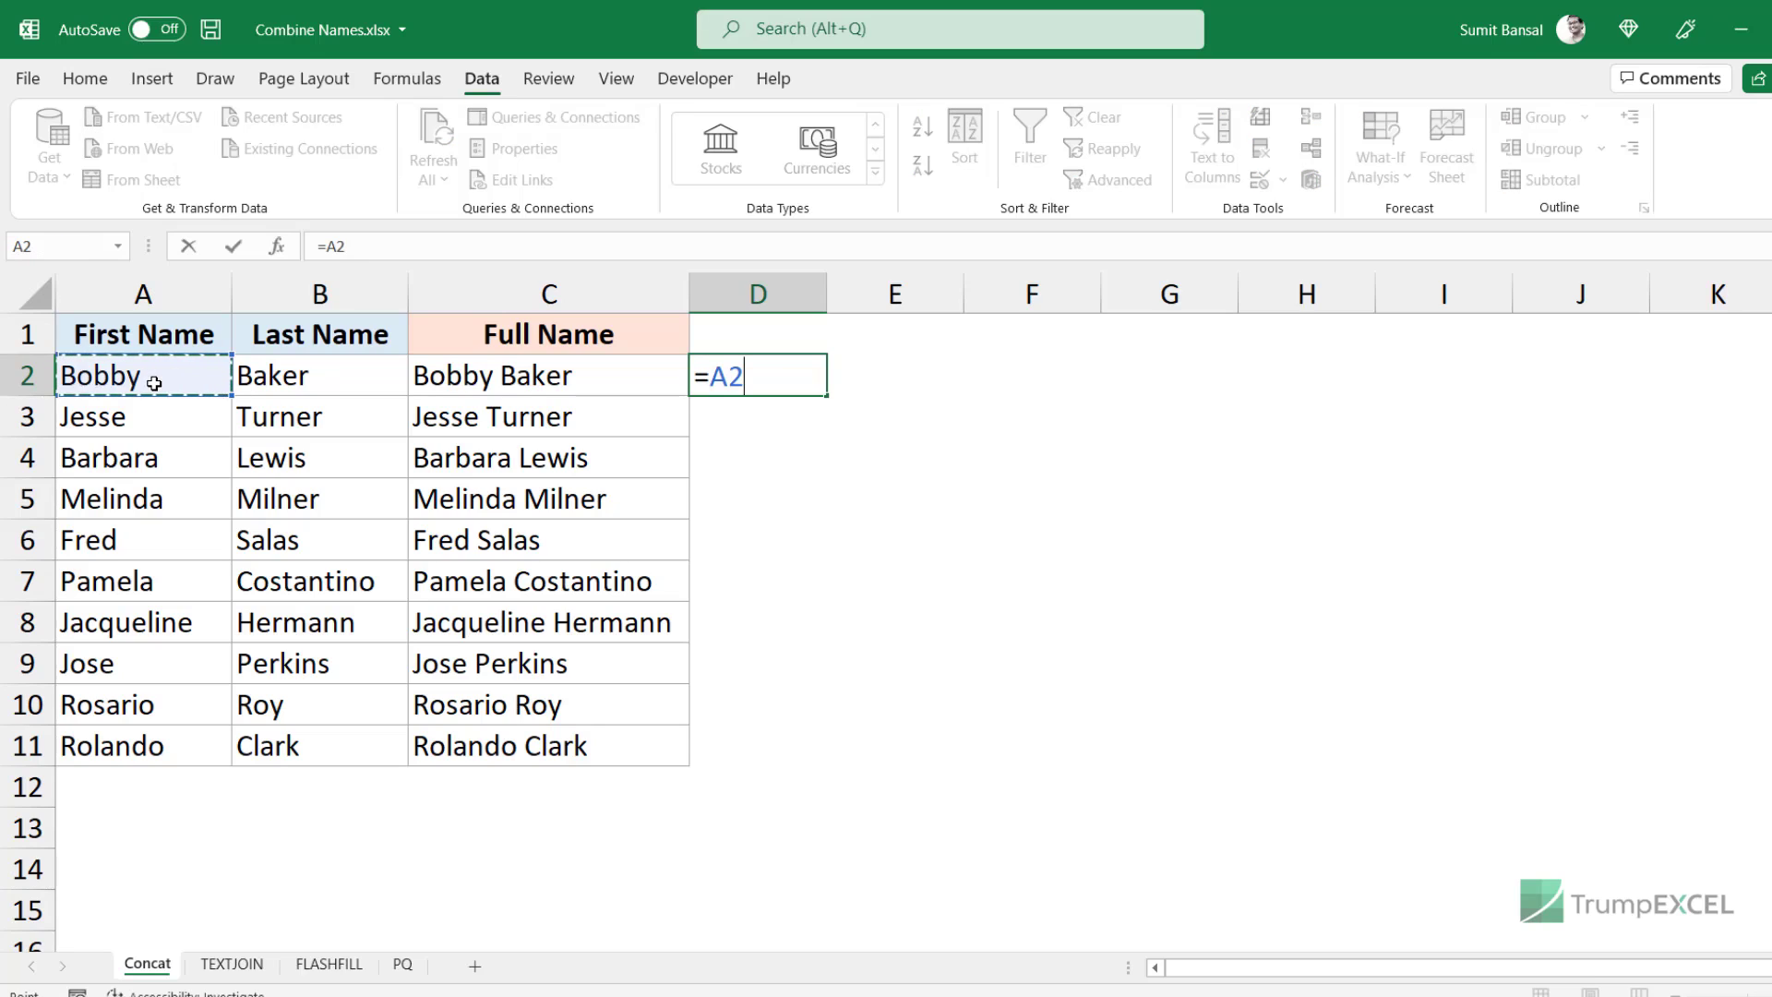
type("&")
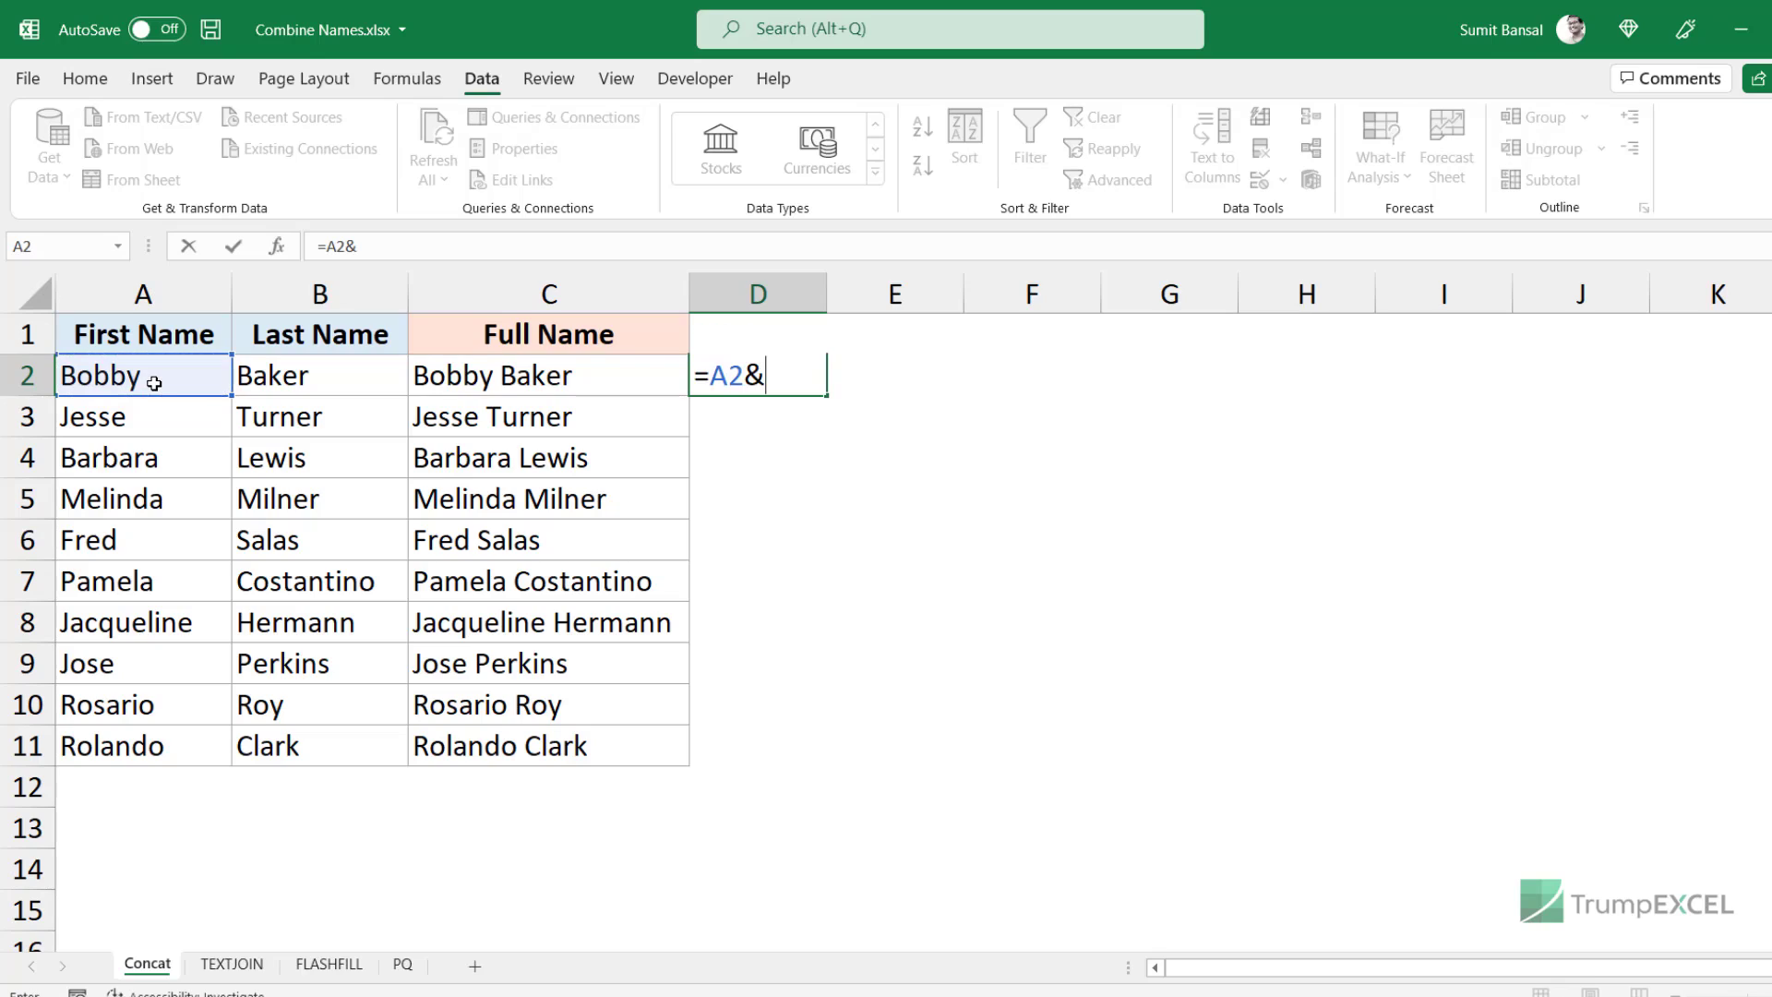
type("\" \"&")
left_click(300, 383)
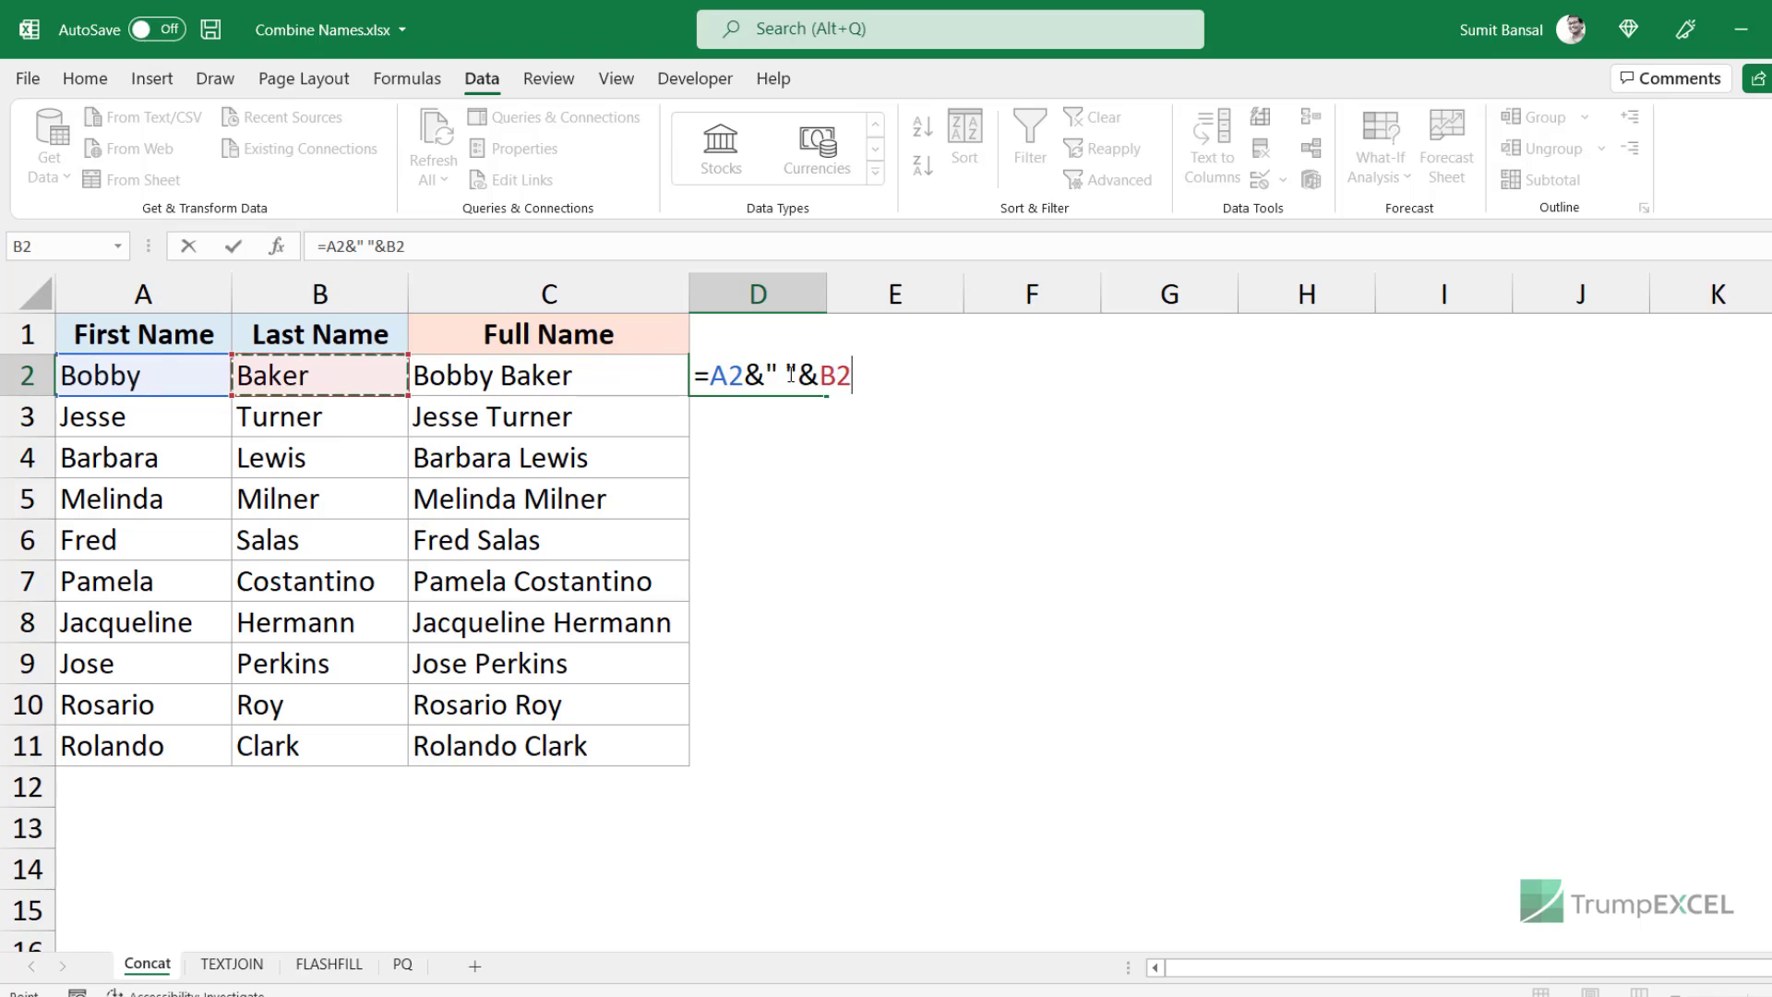
key("Return")
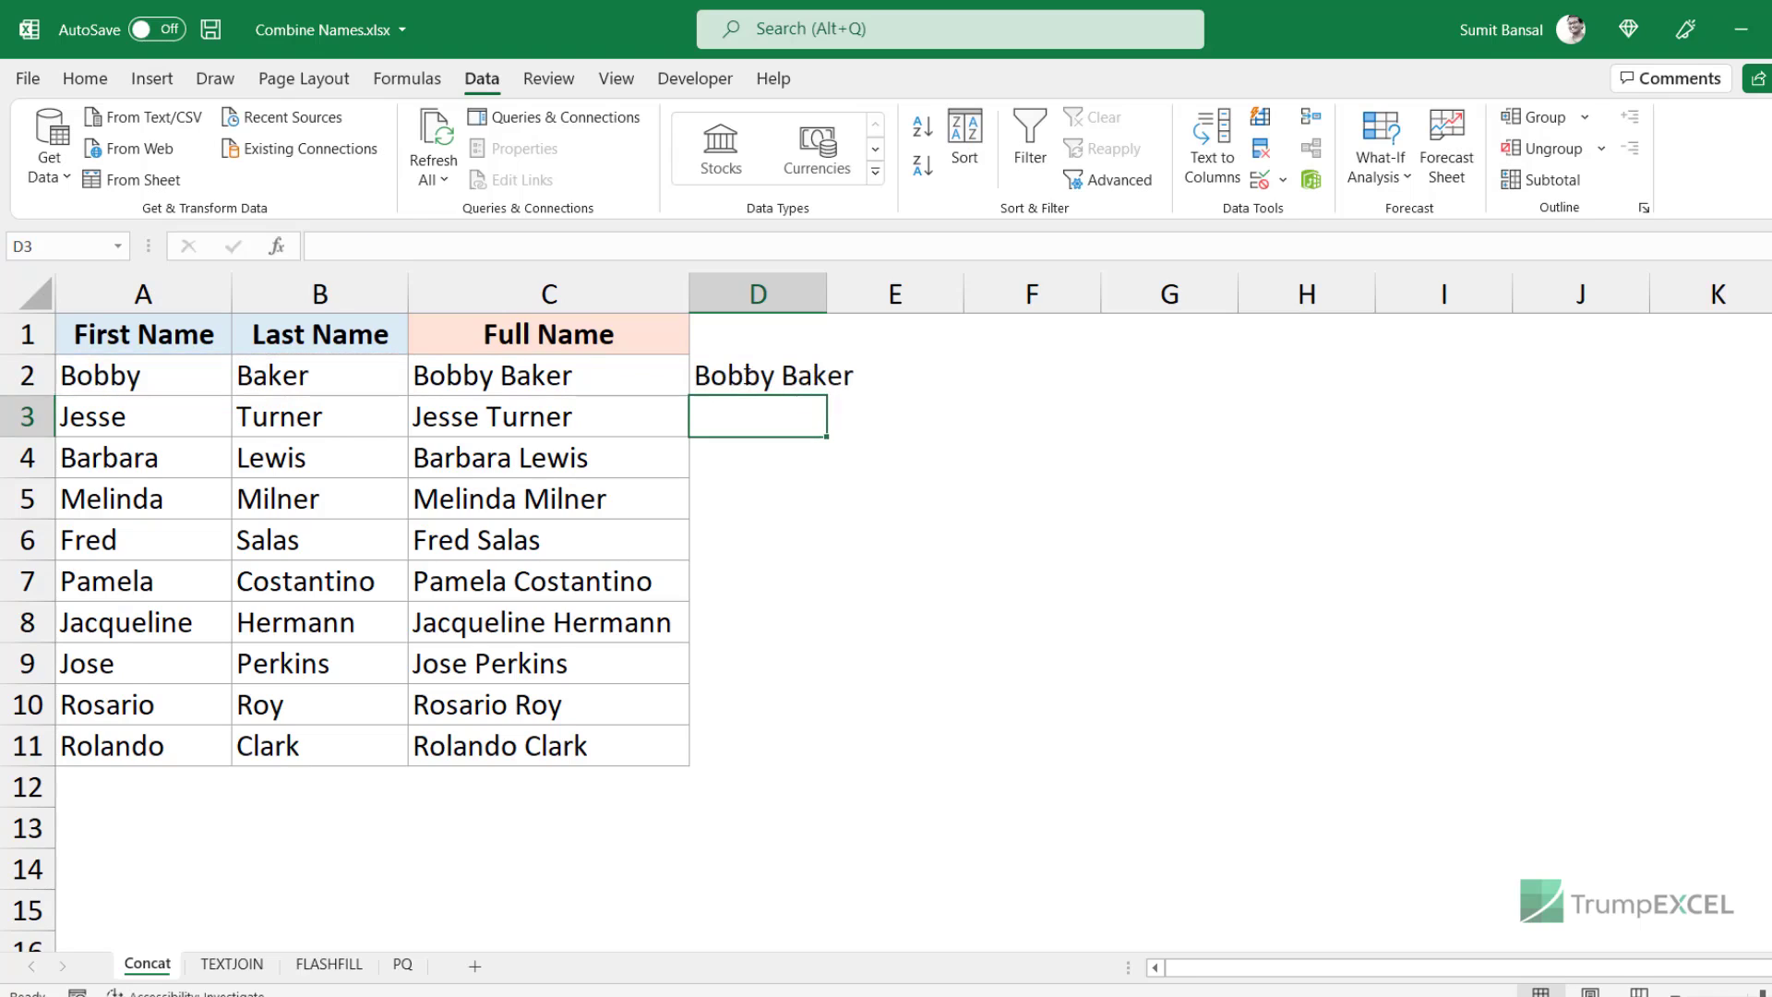
left_click(745, 377)
double_click(827, 396)
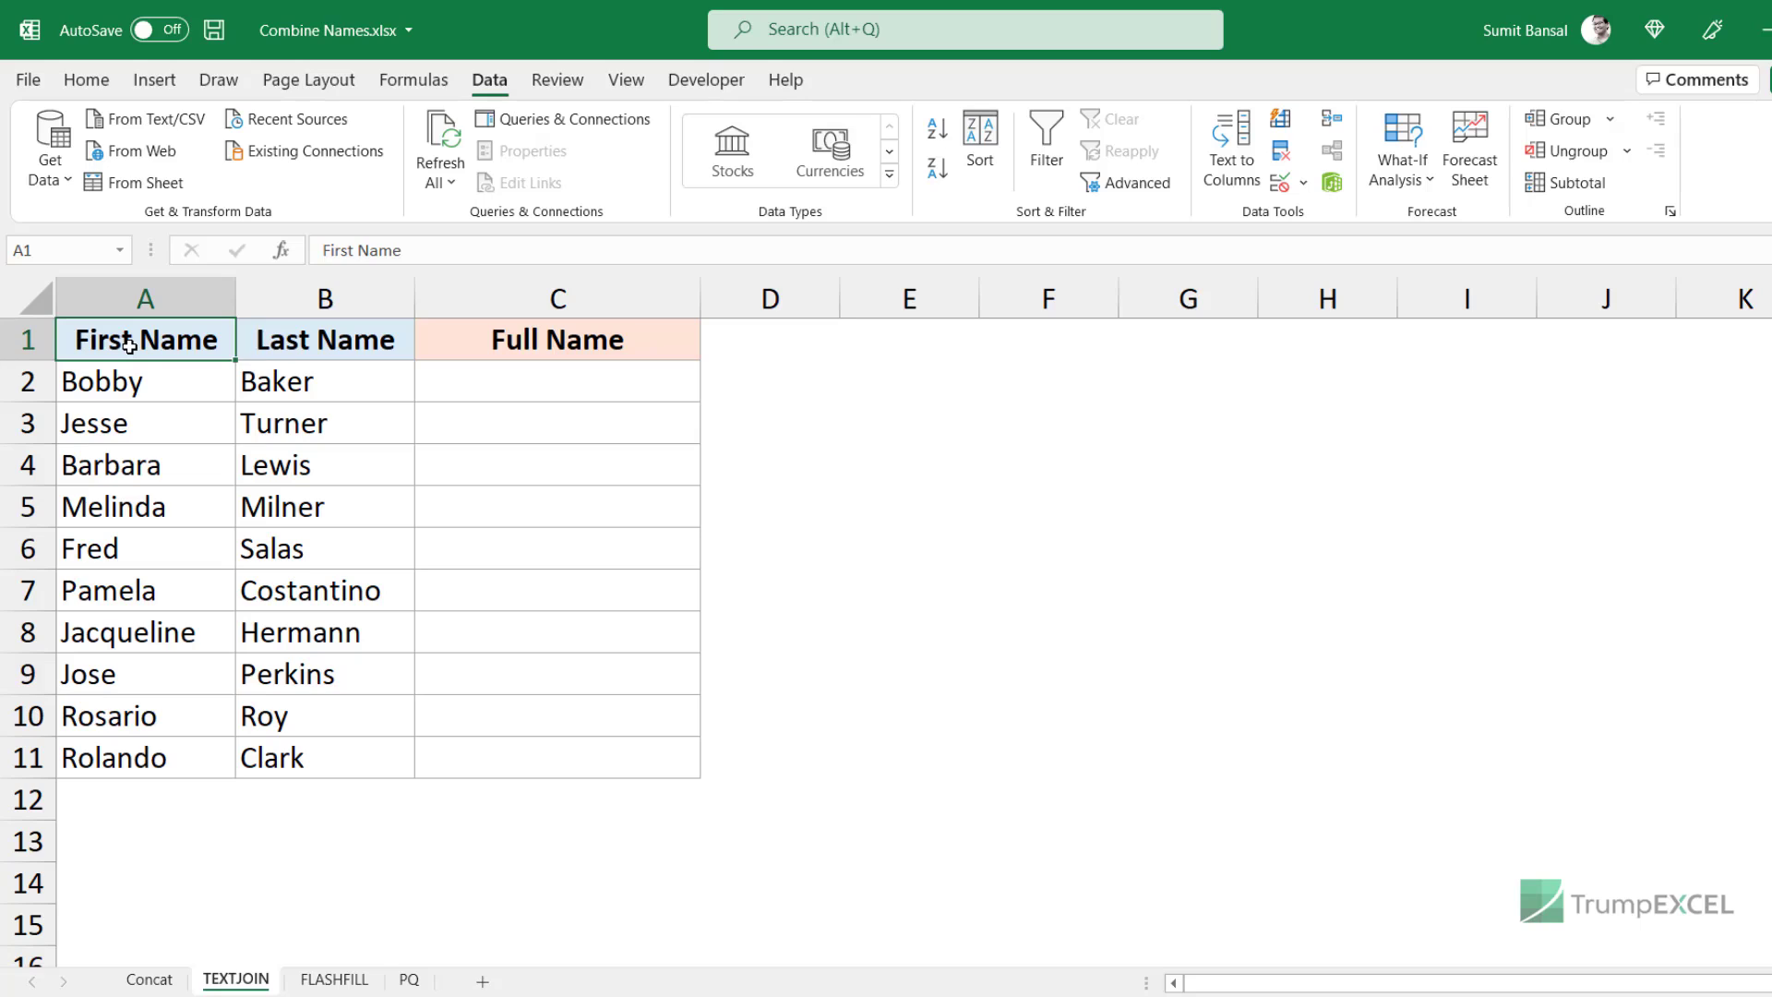
- Enter =TEXTJOIN(" ",TRUE,A2:B2) in C2 so it shows Bobby Baker
left_click(476, 389)
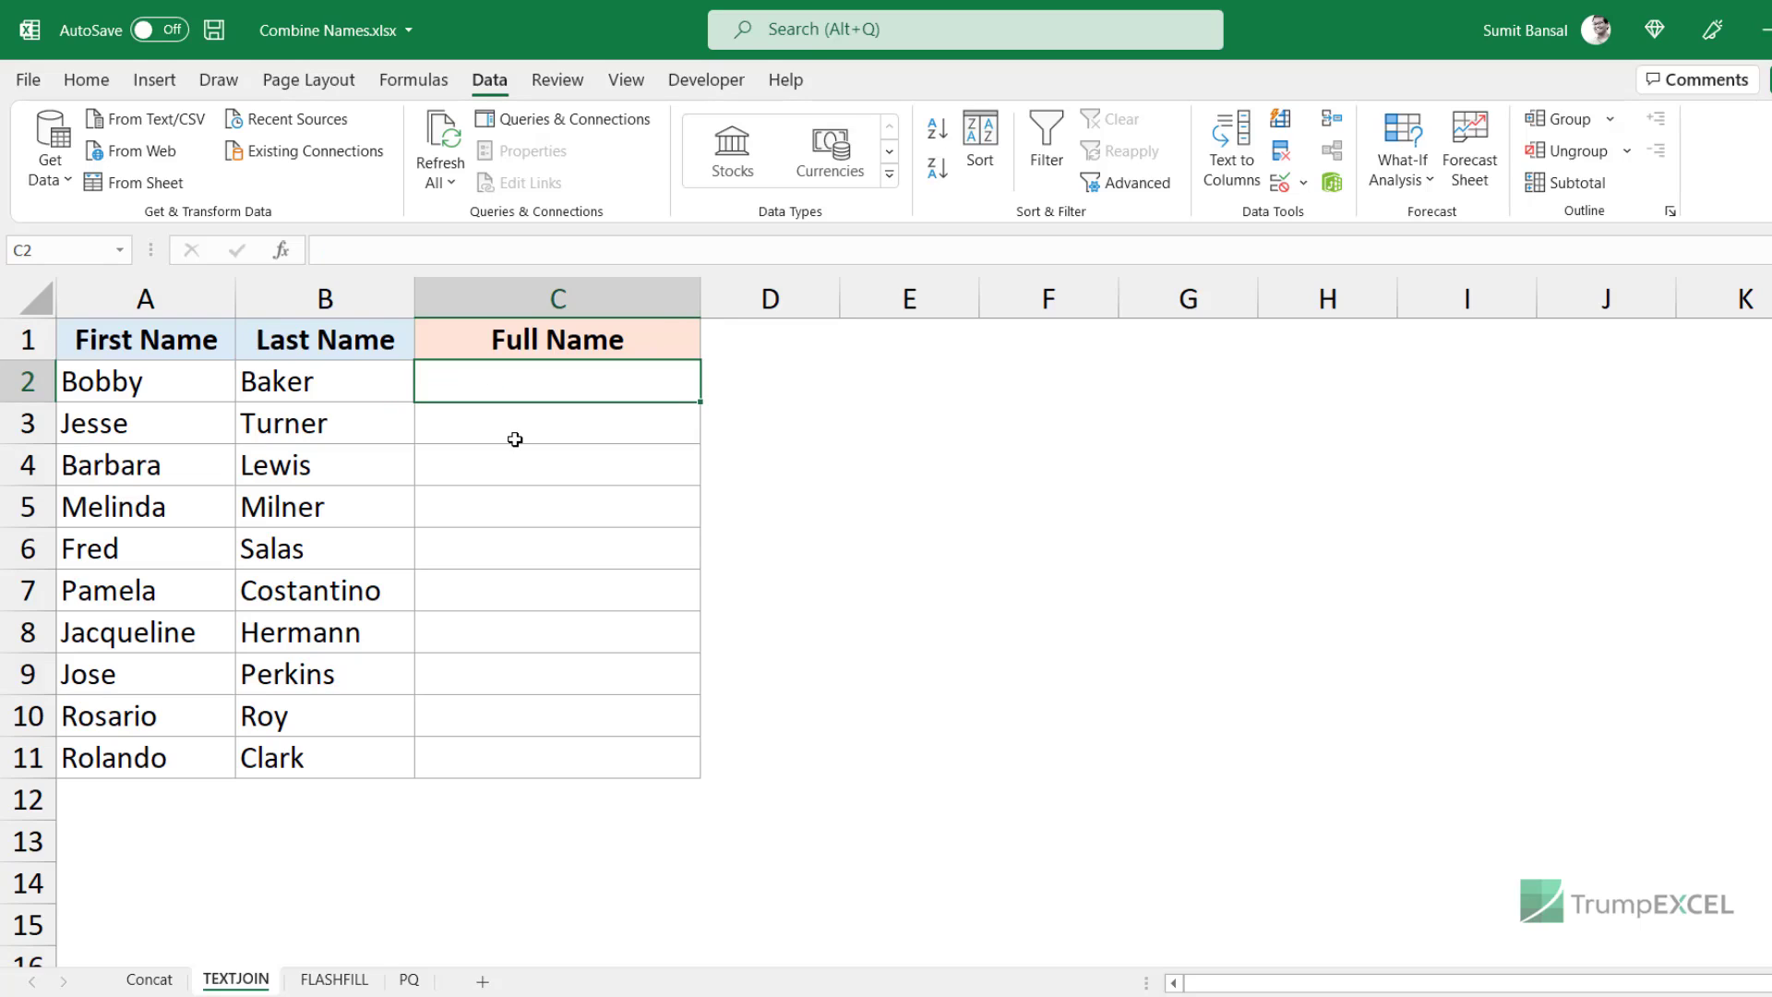
type("=text")
key("Tab")
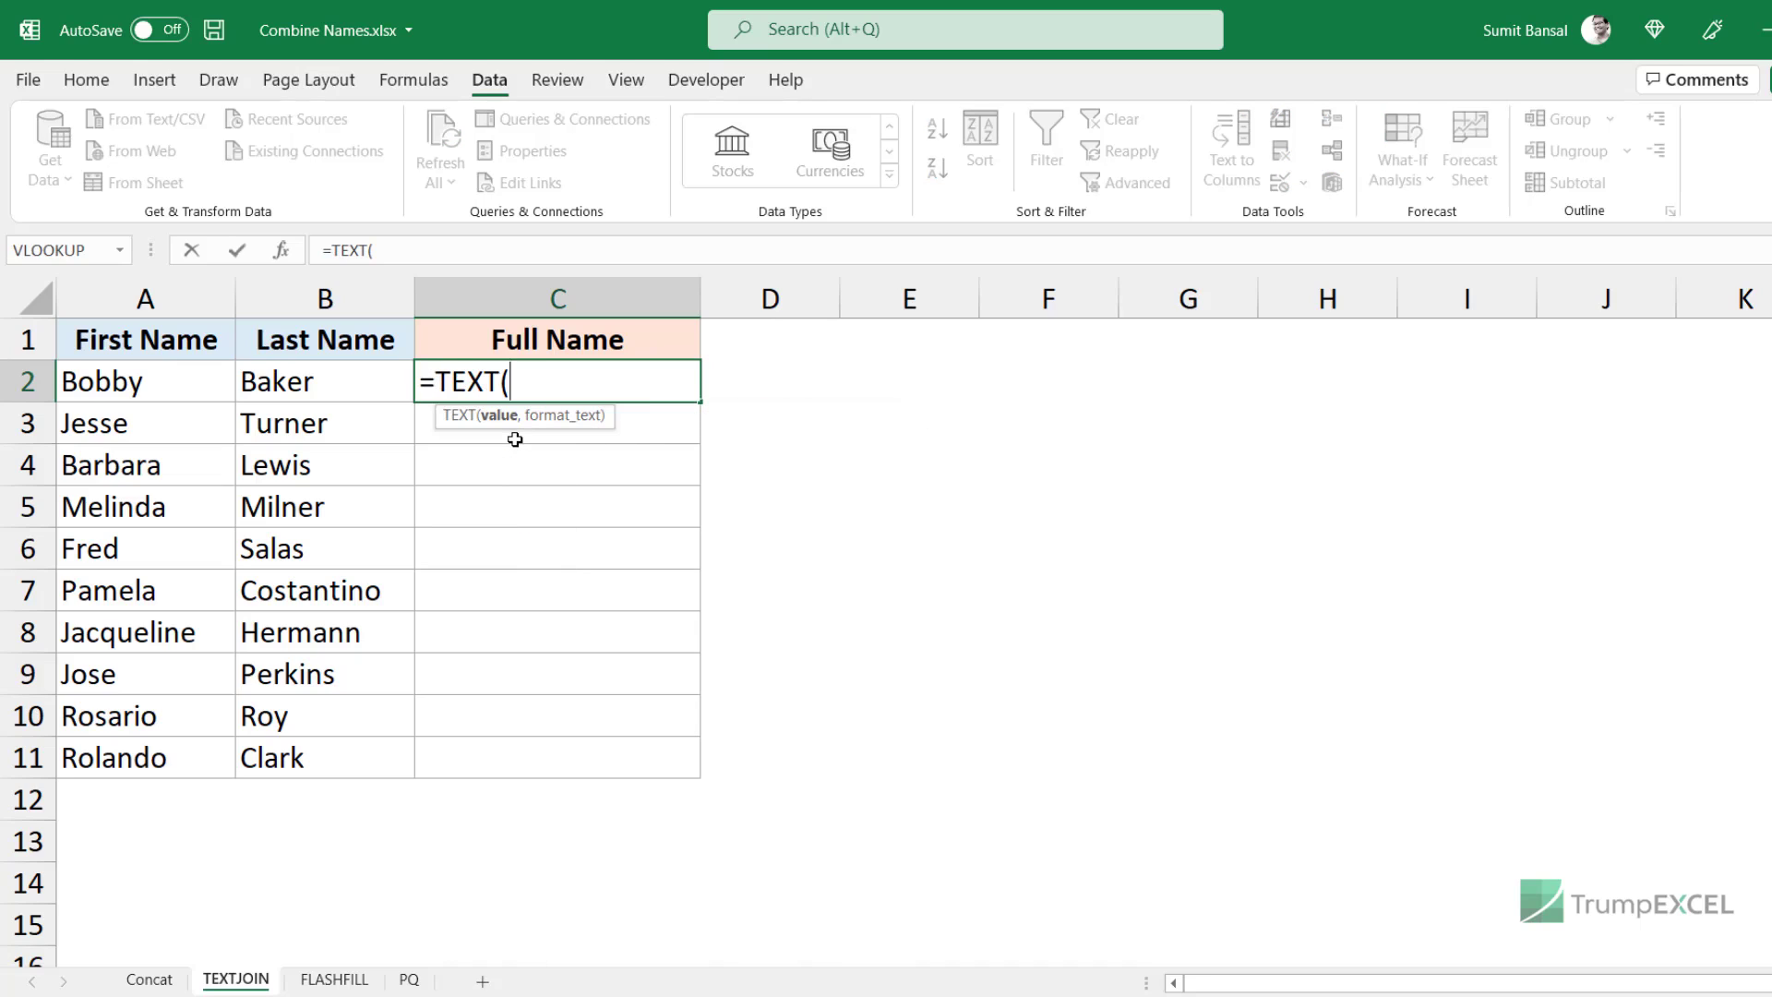
key("BackSpace")
type("j")
key("Tab")
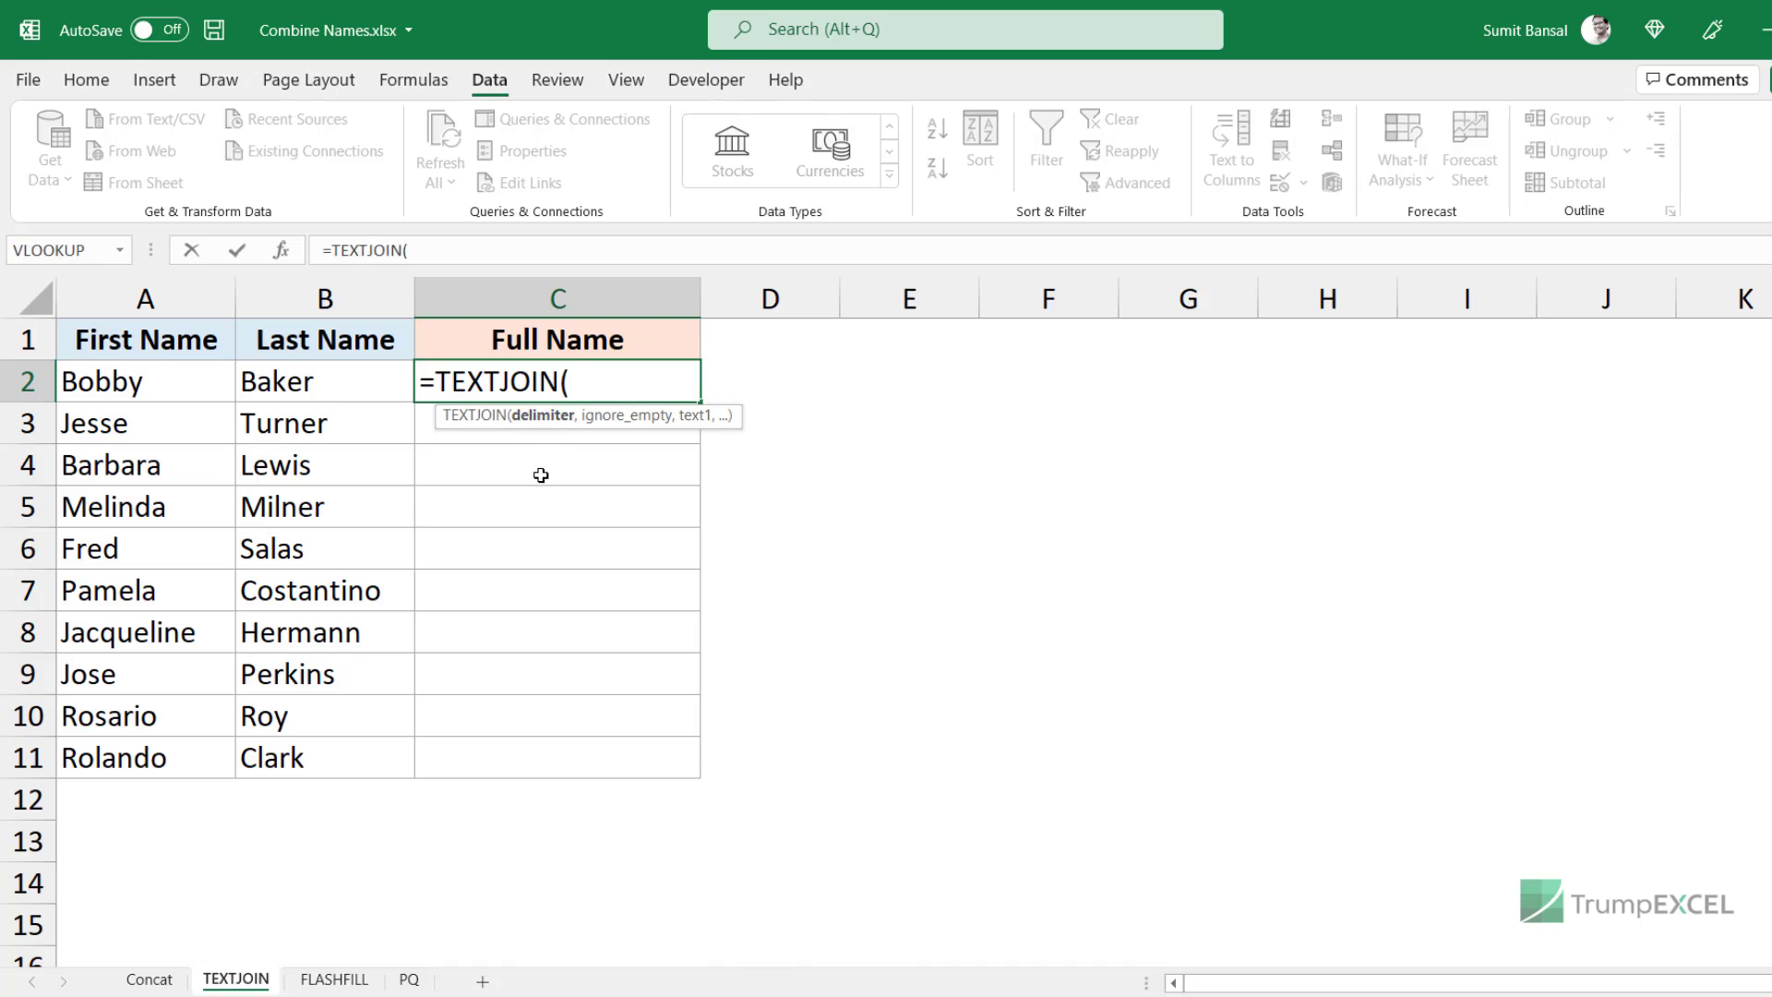
type("\" \",")
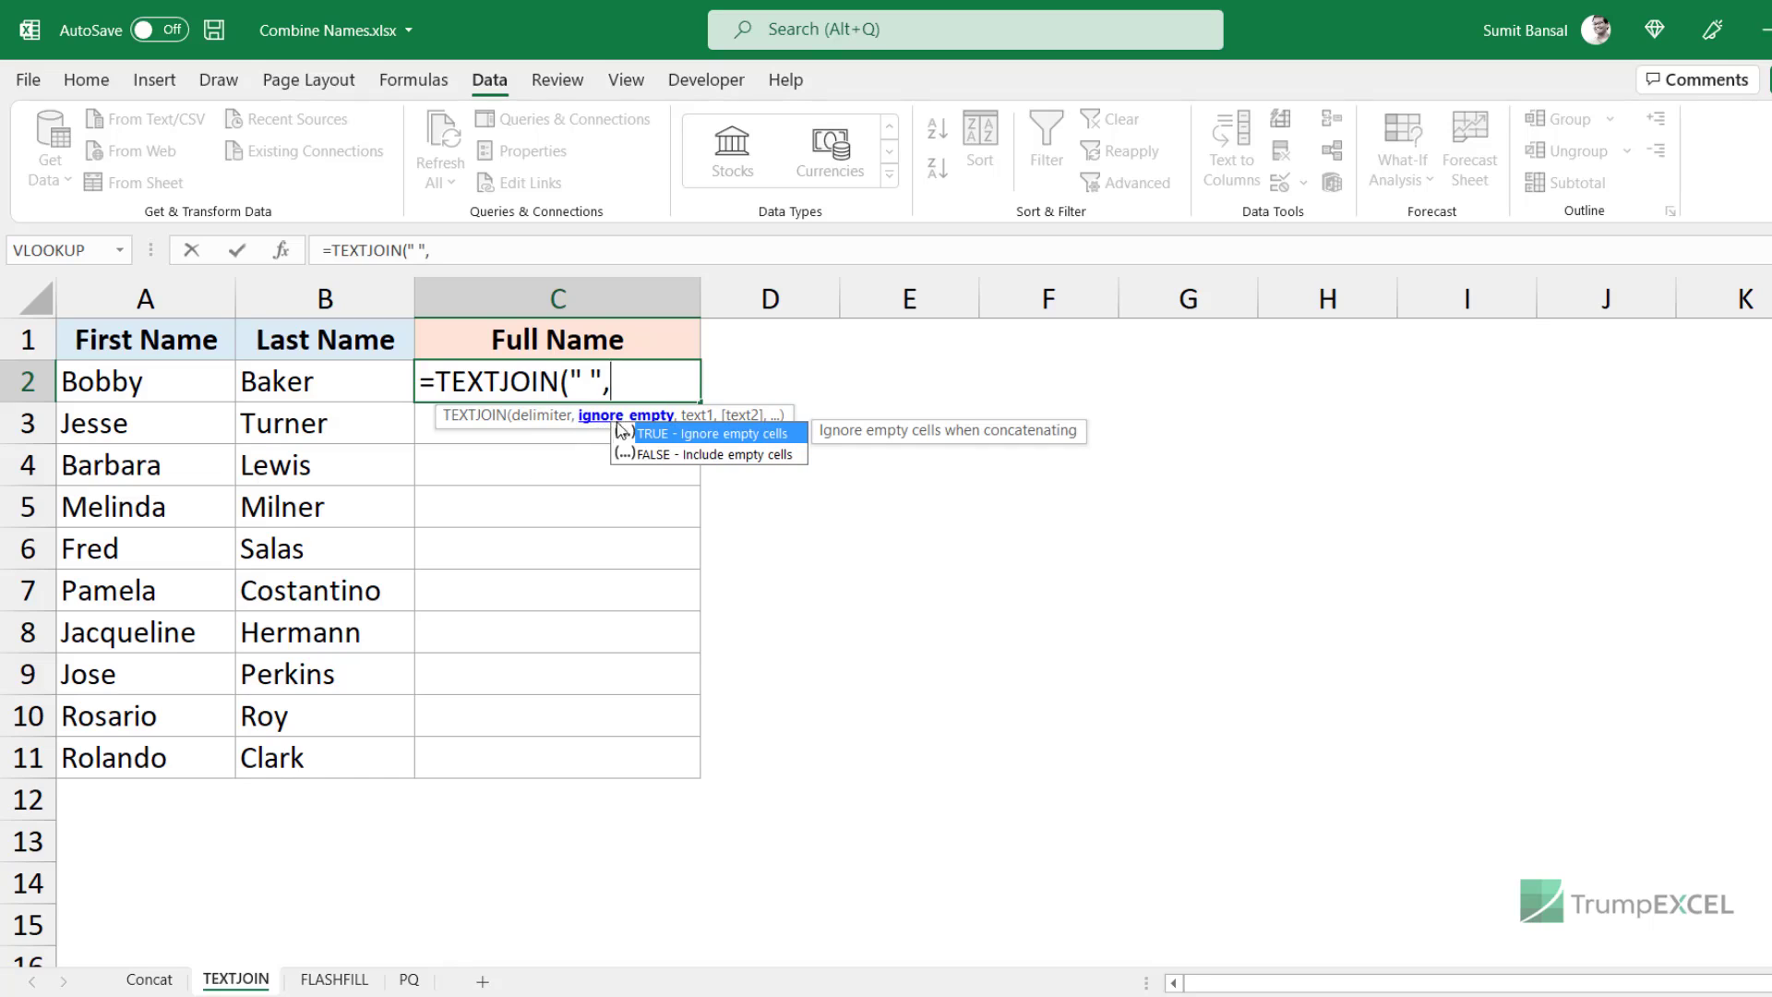
double_click(646, 435)
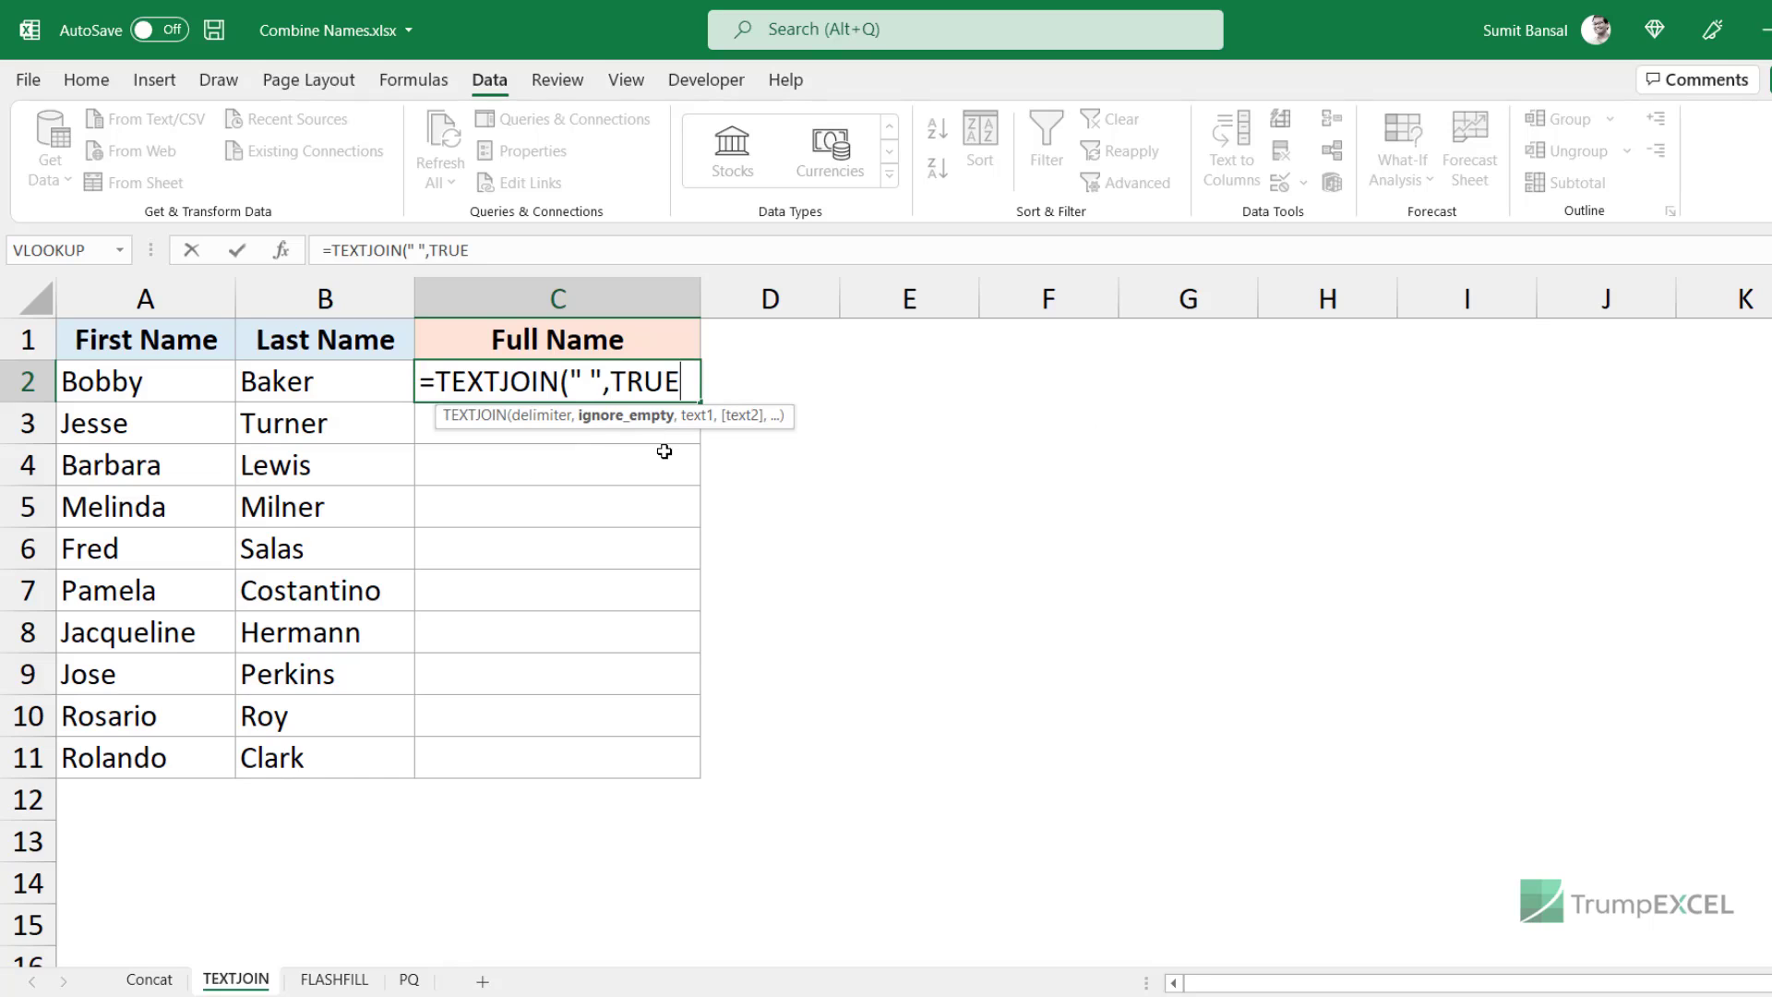
type(",")
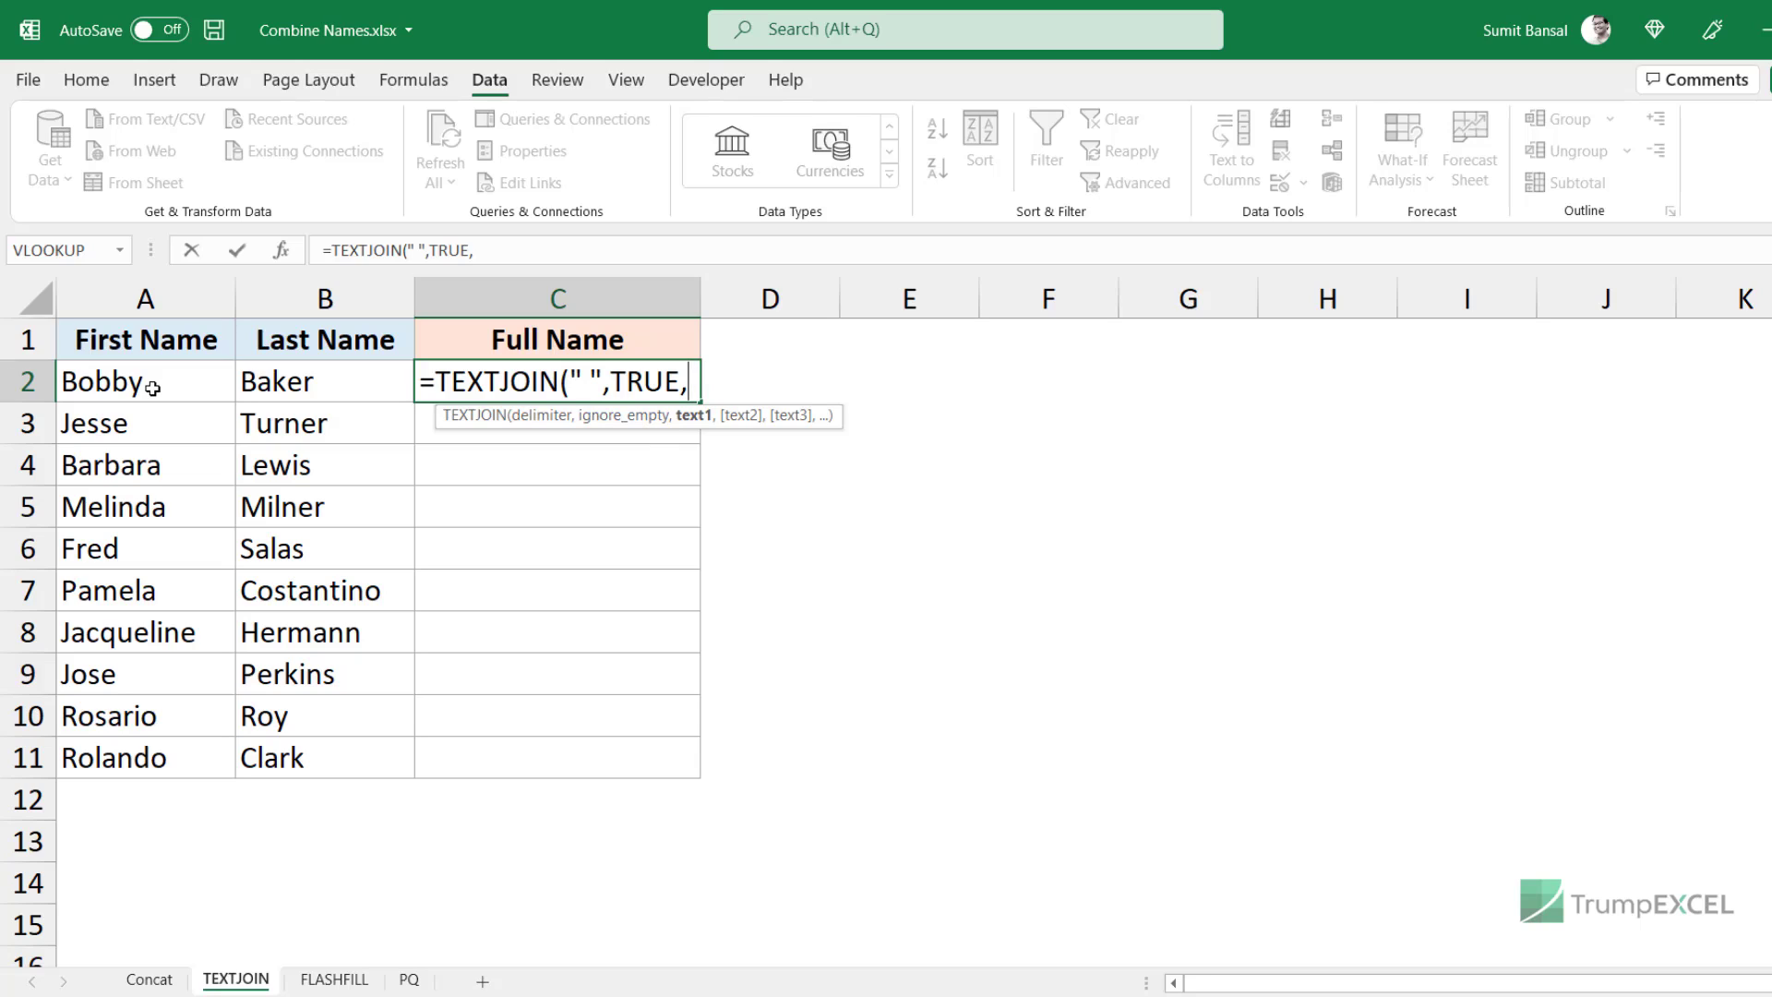
left_click_drag(153, 388, 283, 383)
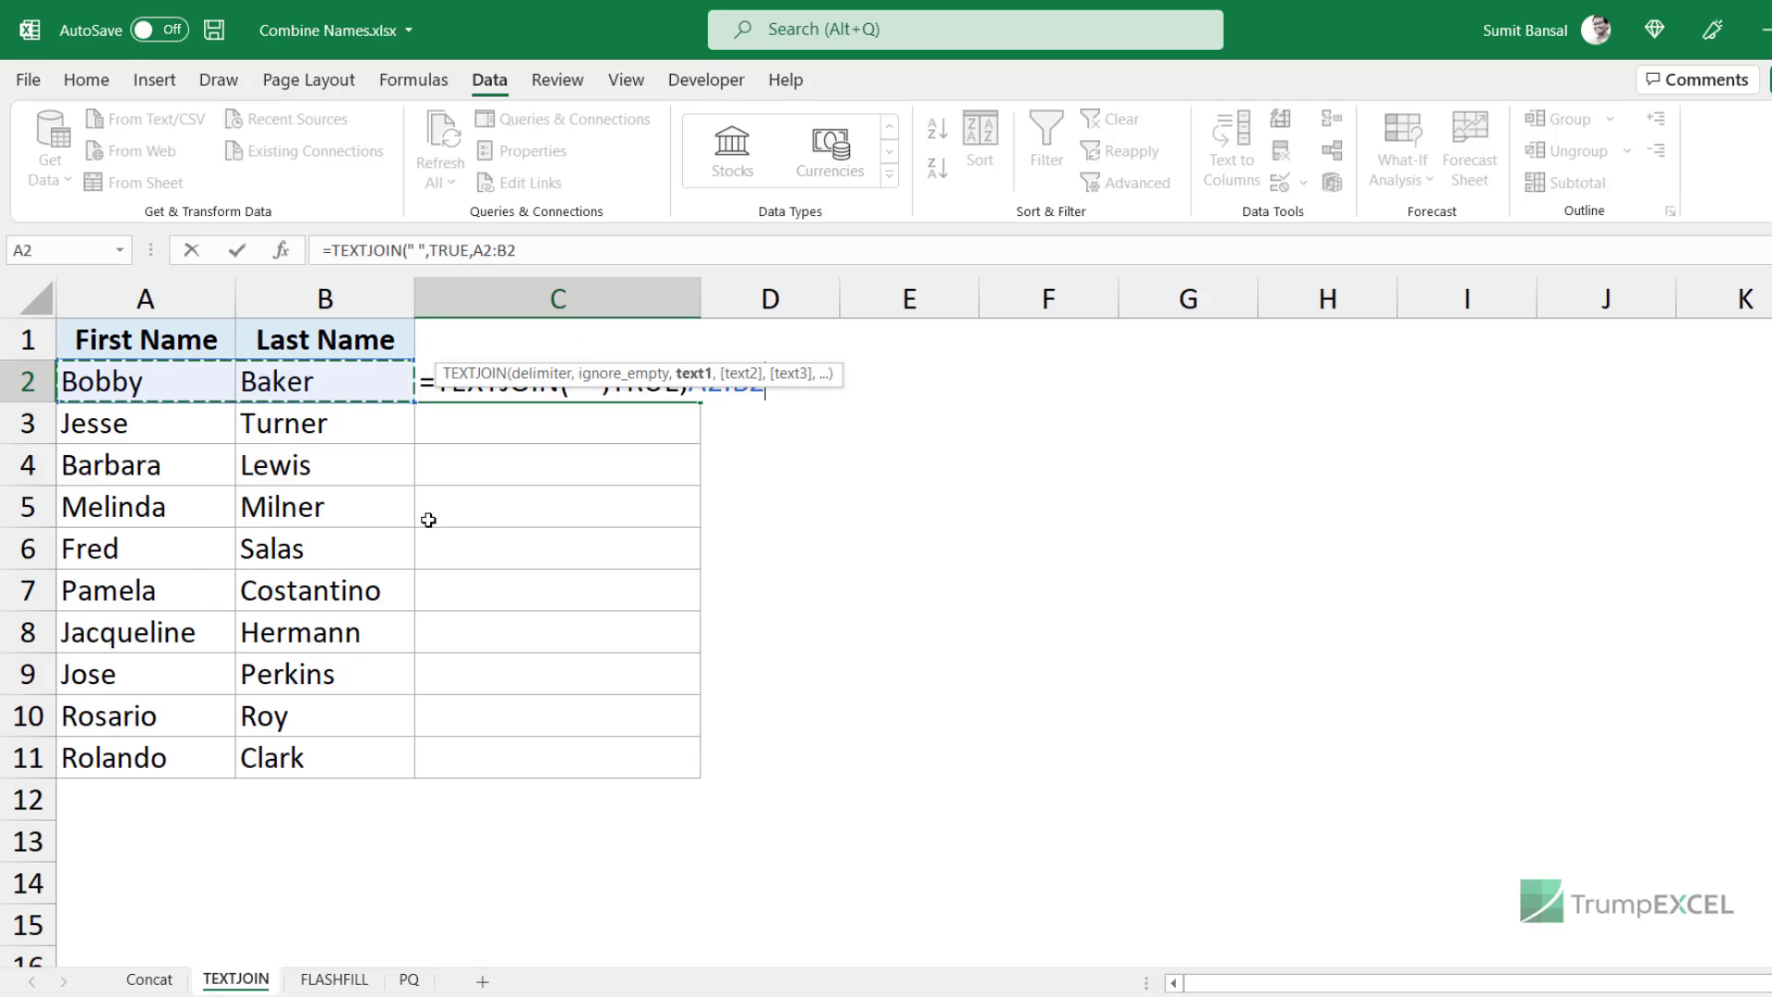
type(")")
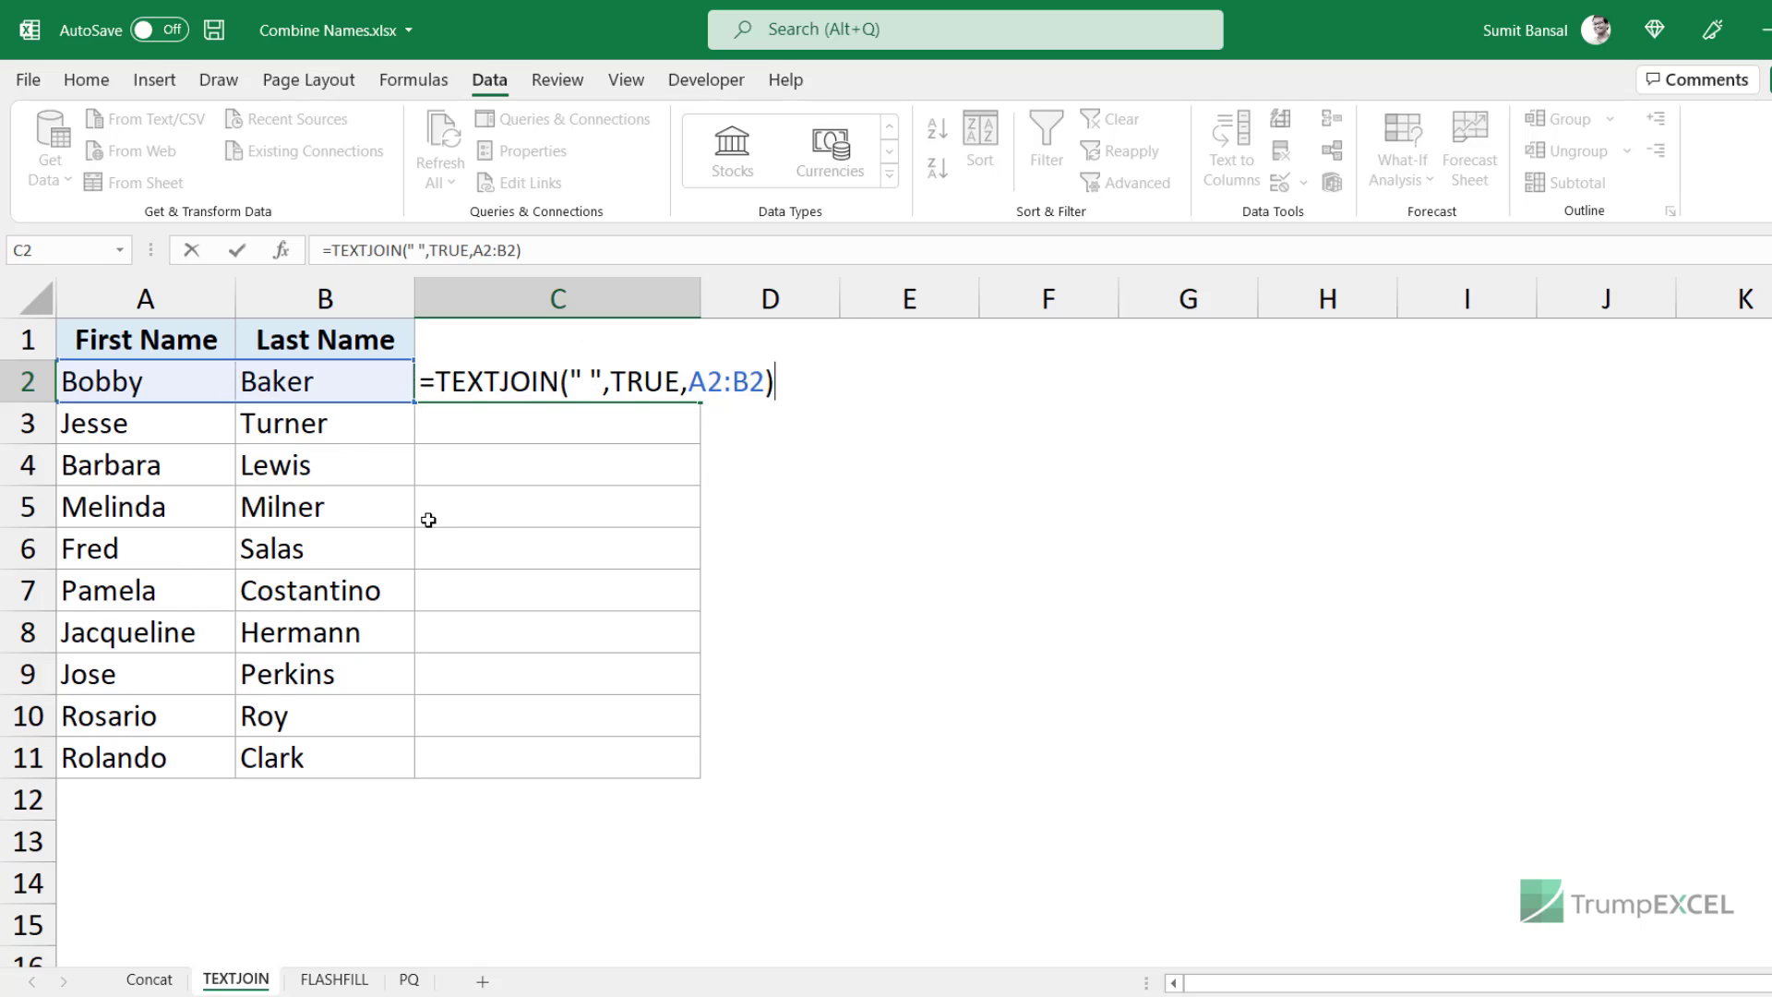
key("Return")
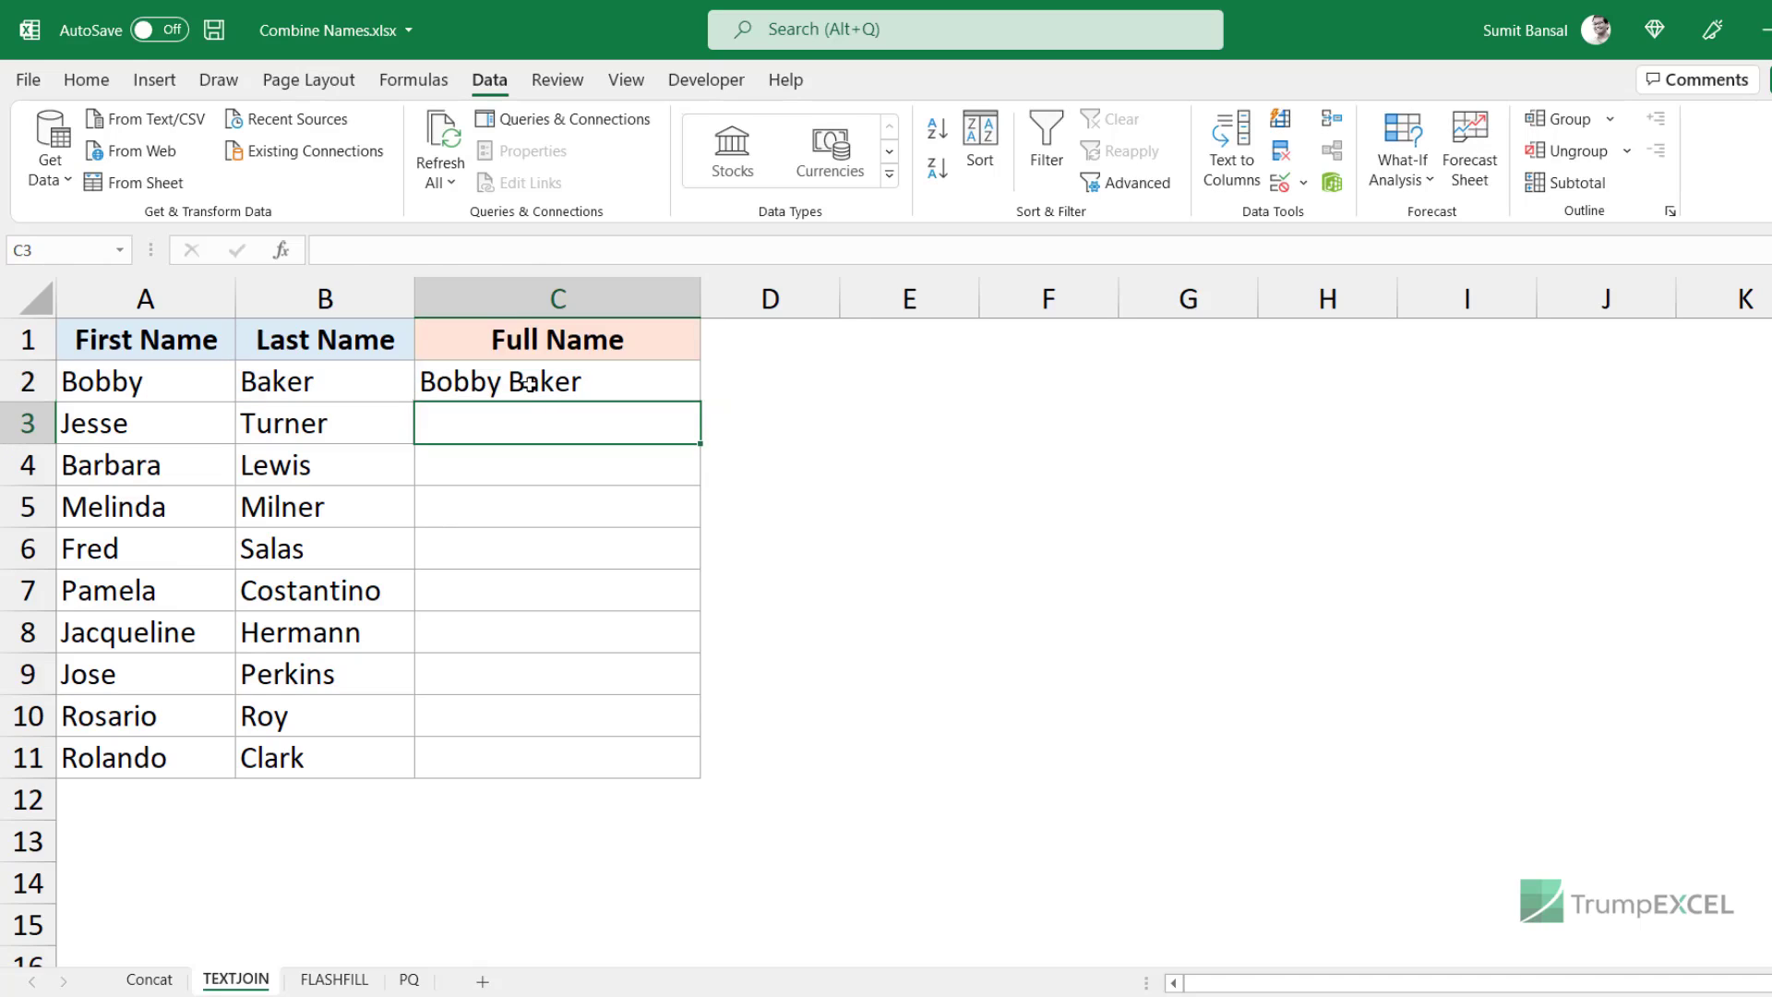
- Fill the TEXTJOIN formula from C2 down to C11
left_click(688, 395)
double_click(694, 402)
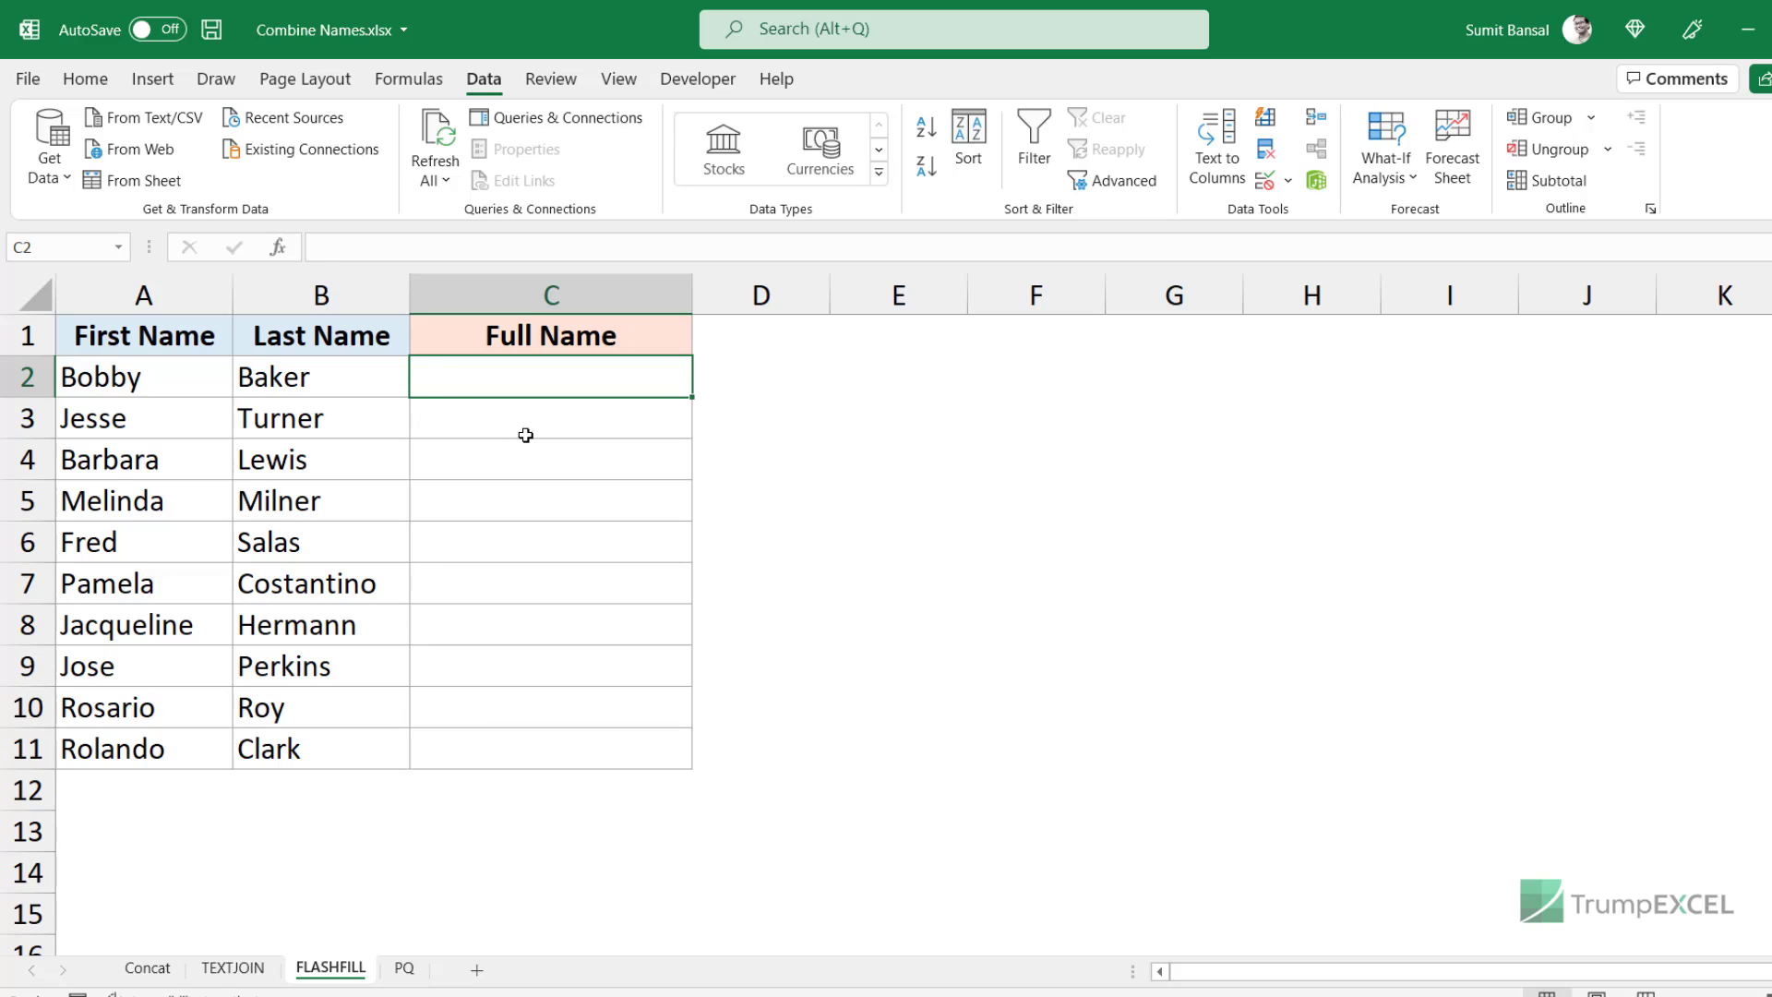
- Type Bobby Baker and Jesse Turner as examples and accept Flash Fill's suggested names
type("Bobby B")
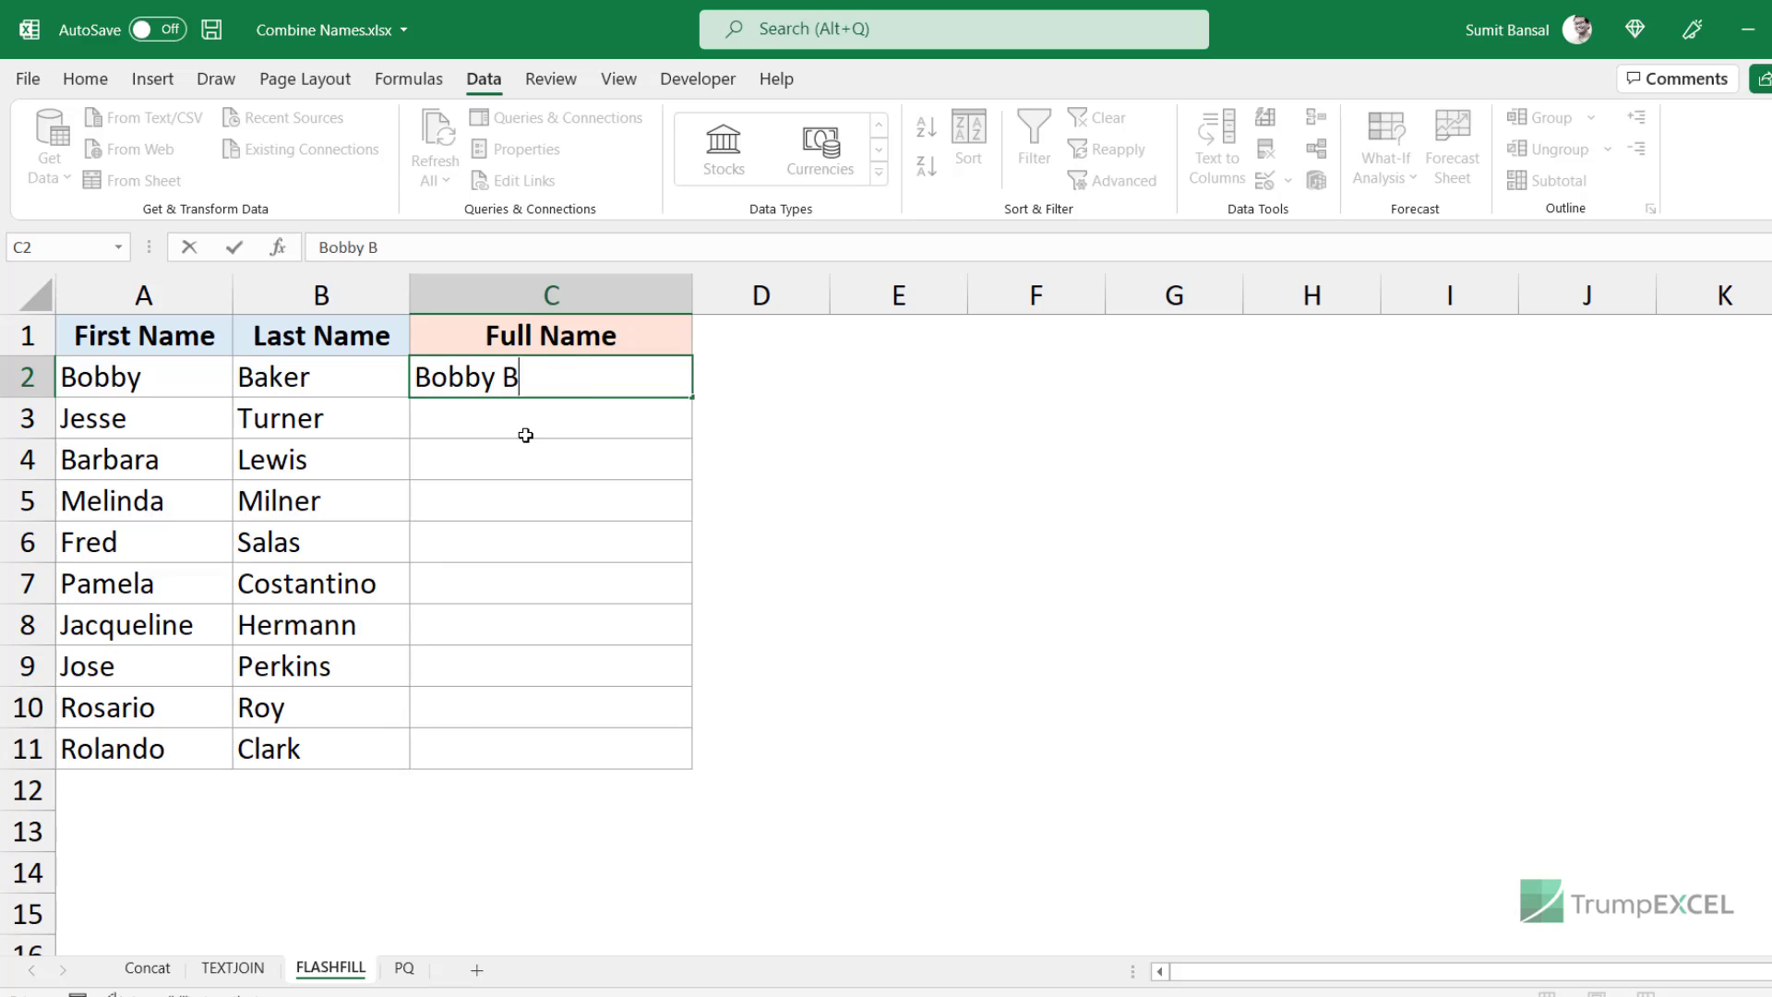
type("aker")
key("Return")
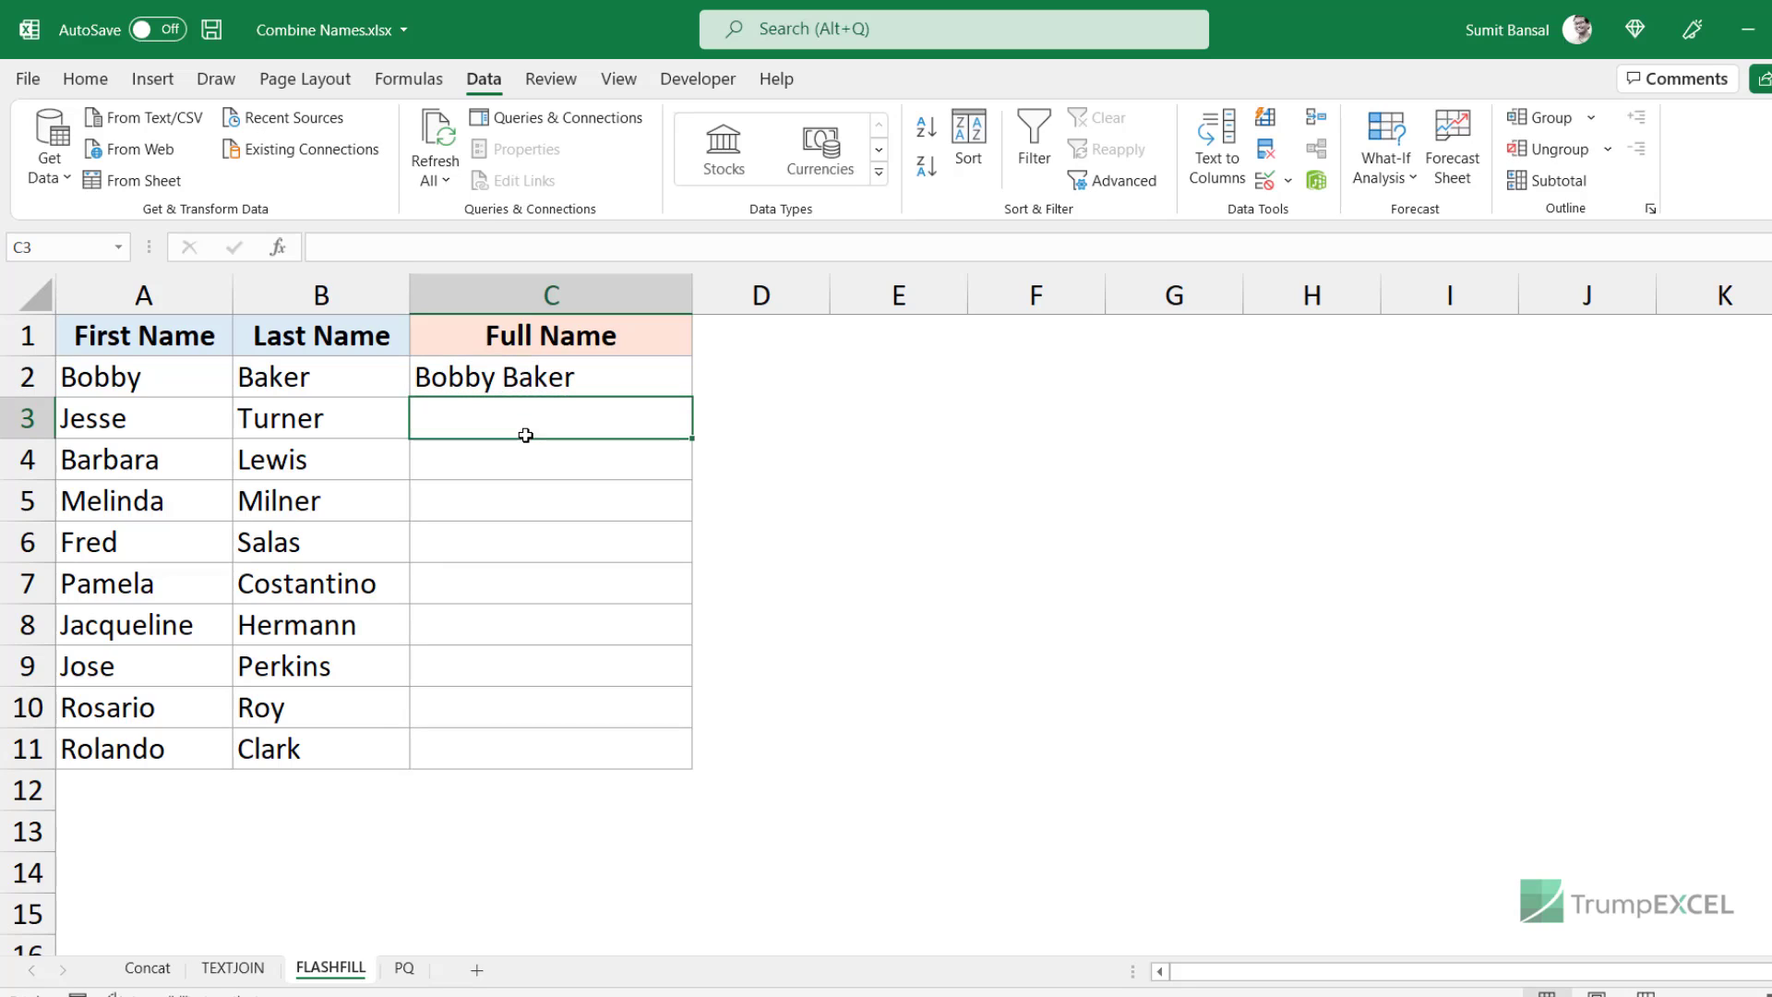
type("Jesse Turner")
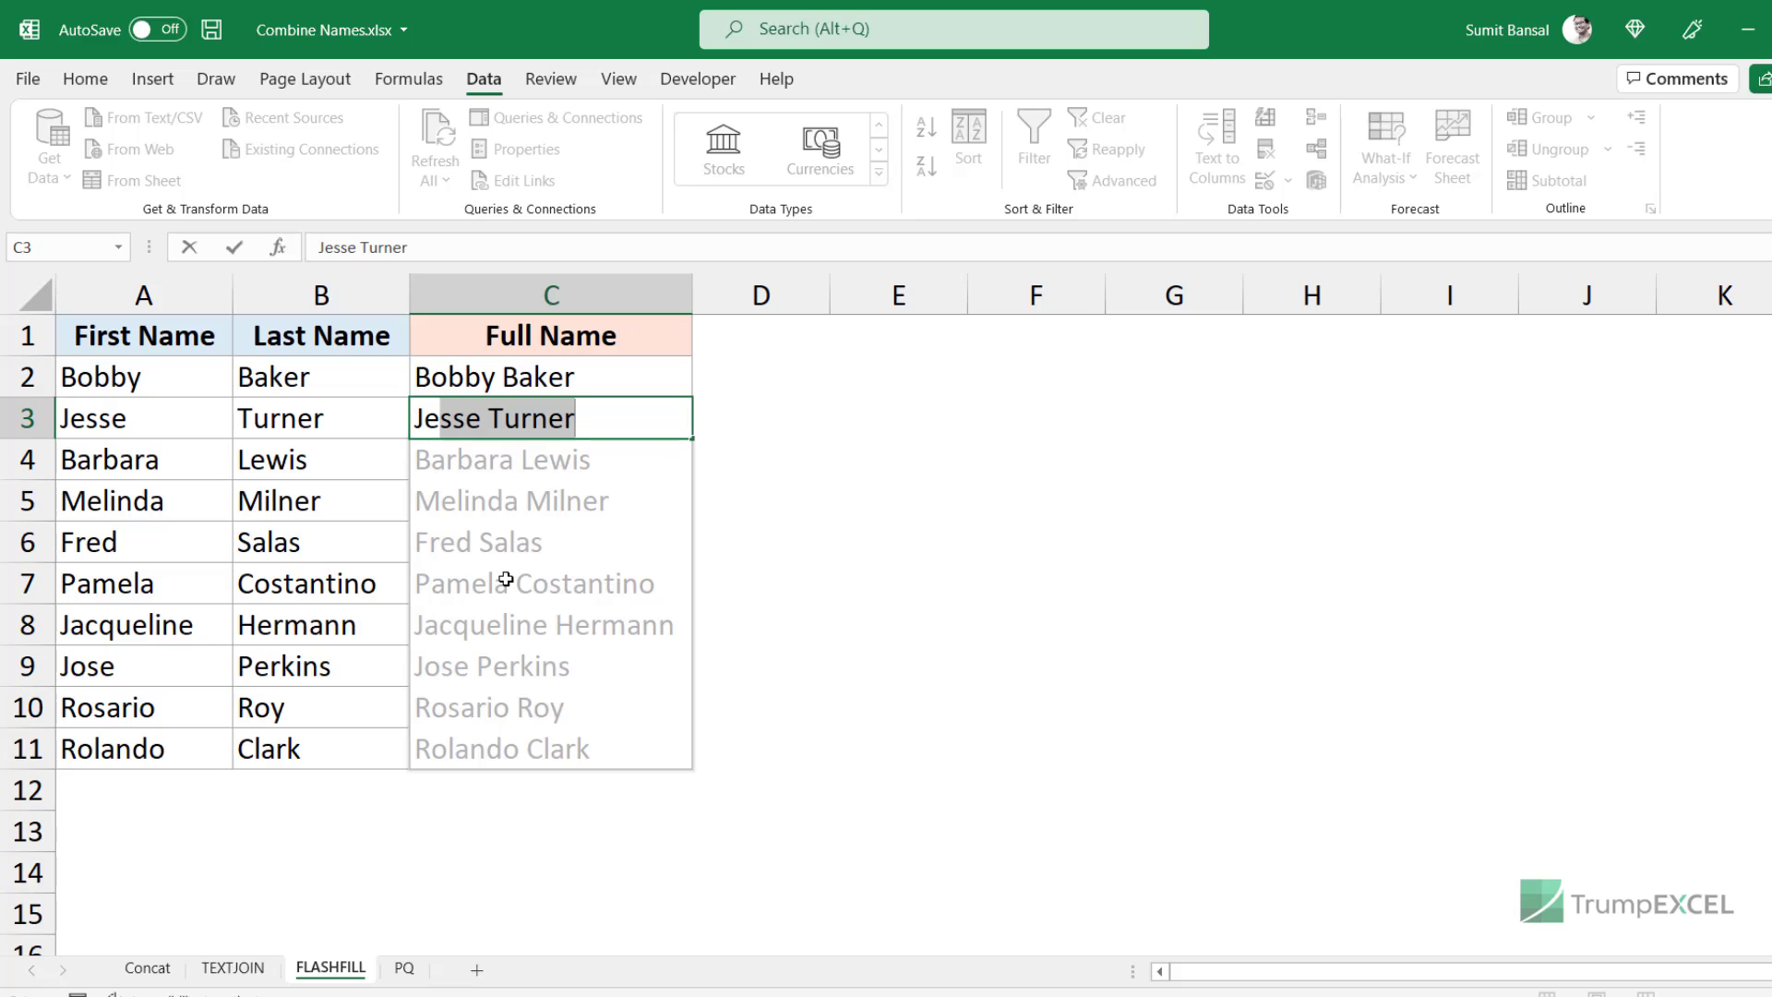
key("Return")
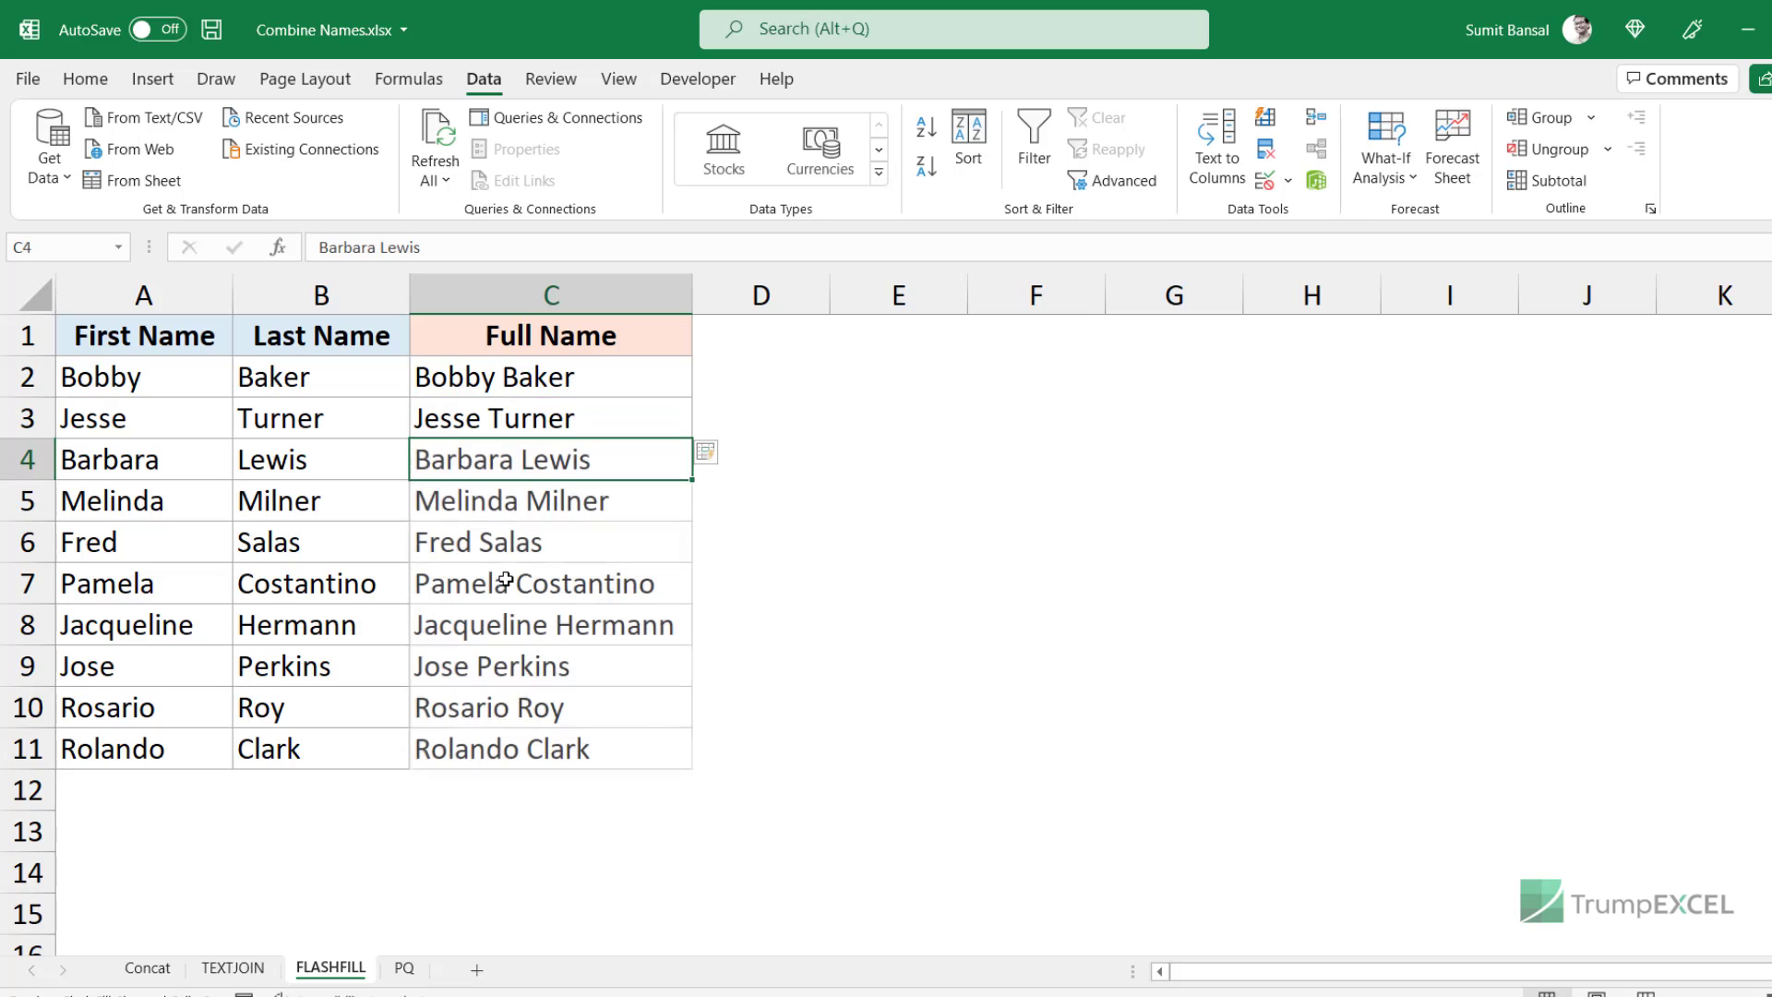
left_click_drag(517, 383, 489, 748)
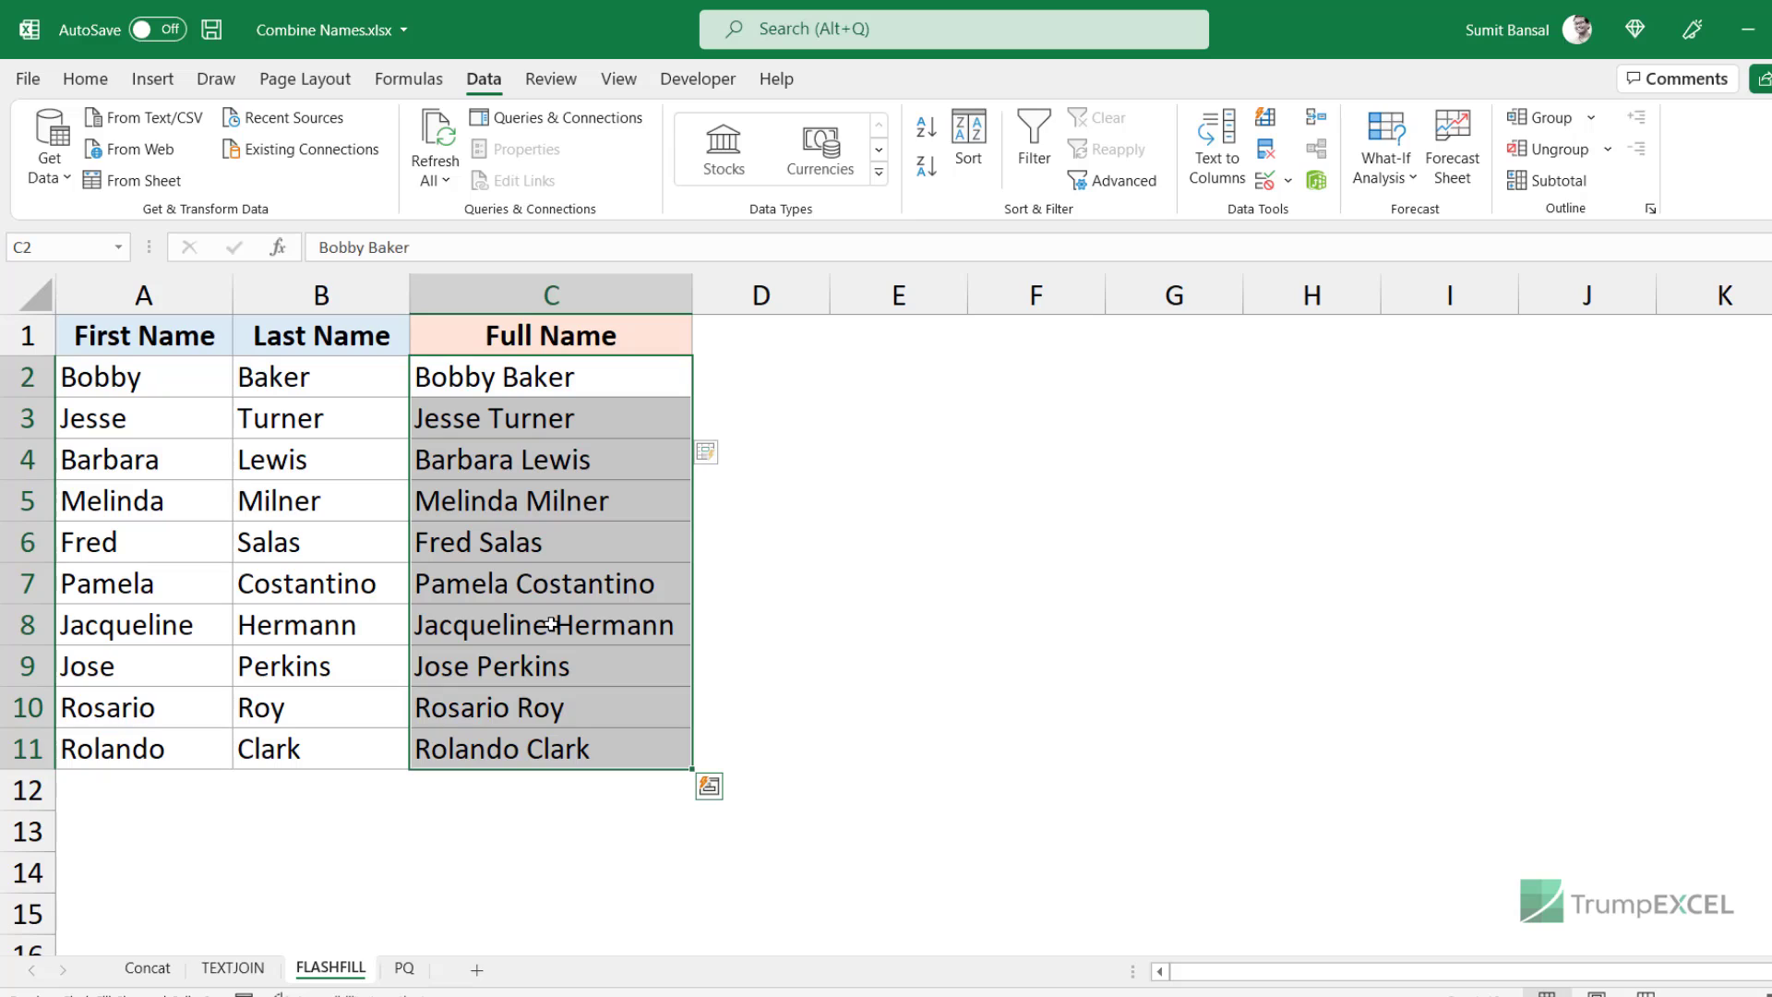
left_click(568, 387)
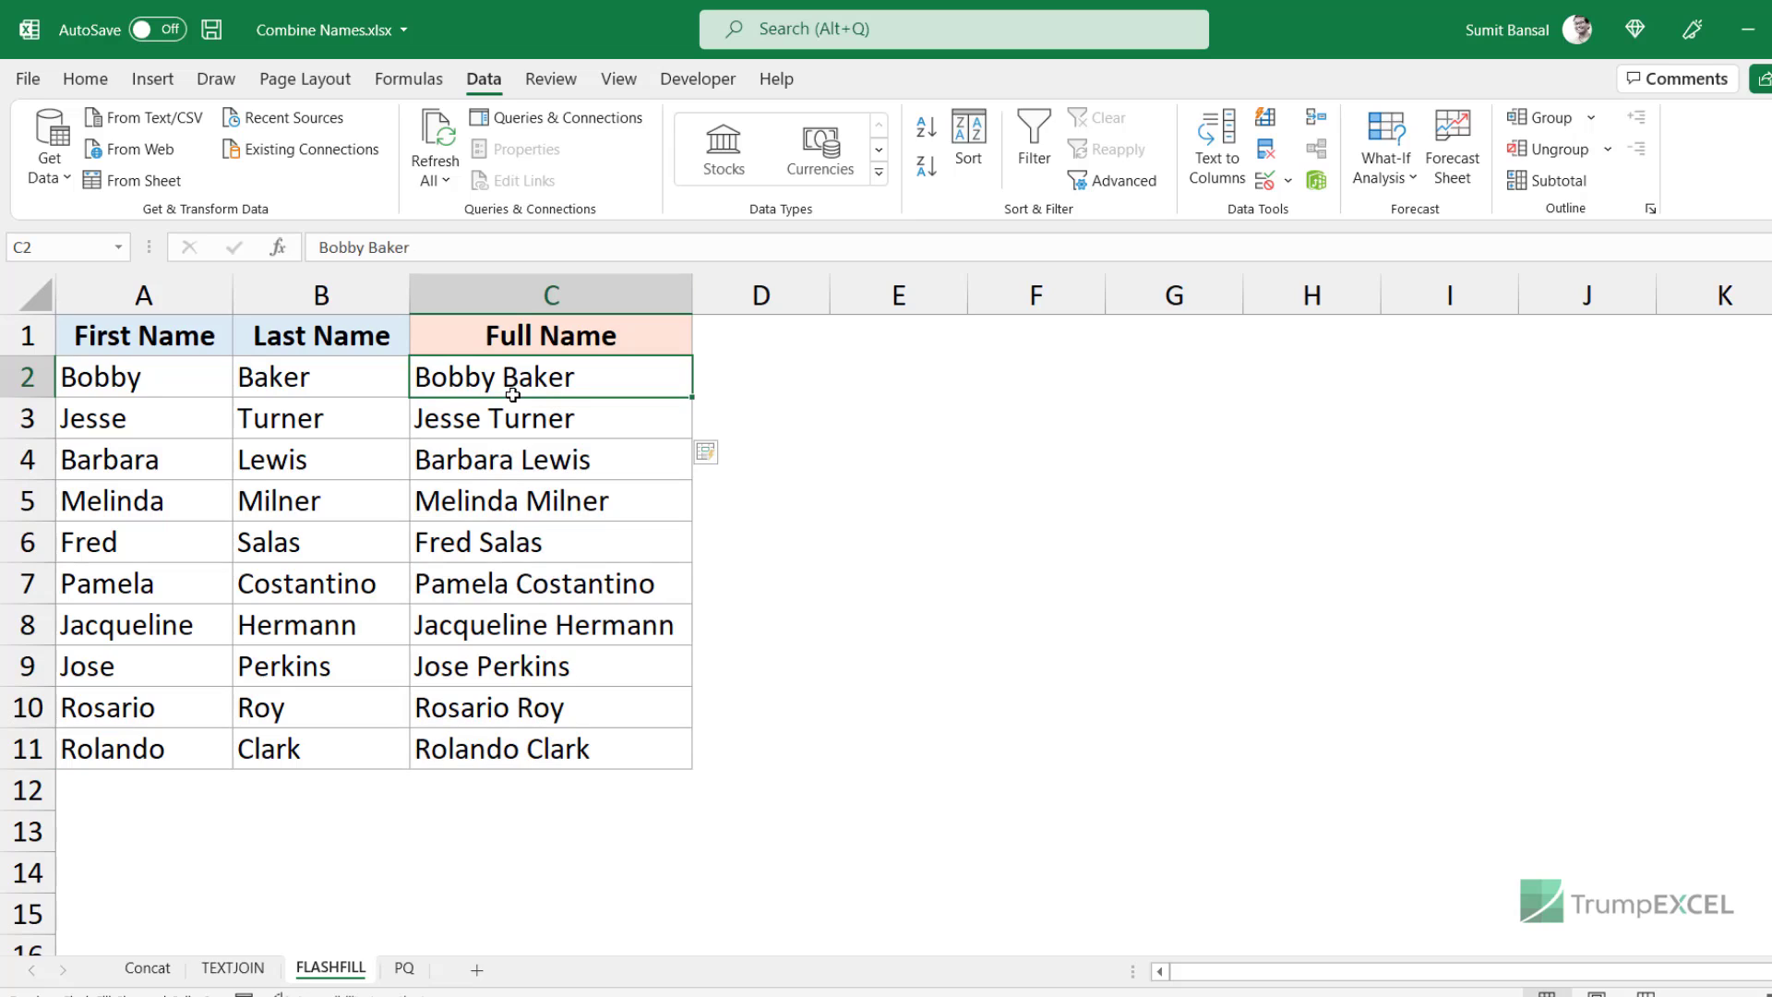
- Clear the names from C3:C11
key("Down")
key("ctrl+shift+Down")
key("Delete")
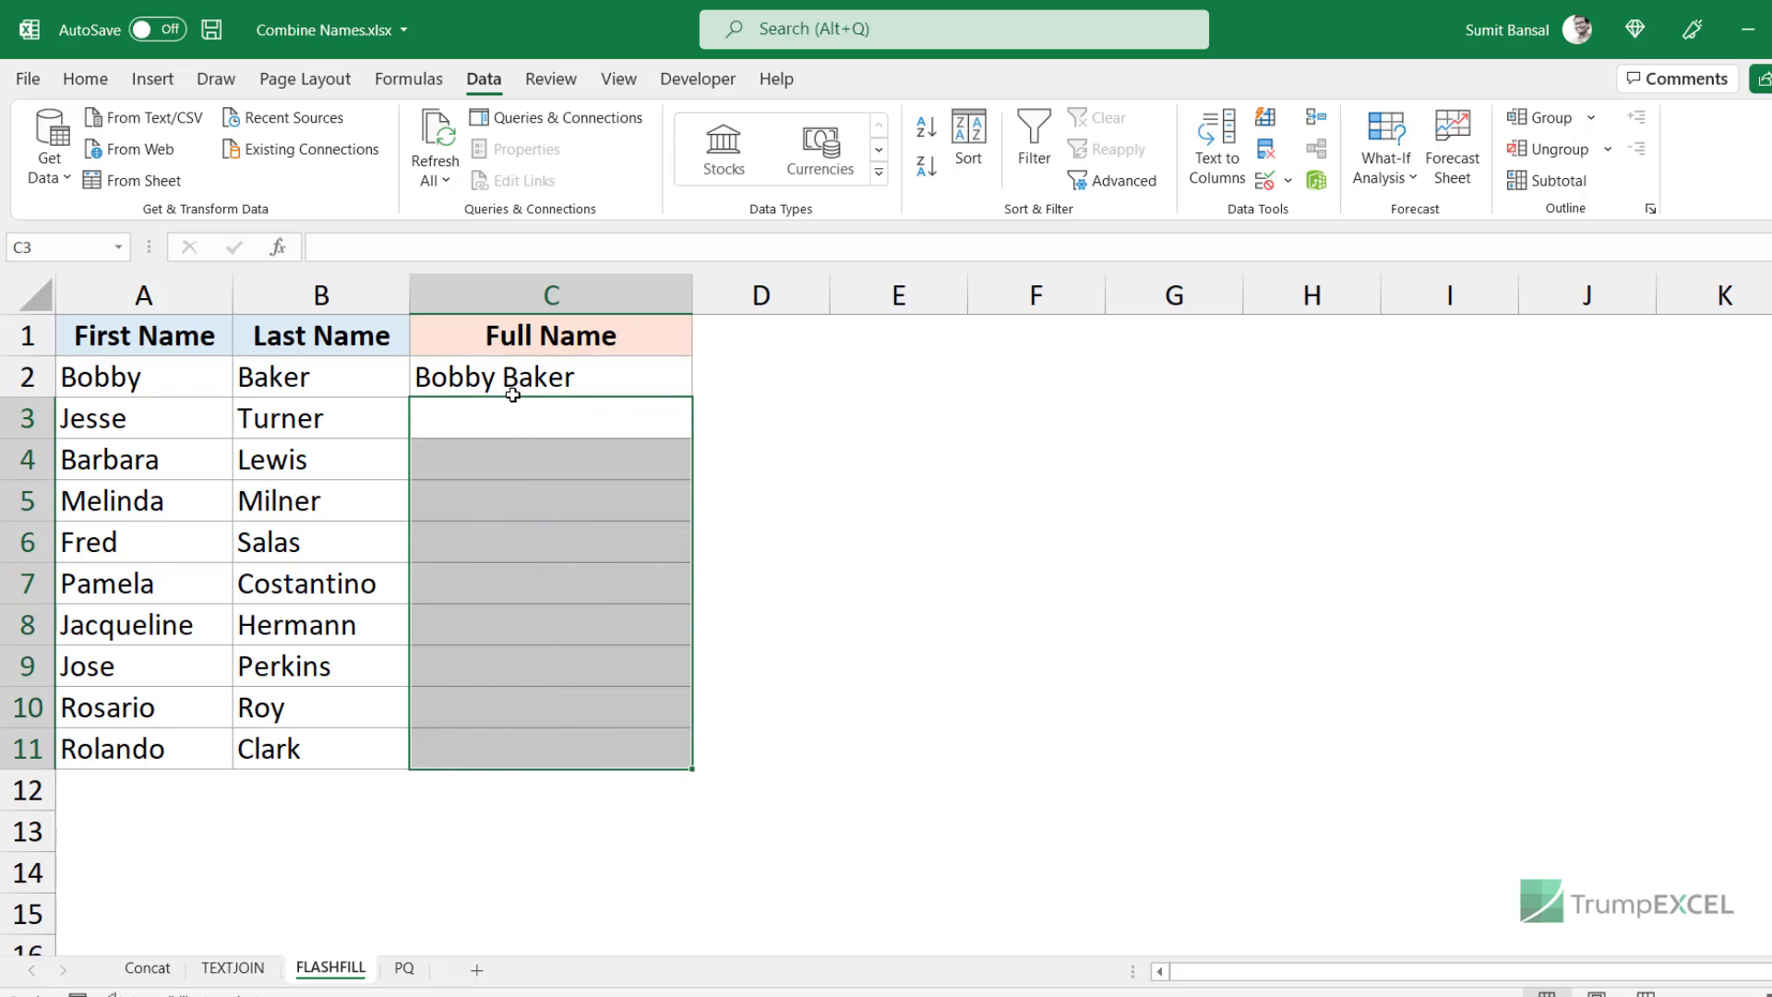
- Copy C2 down to row 11 and convert the copies with Auto Fill's Flash Fill option
left_click(513, 394)
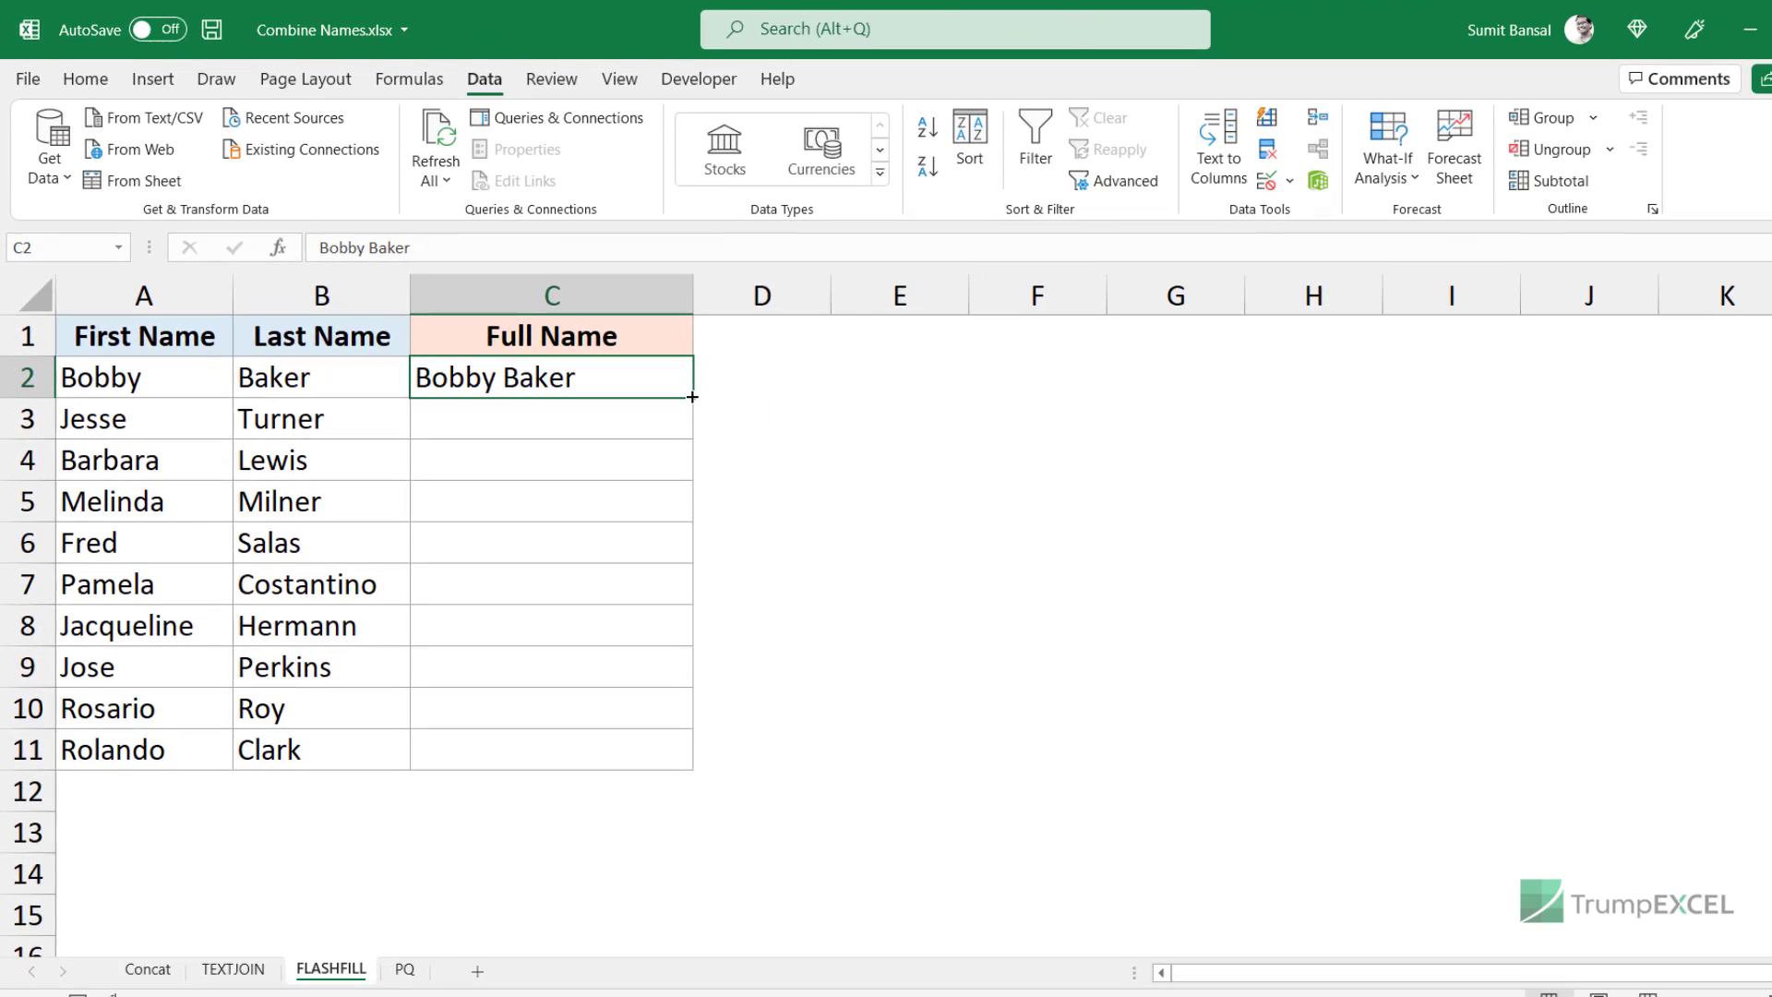
double_click(1161, 665)
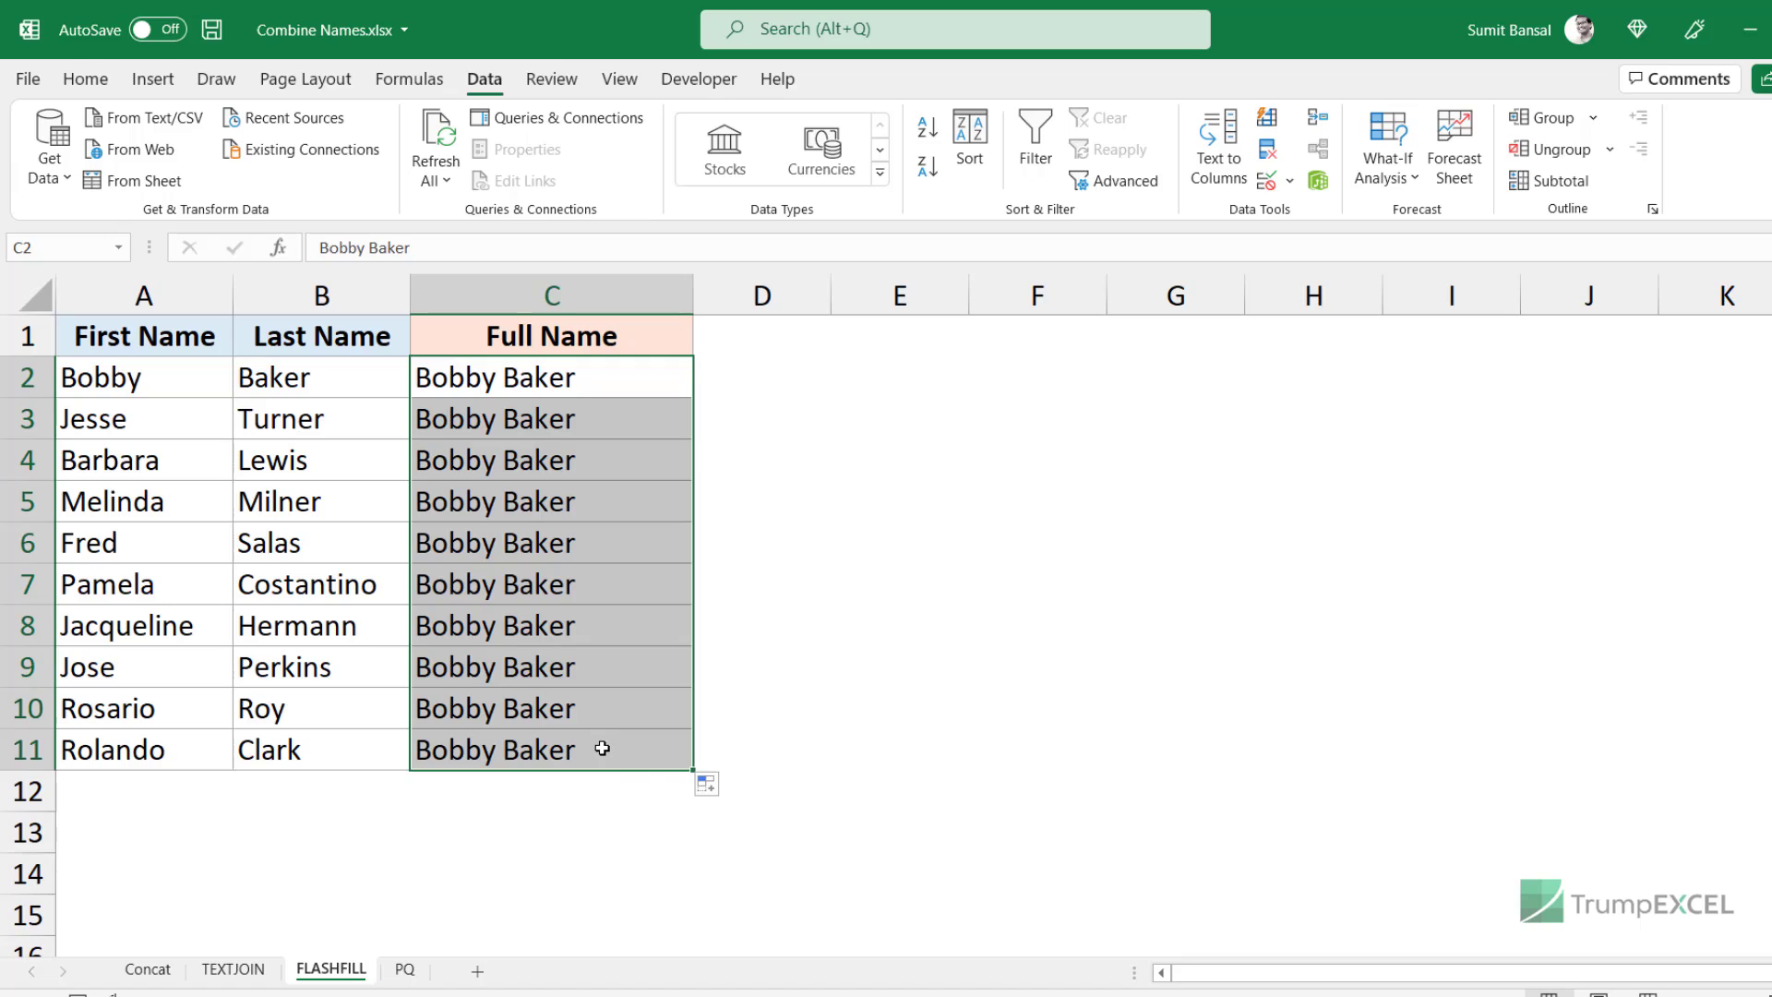
left_click(724, 785)
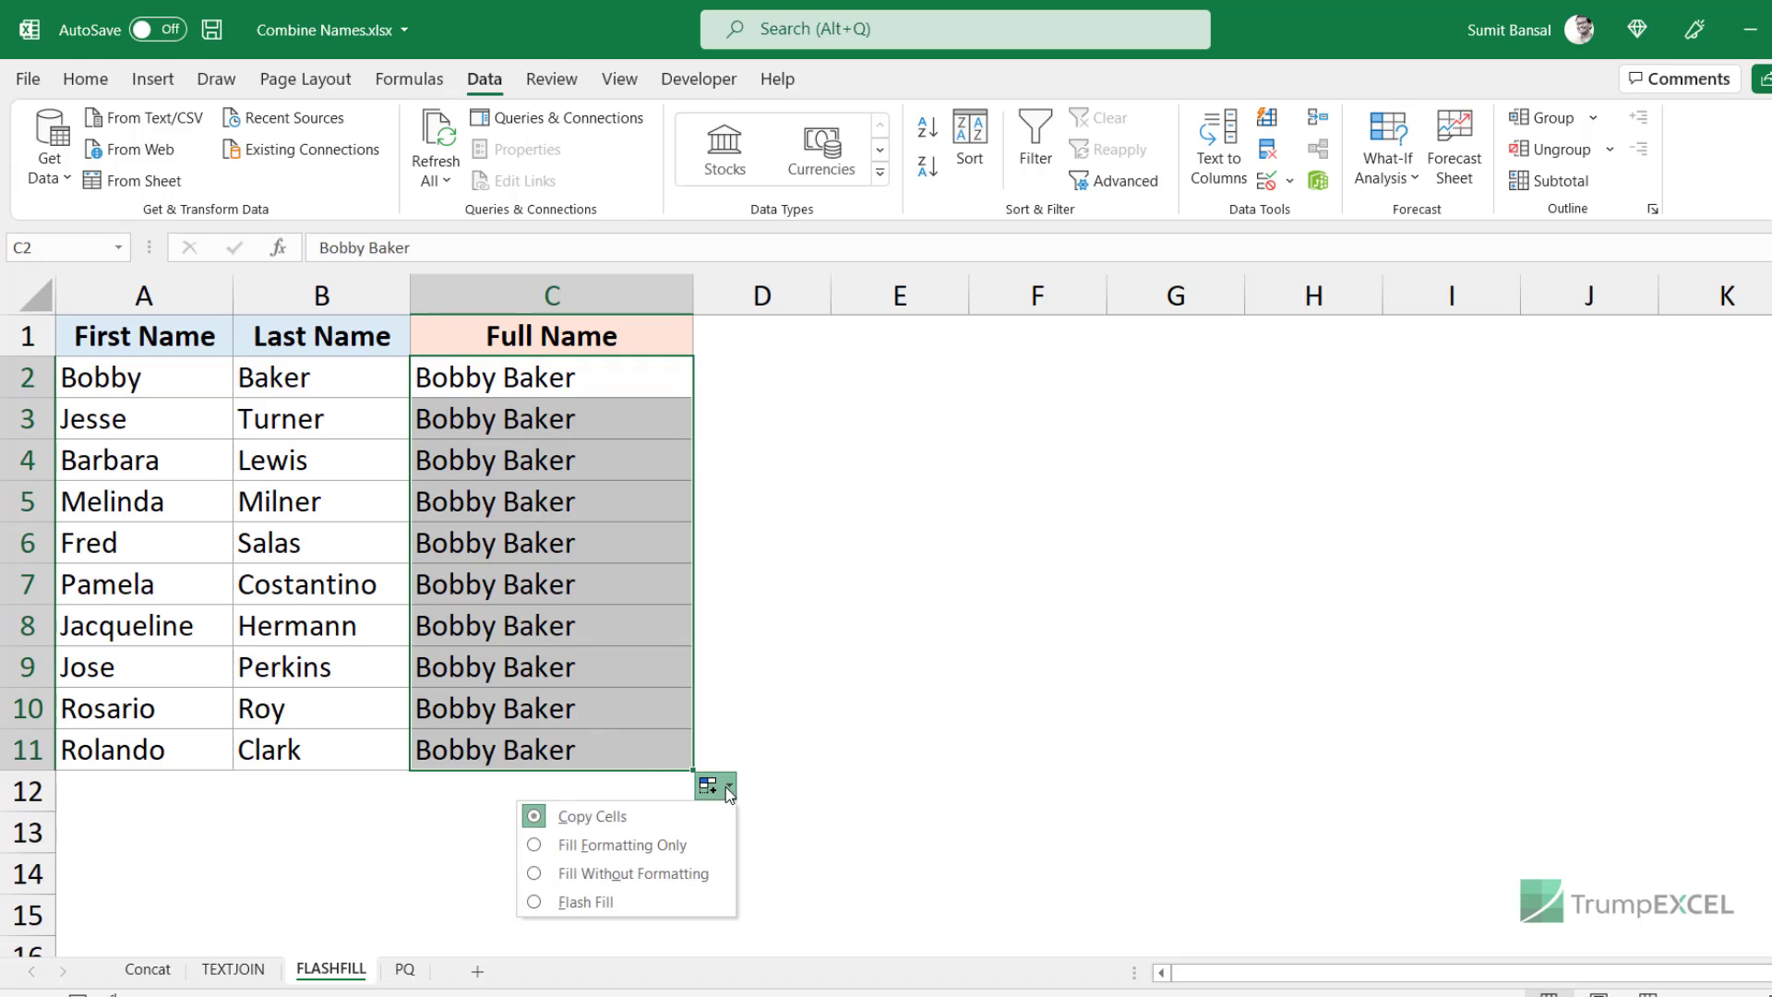
left_click(587, 902)
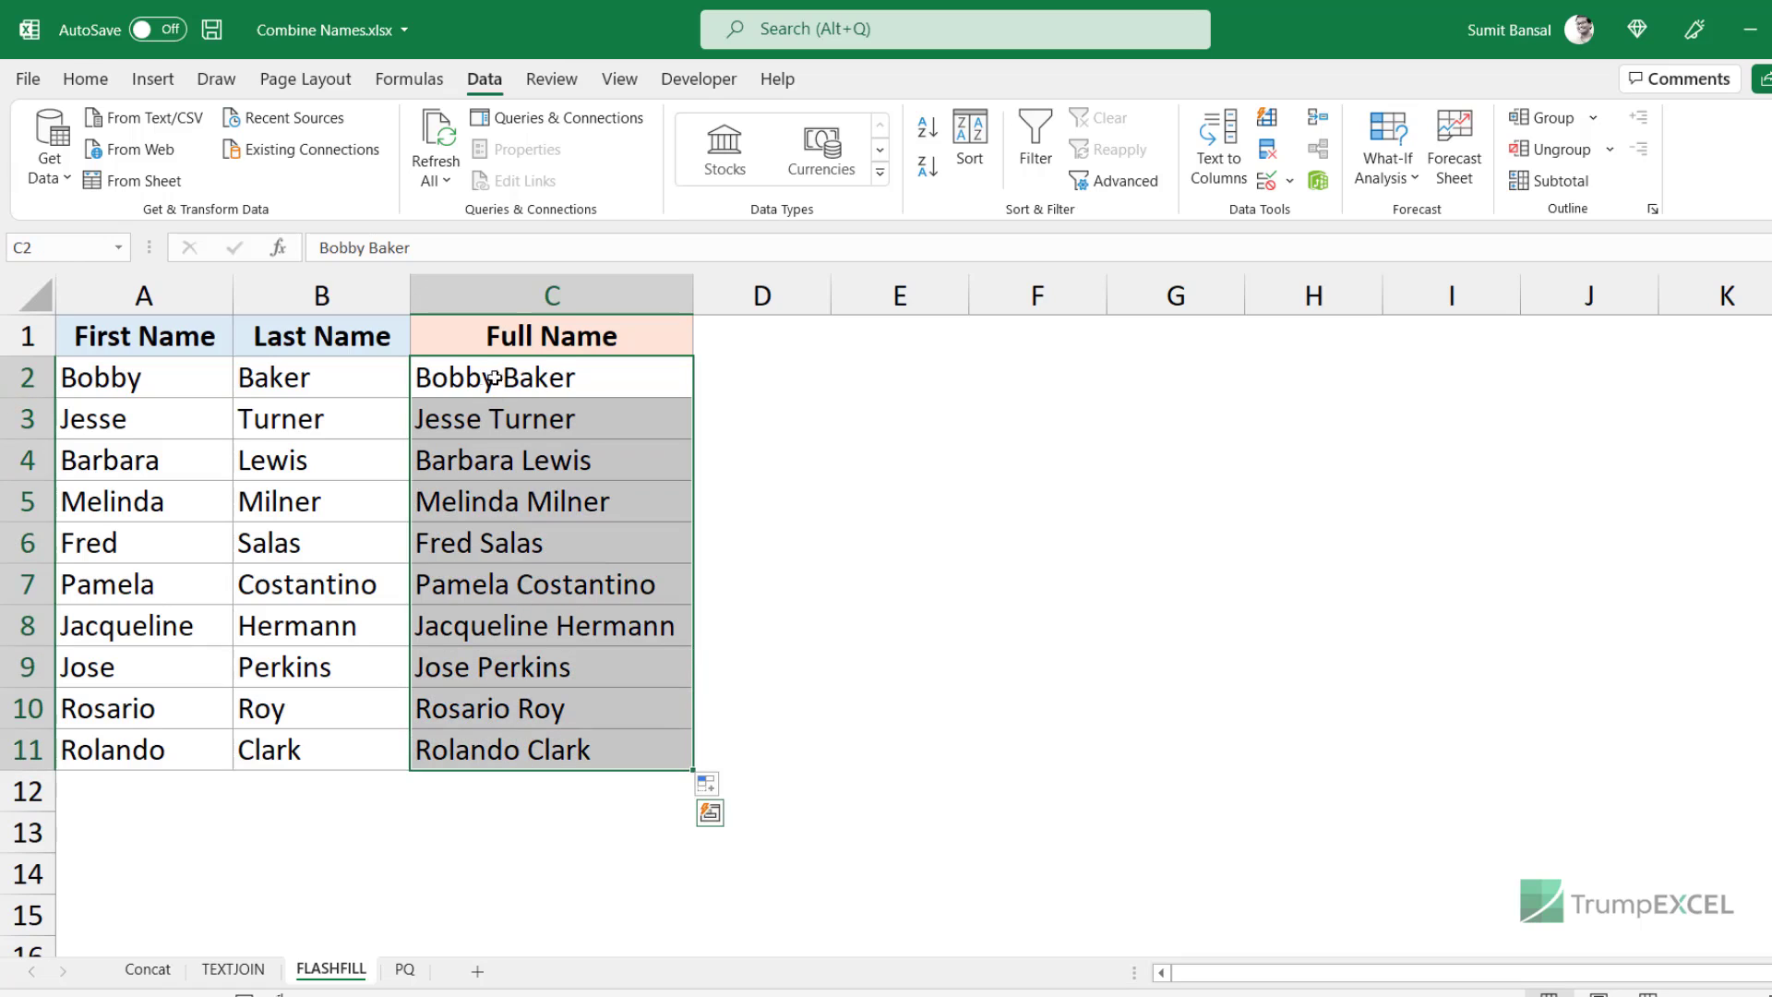
left_click(459, 377)
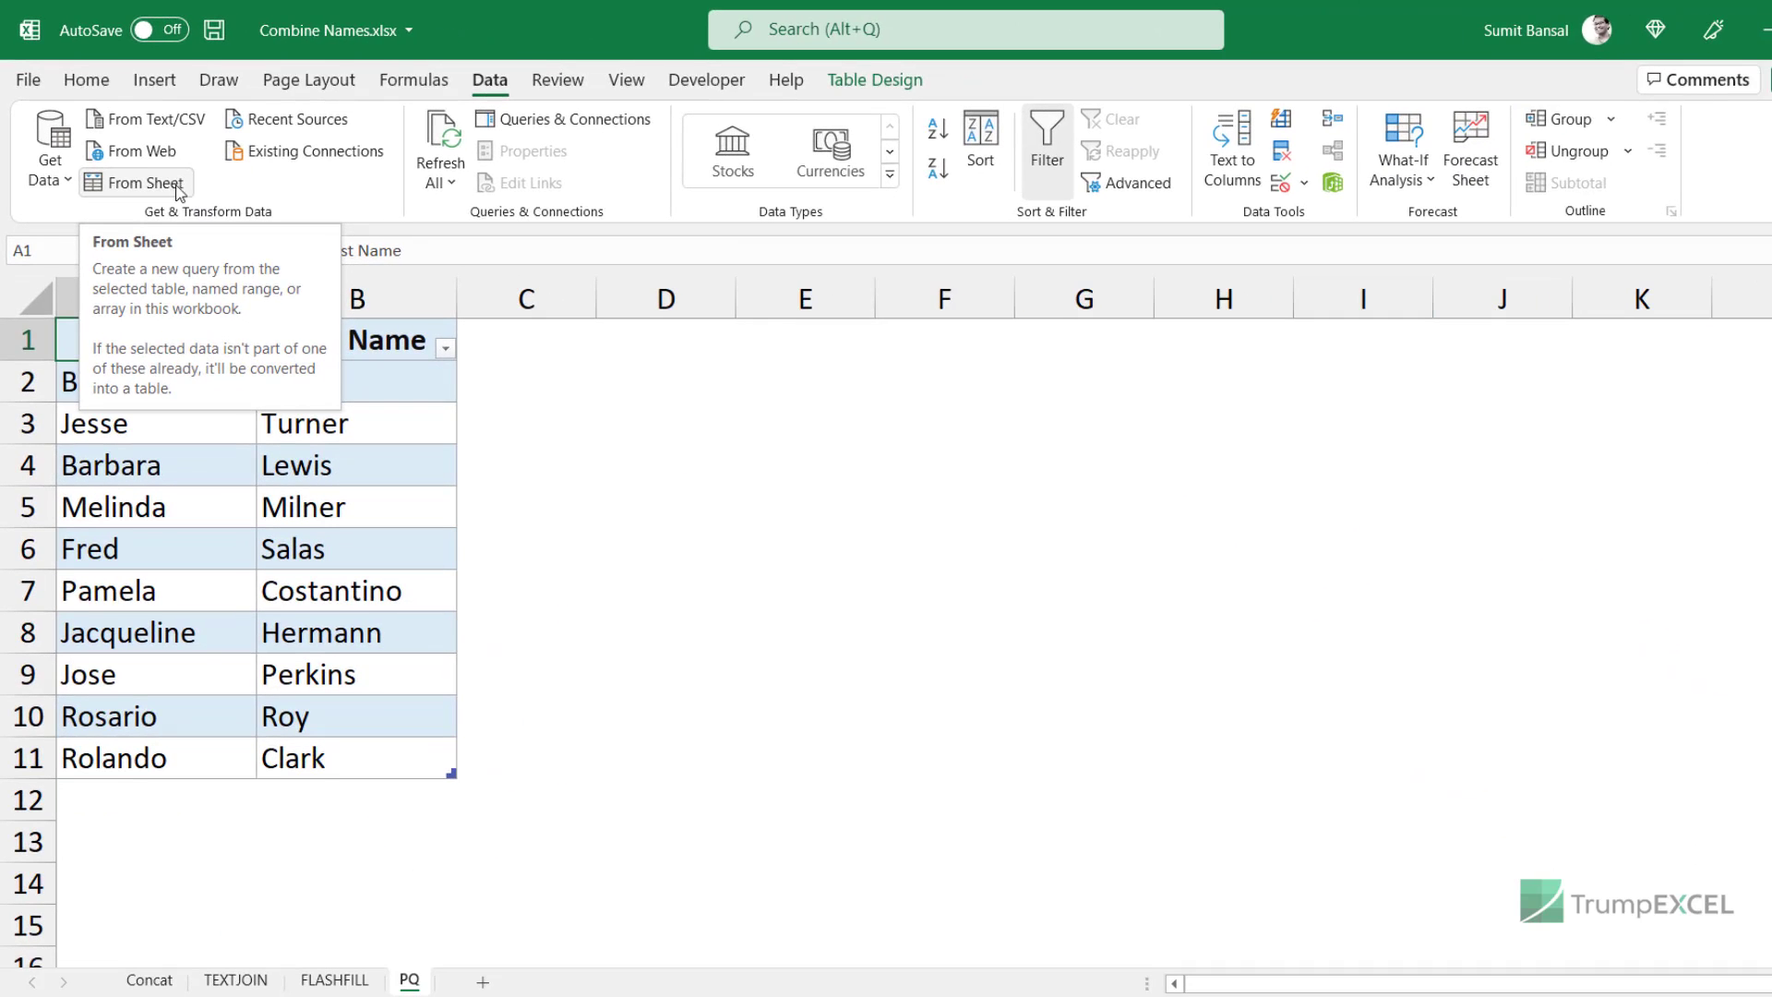
- Create a query from the PQ sheet's name table with Data > From Sheet
left_click(167, 190)
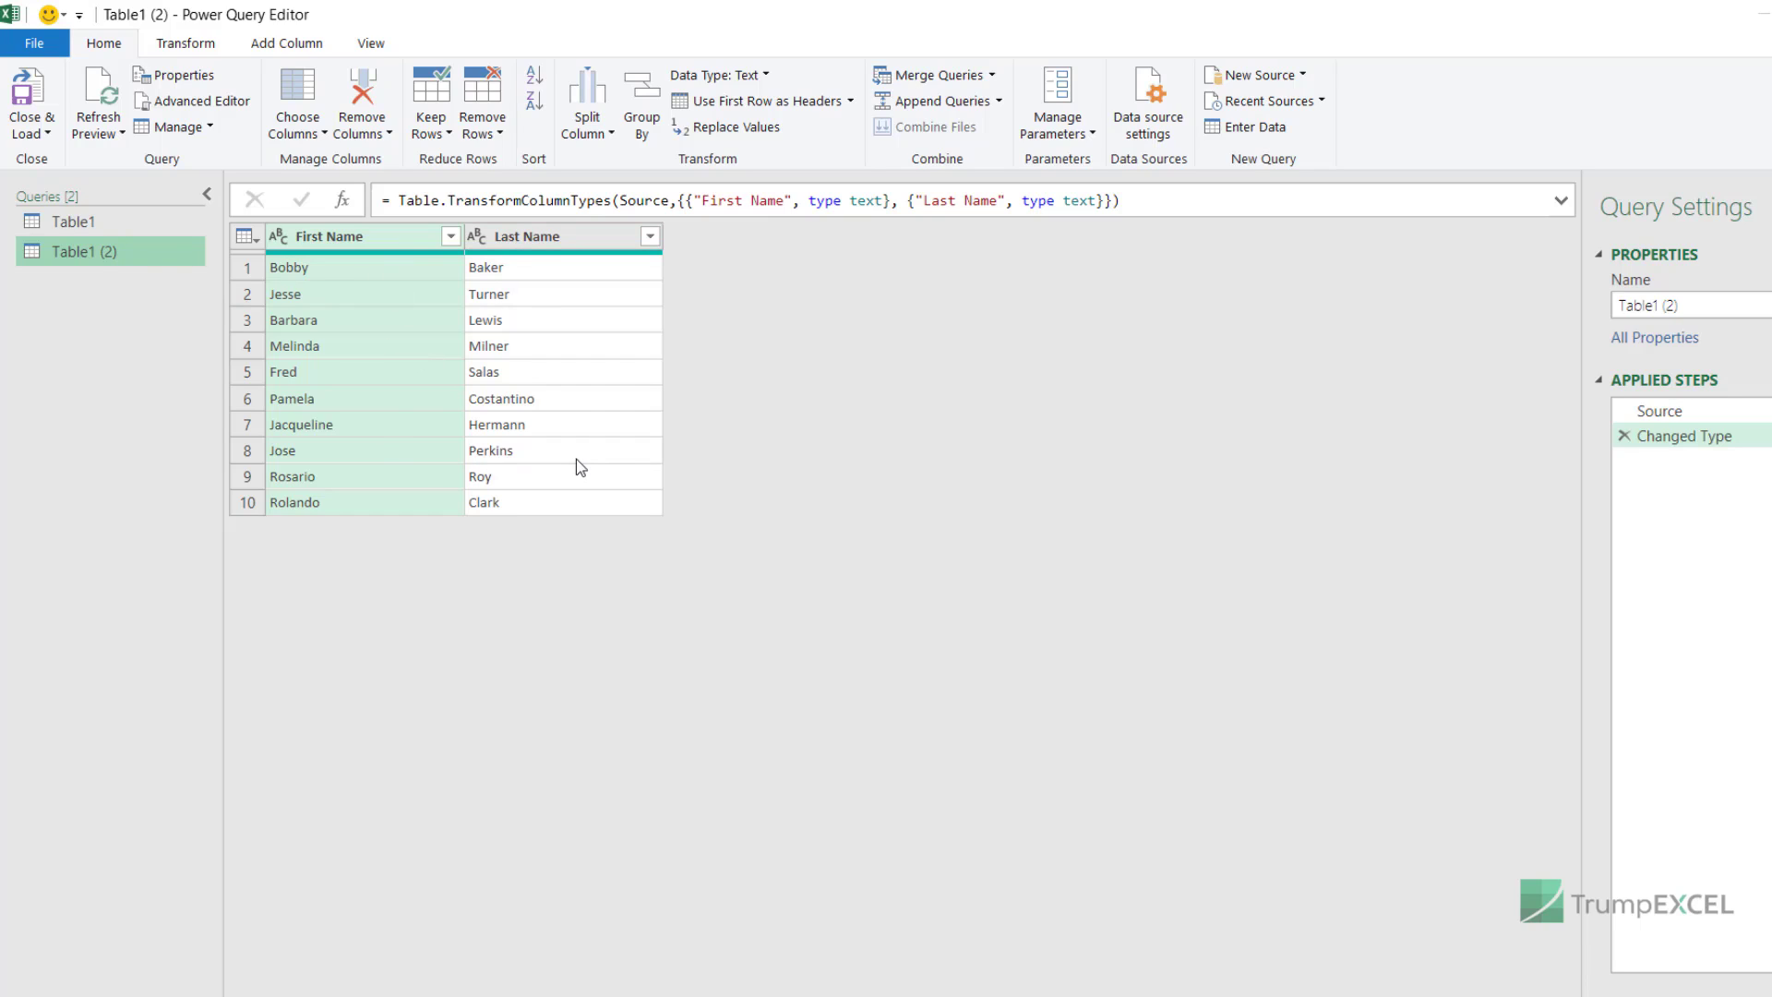
- Merge First Name and Last Name with a Space separator into a column named Full Name
left_click(526, 237, "ctrl")
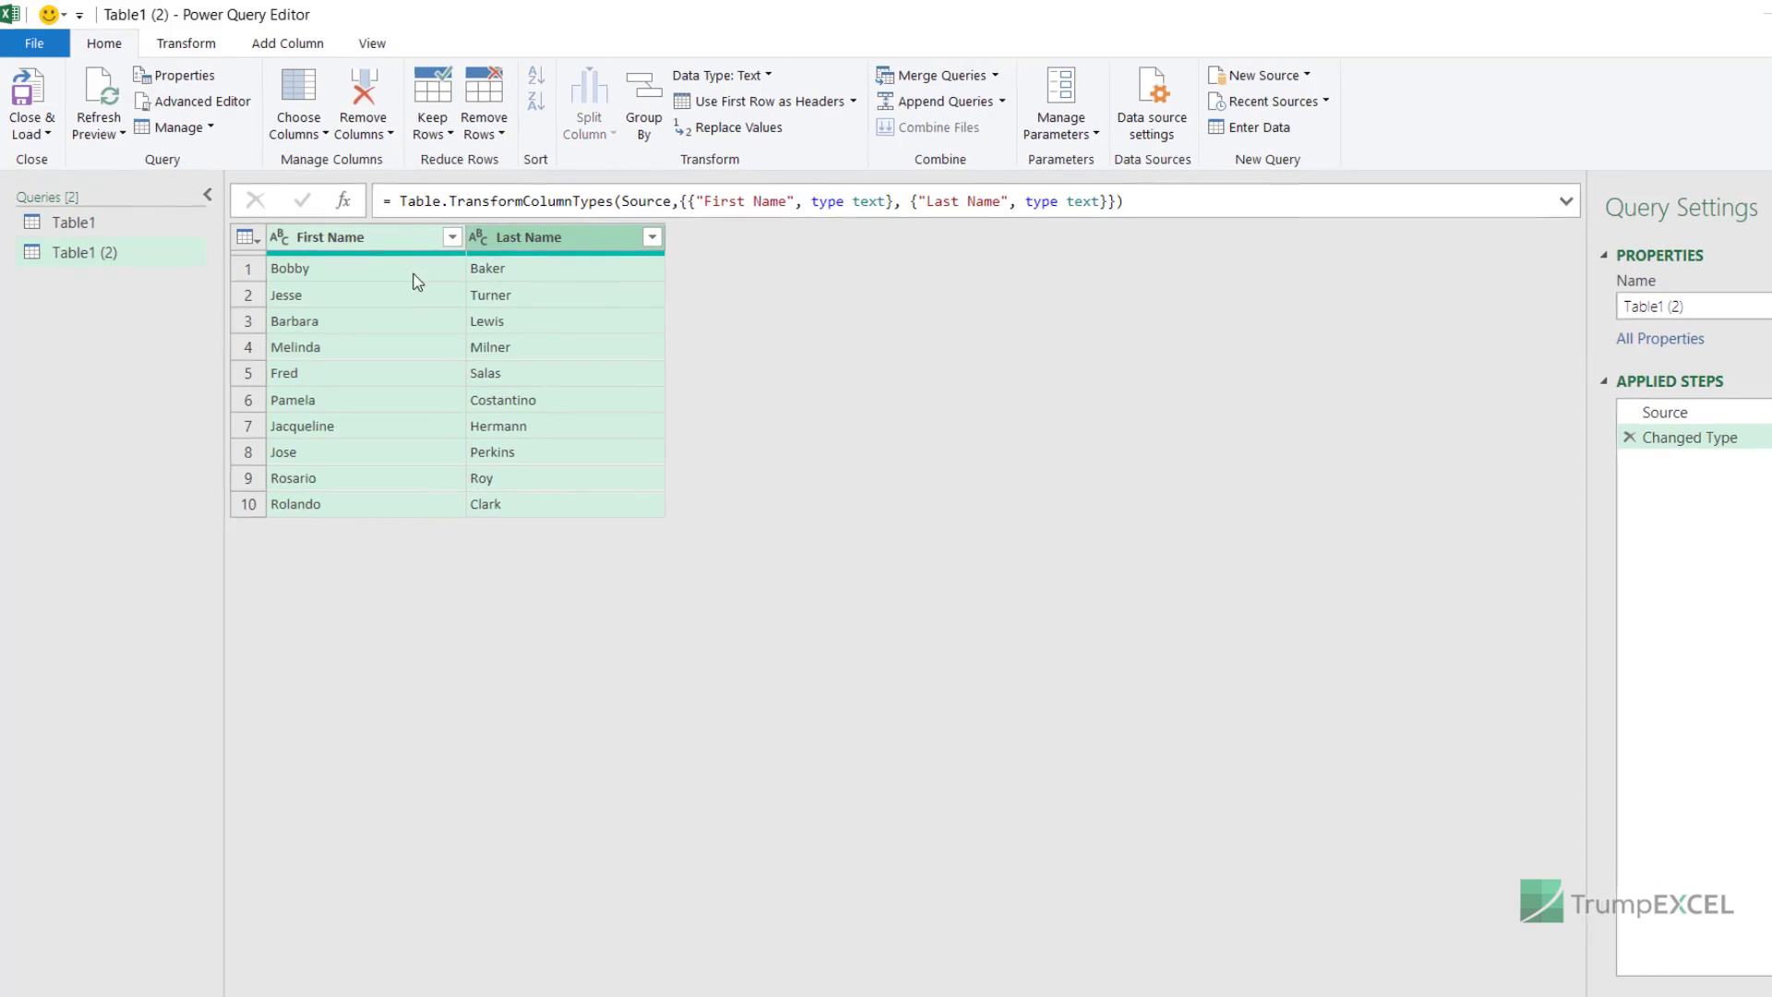
right_click(390, 236)
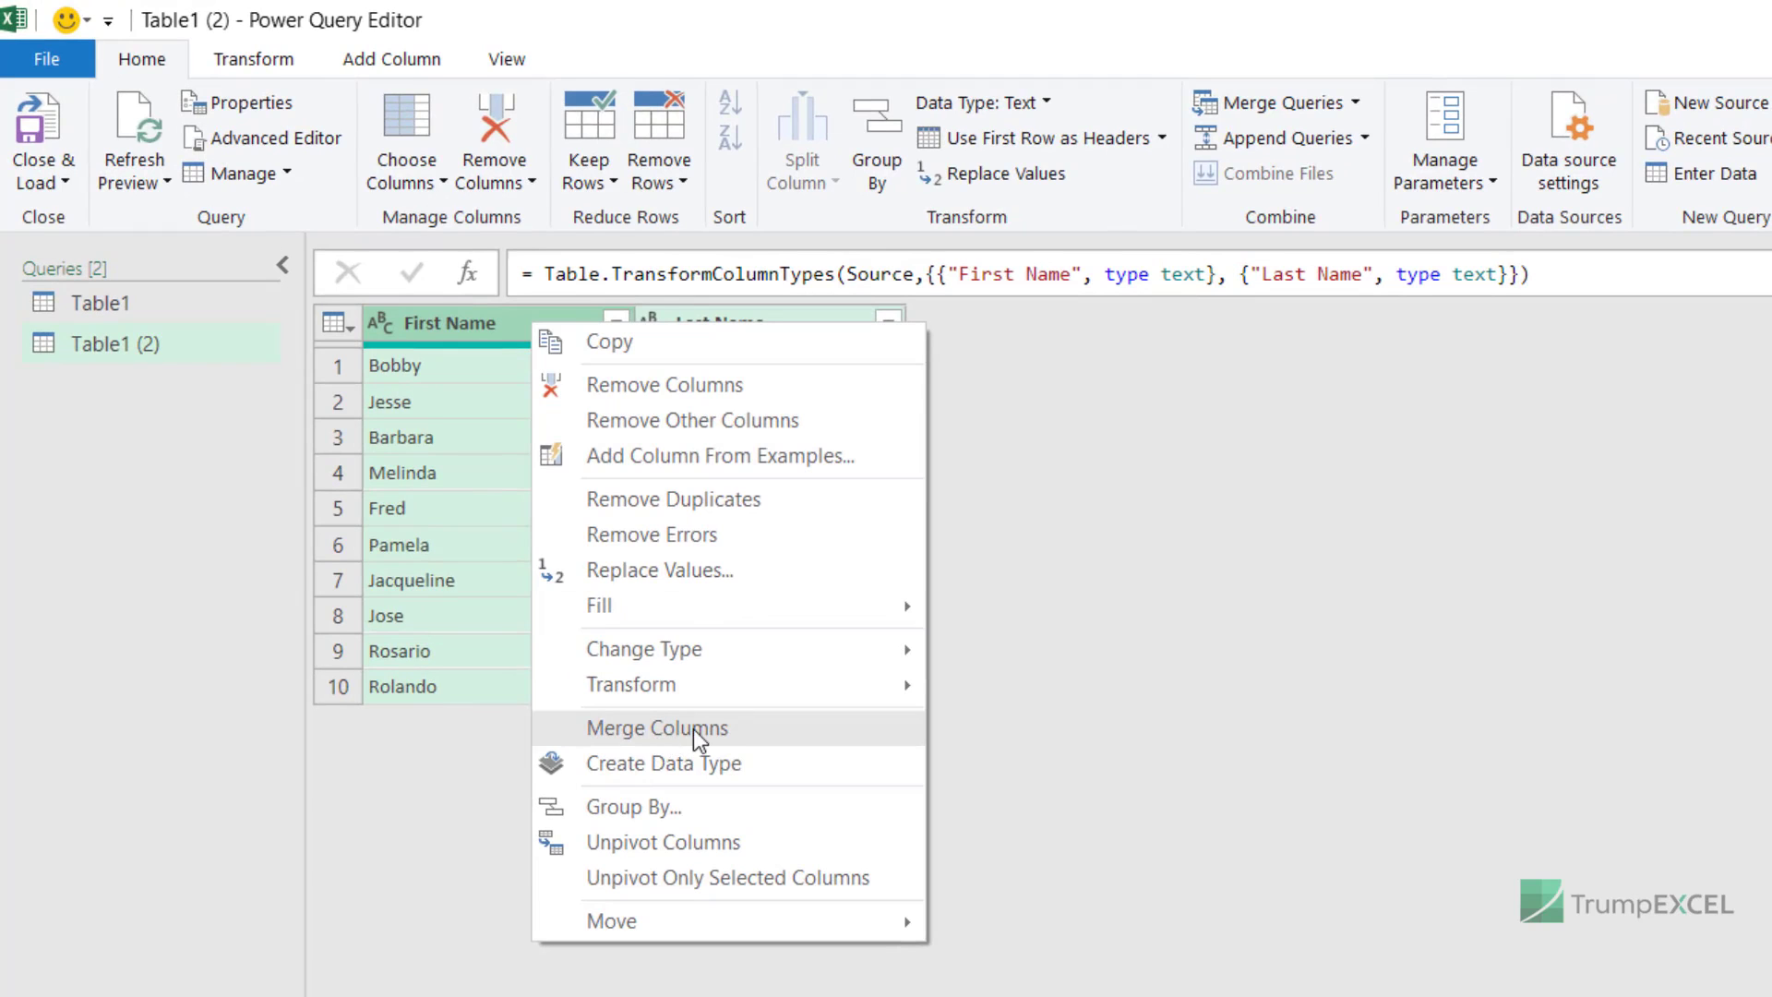
key("Escape")
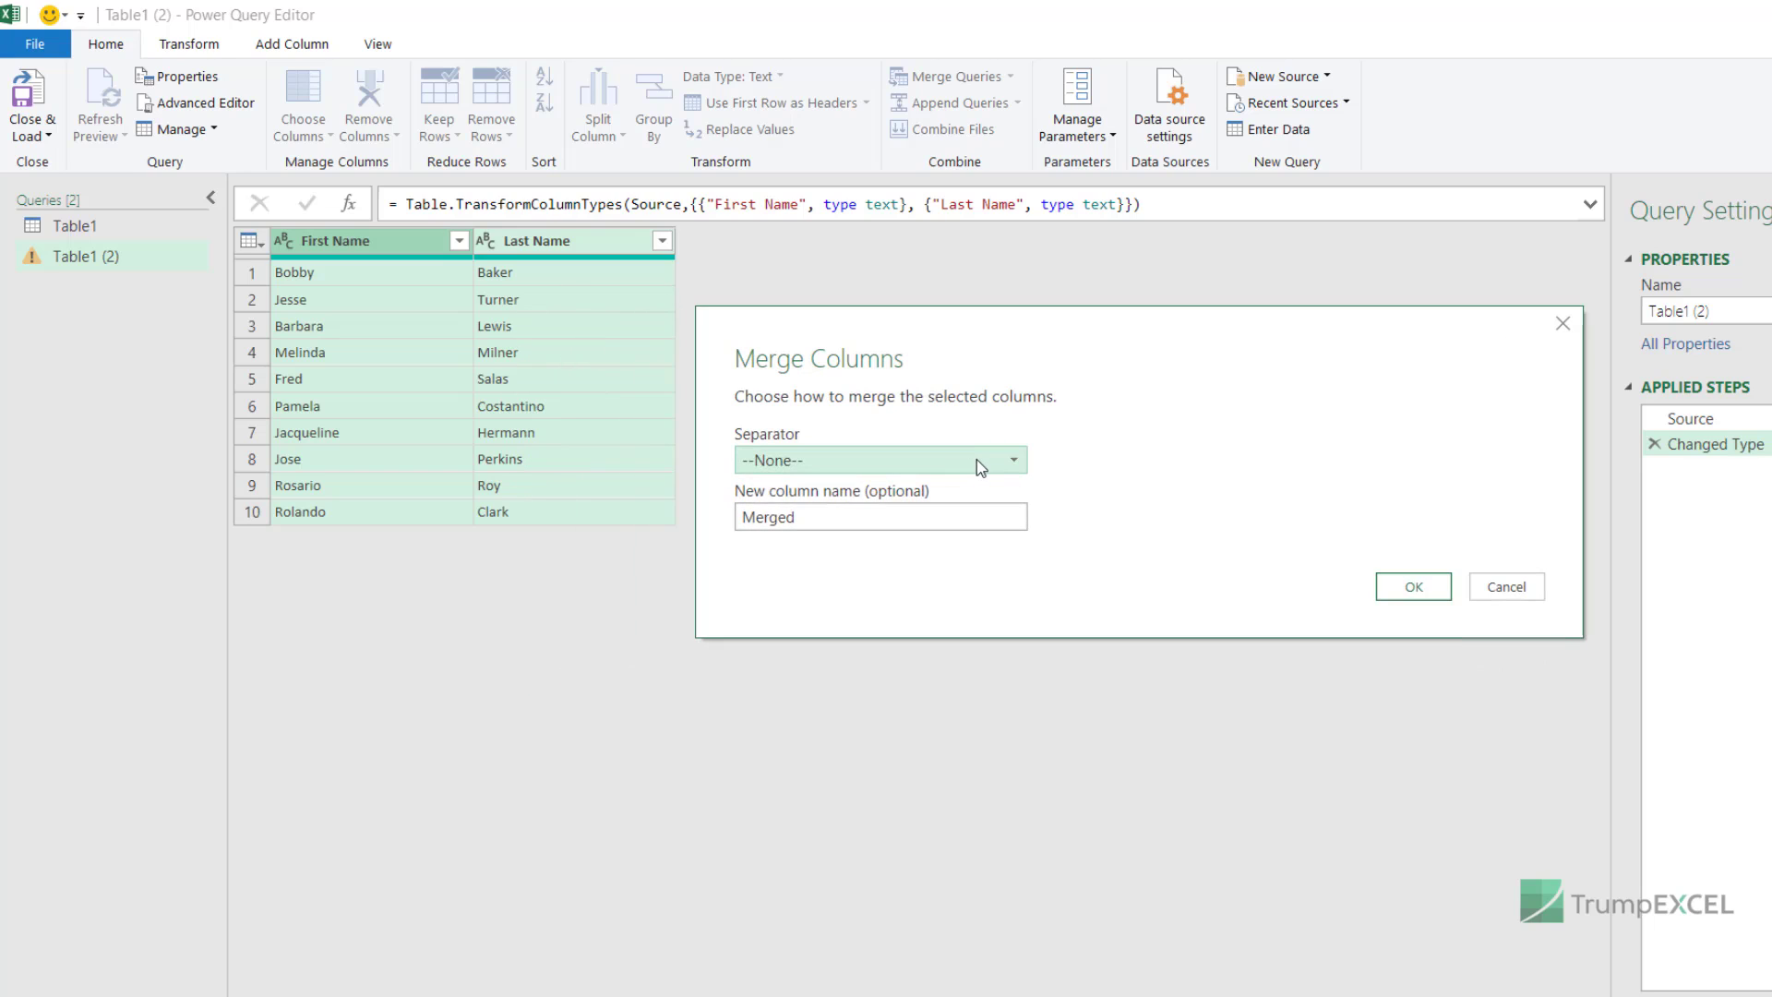
left_click(1015, 462)
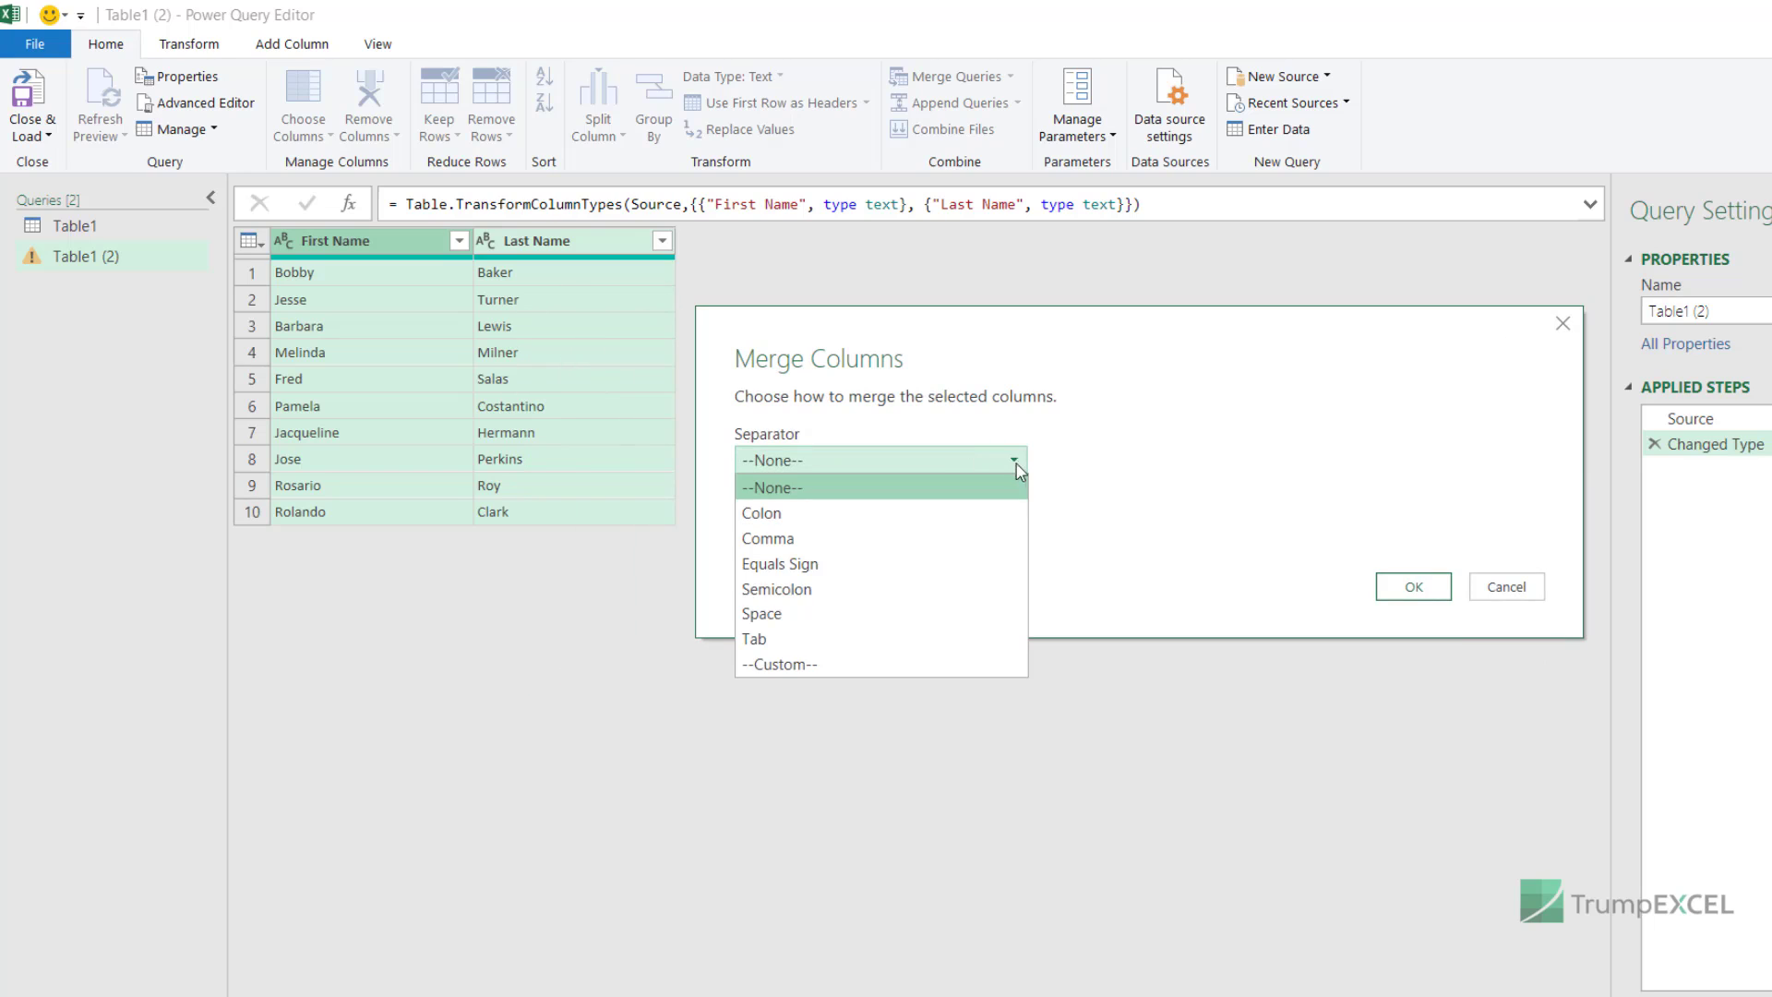
left_click(897, 614)
left_click_drag(858, 518, 741, 524)
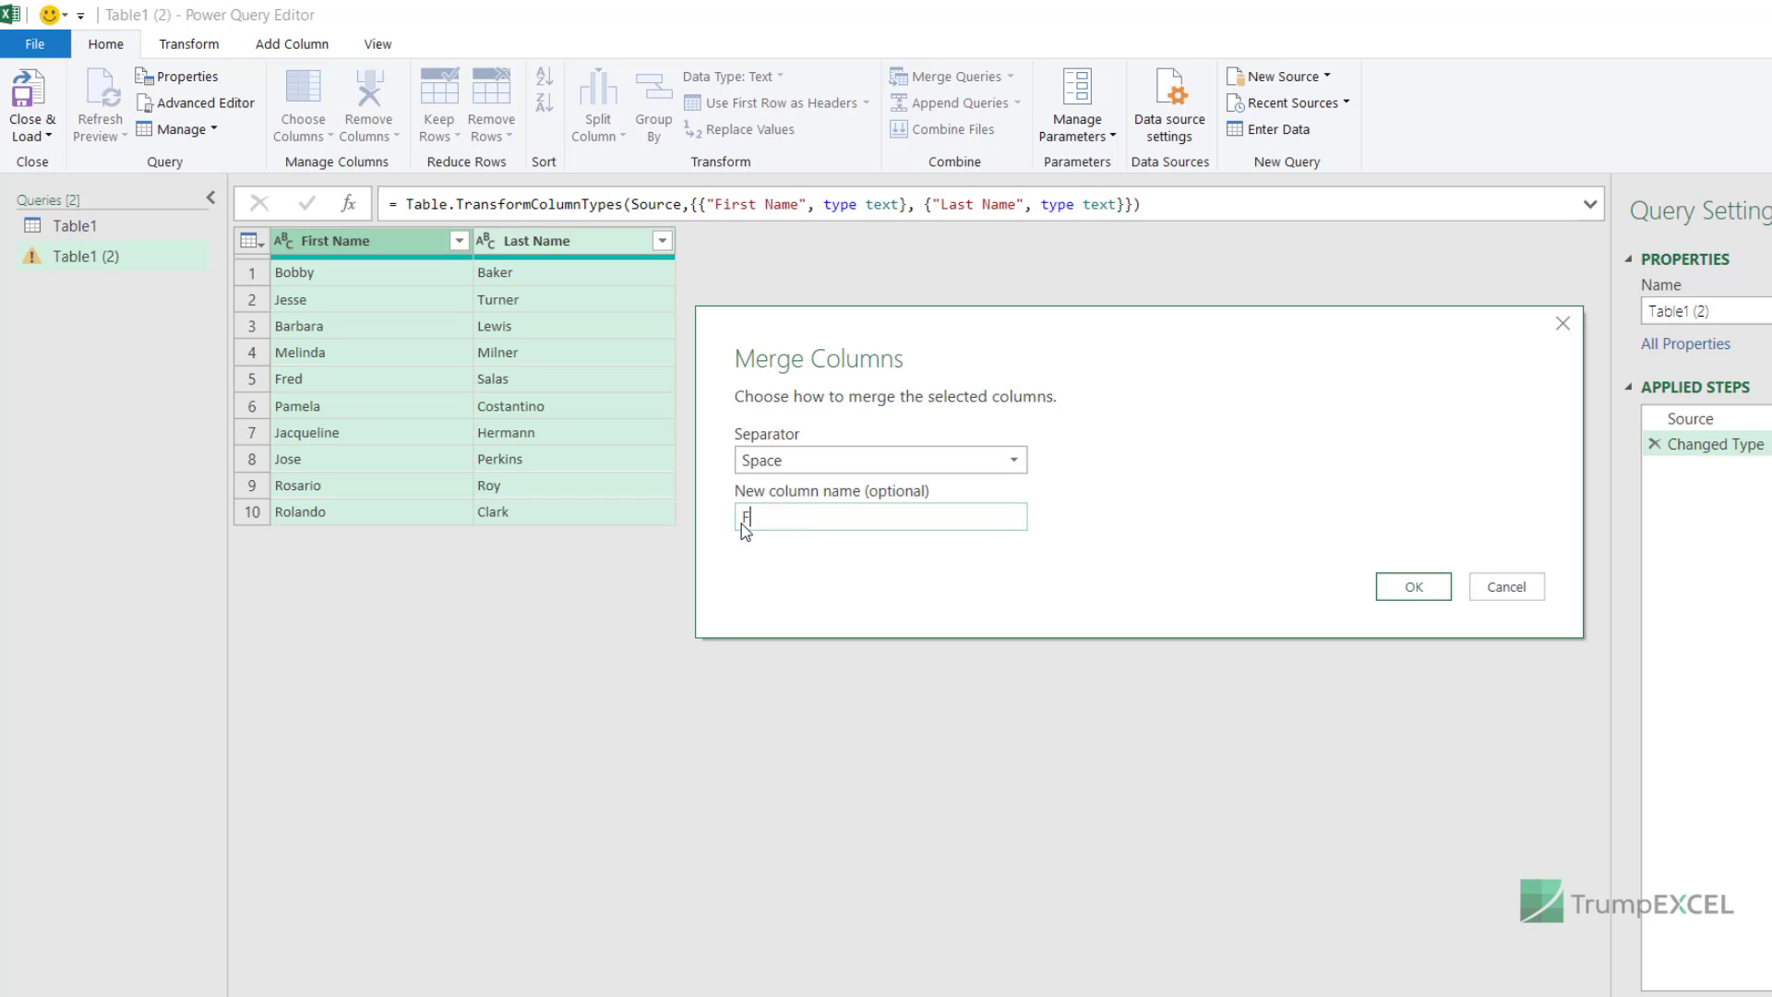
type("Full Name")
left_click(1389, 592)
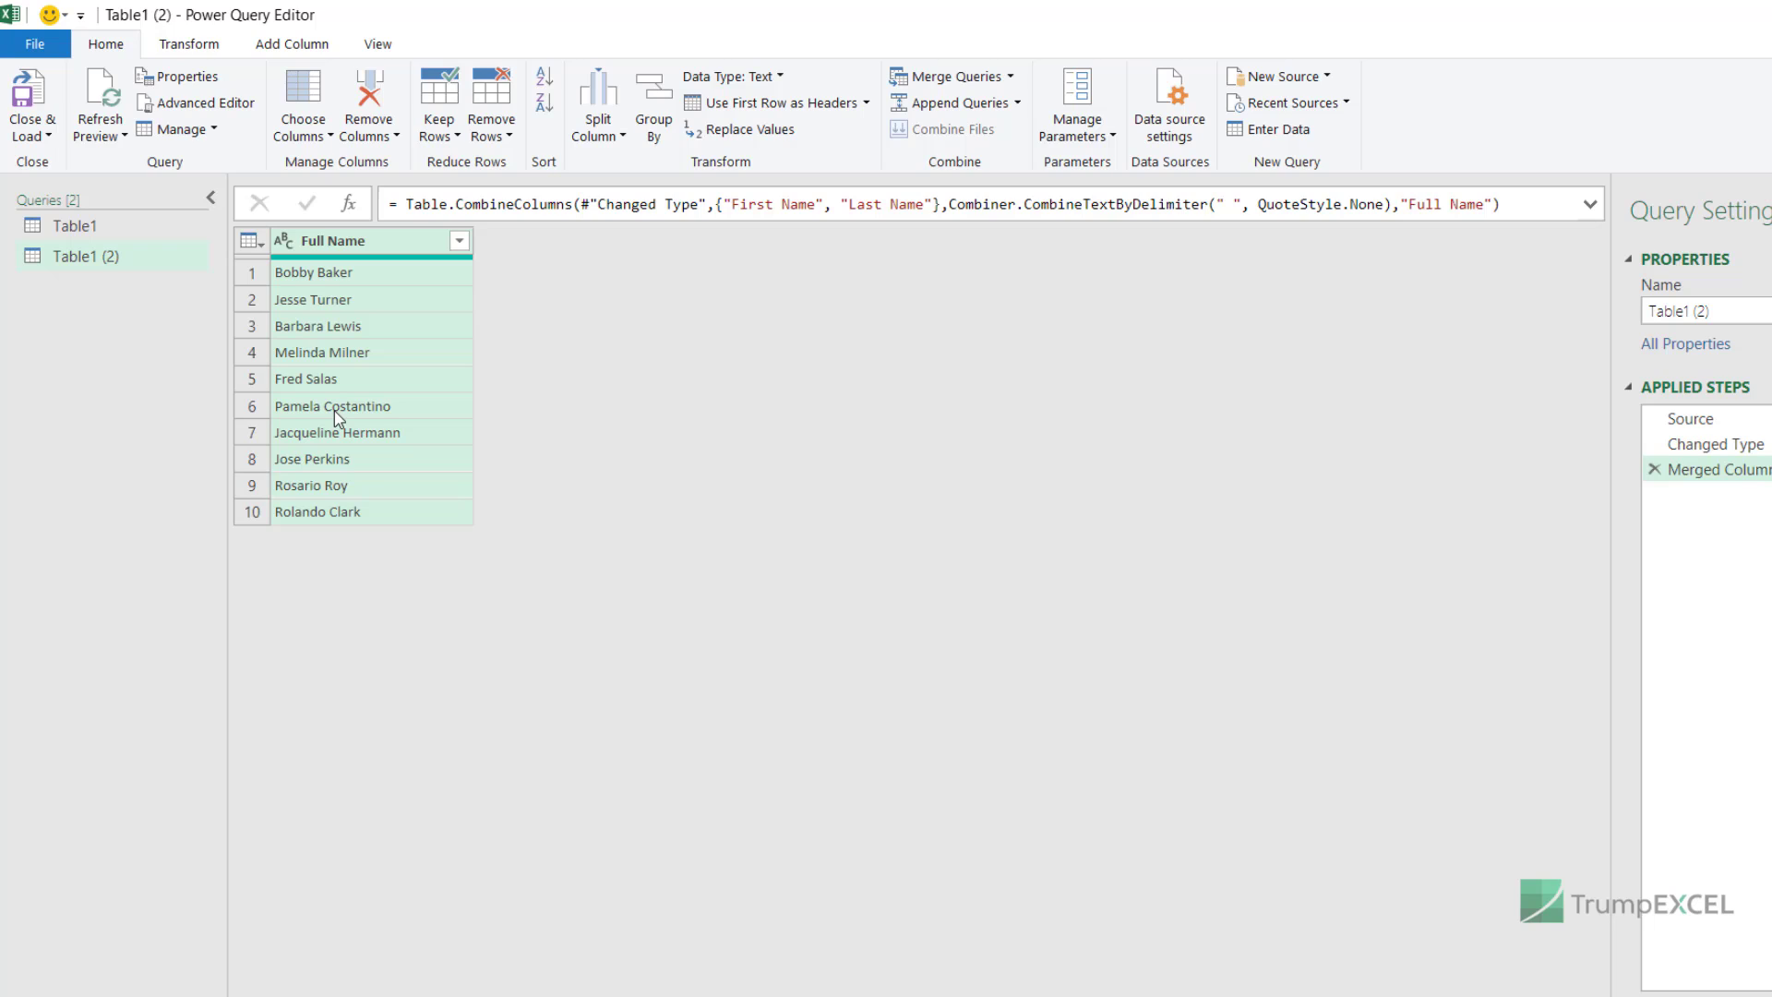
- Delete the Merged Columns step and reselect the First Name and Last Name columns
left_click(1654, 469)
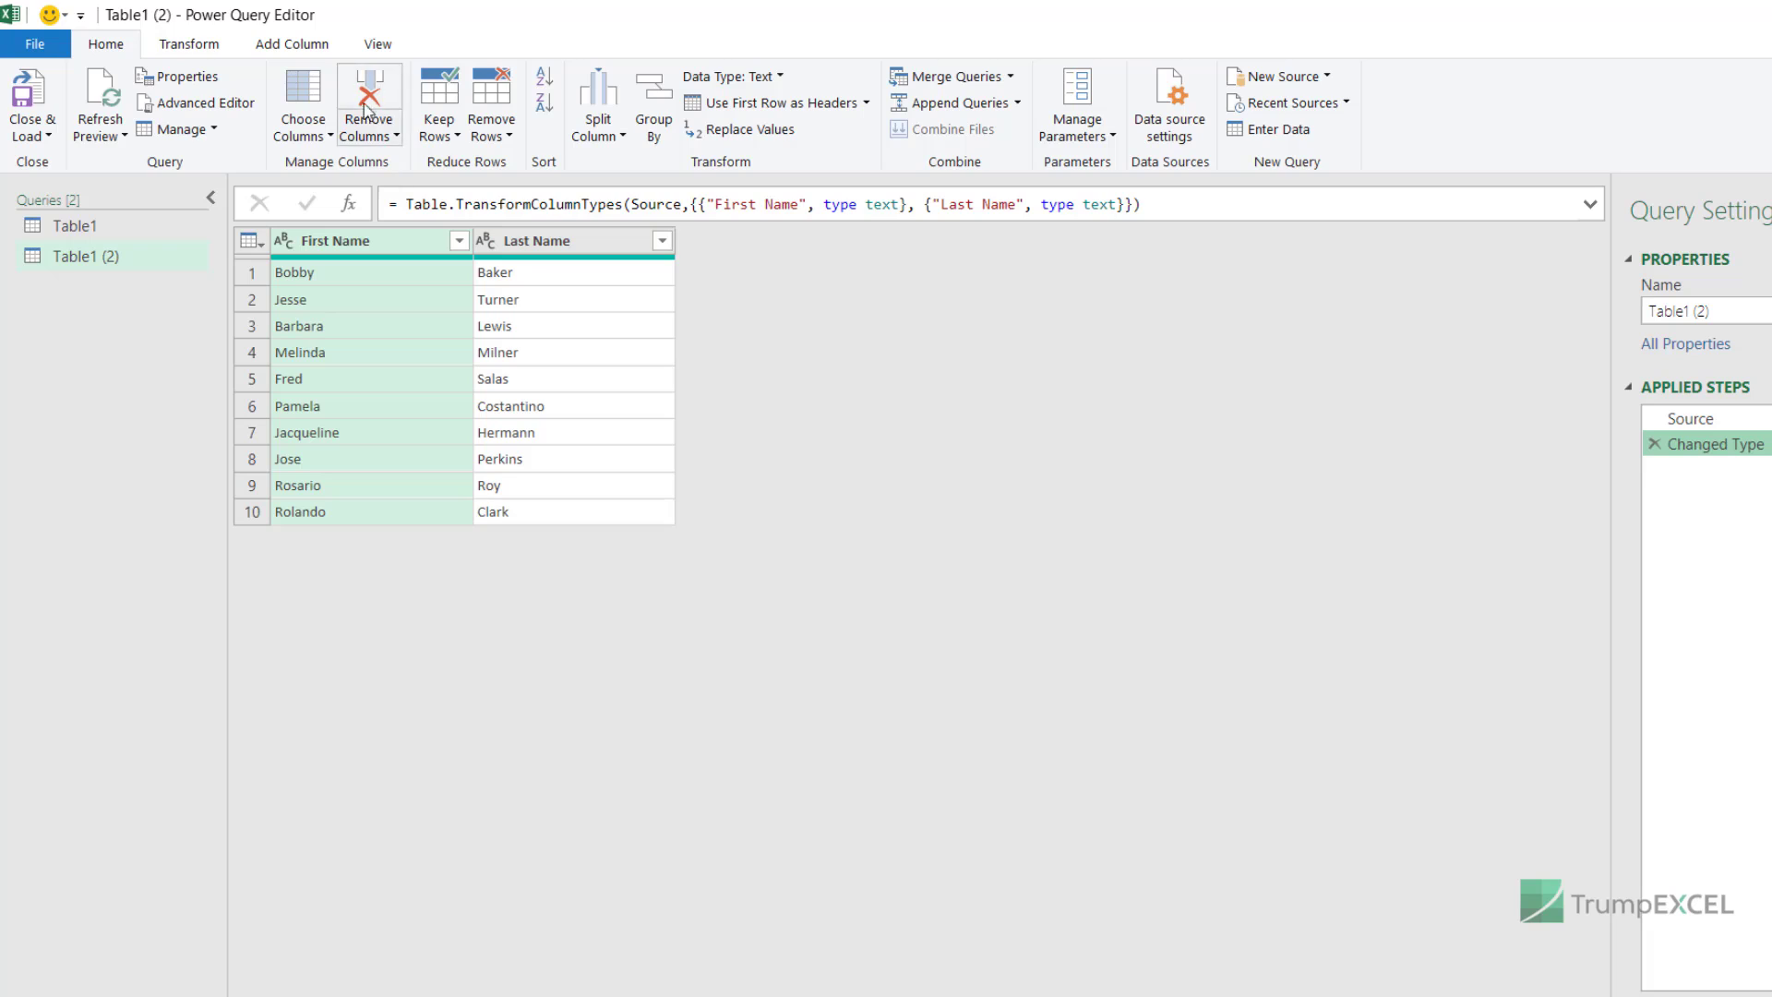
left_click(305, 49)
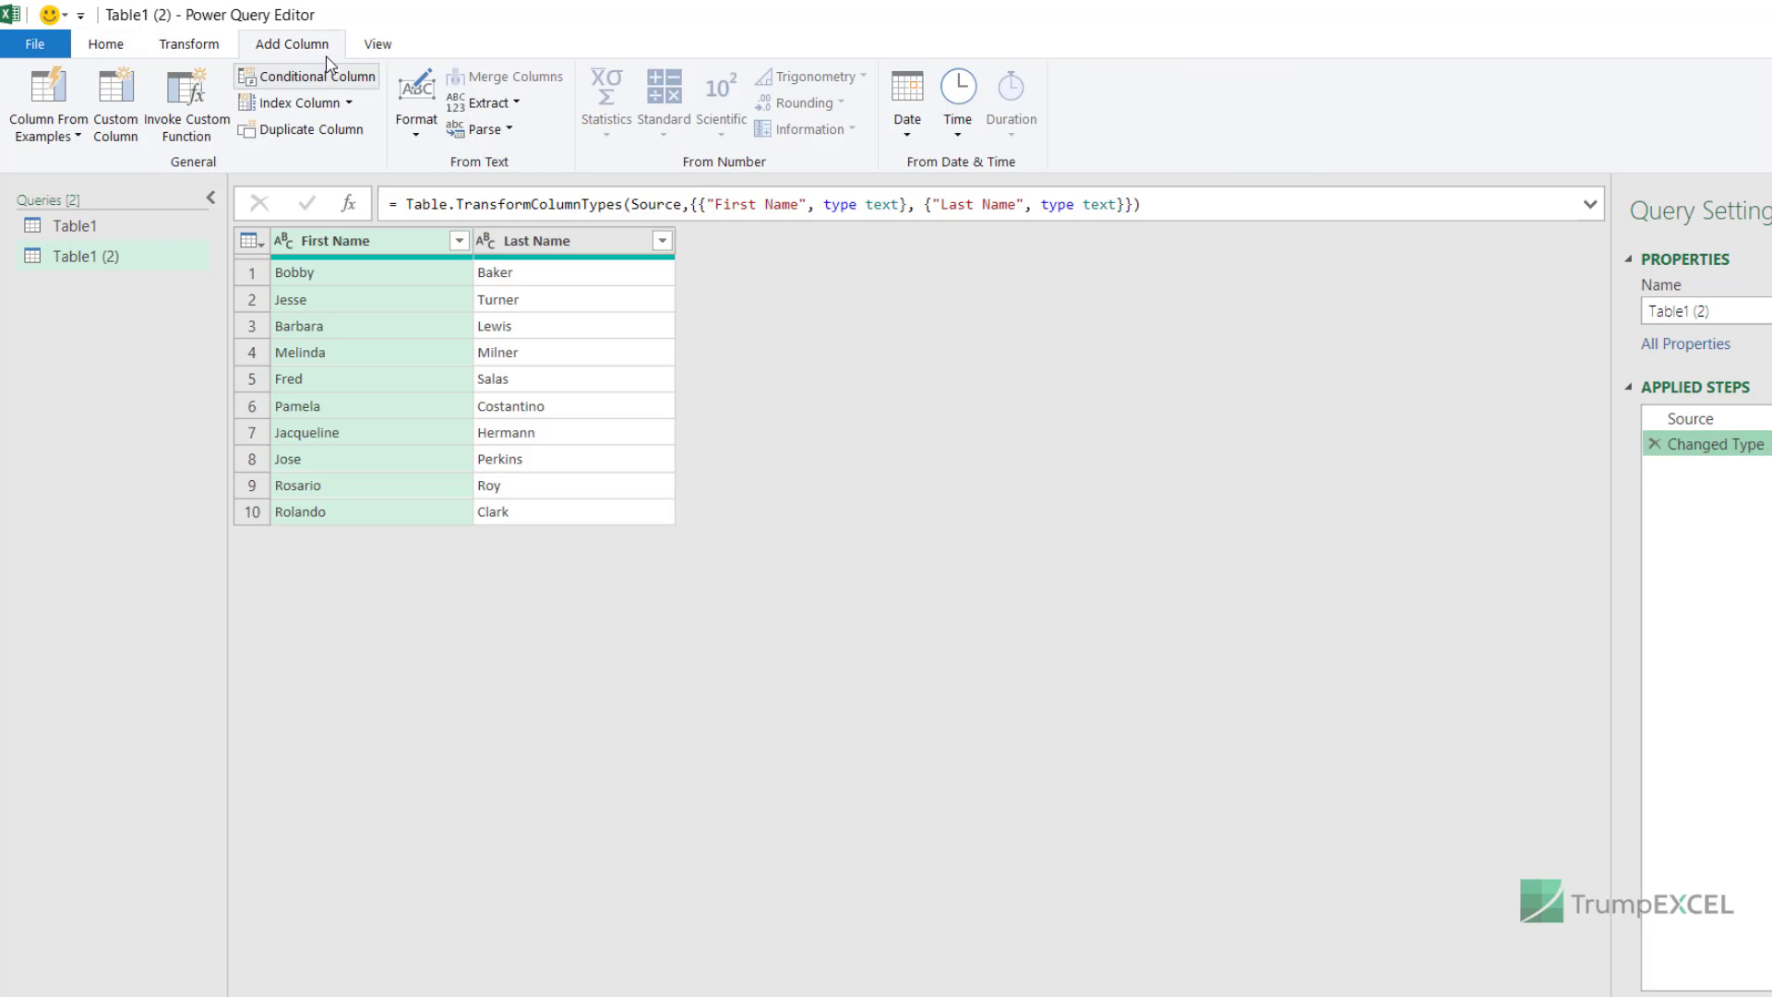
left_click(536, 242, "ctrl")
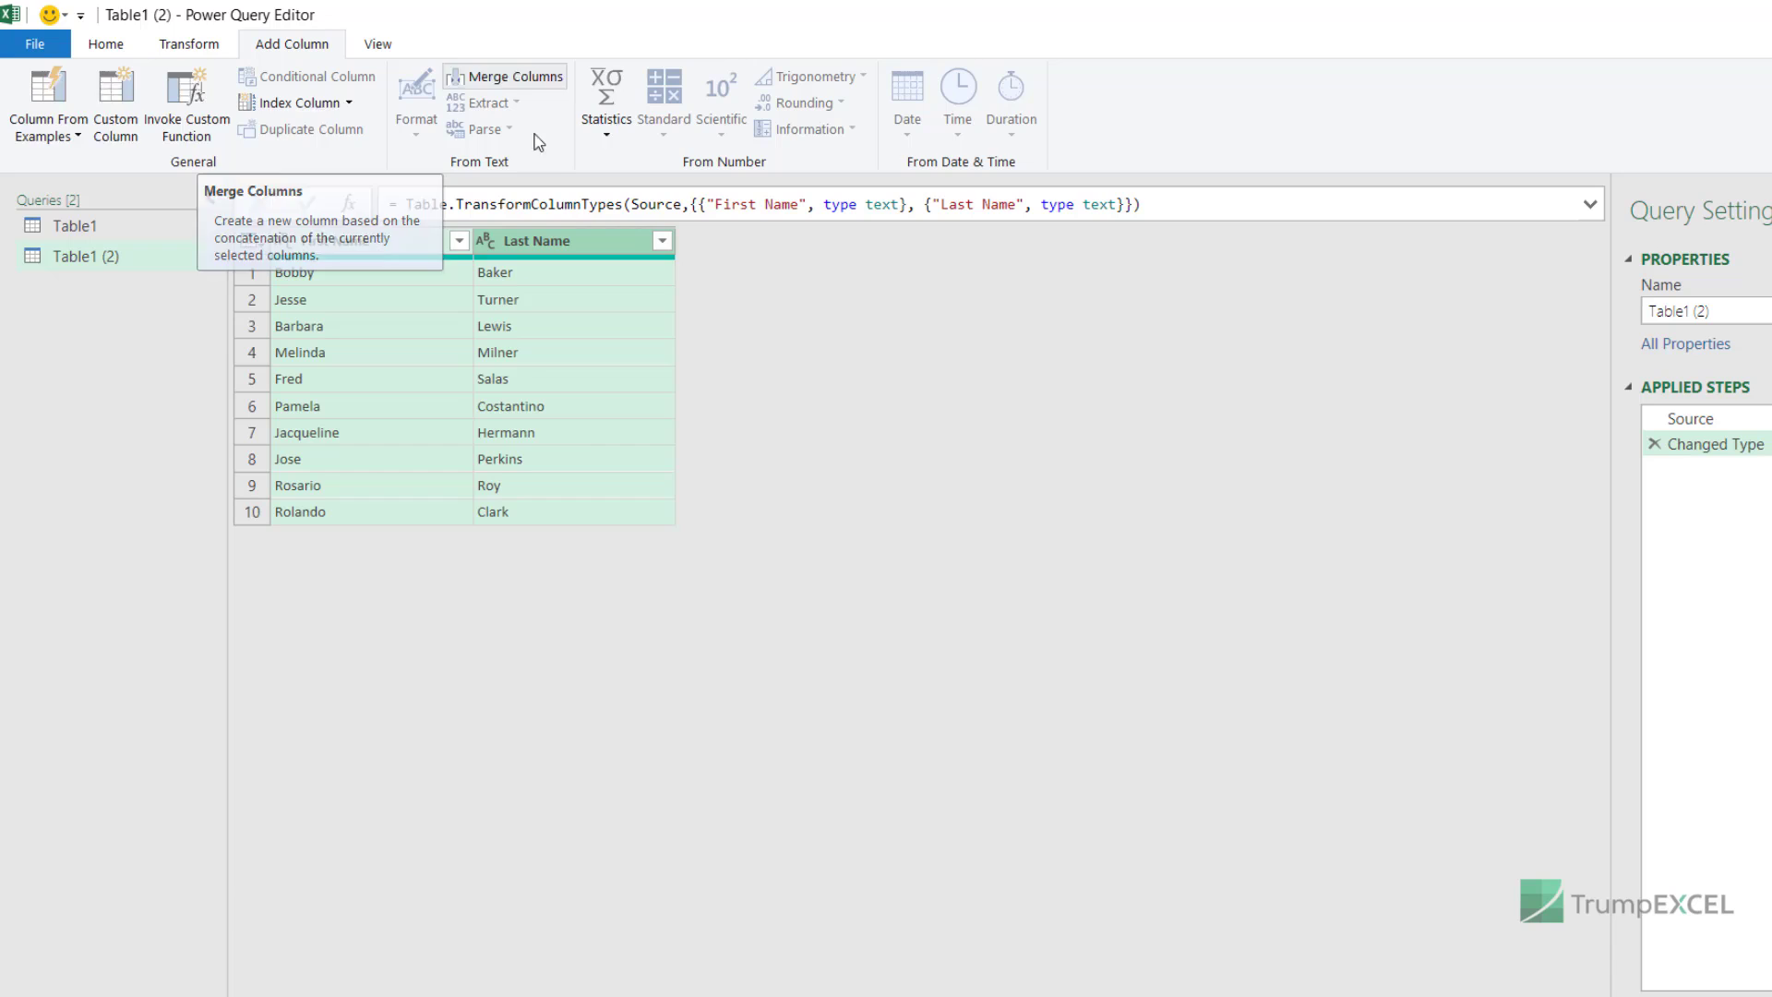
- Add a Space-joined merged column named Full Name, then Close & Load to the workbook
left_click(507, 76)
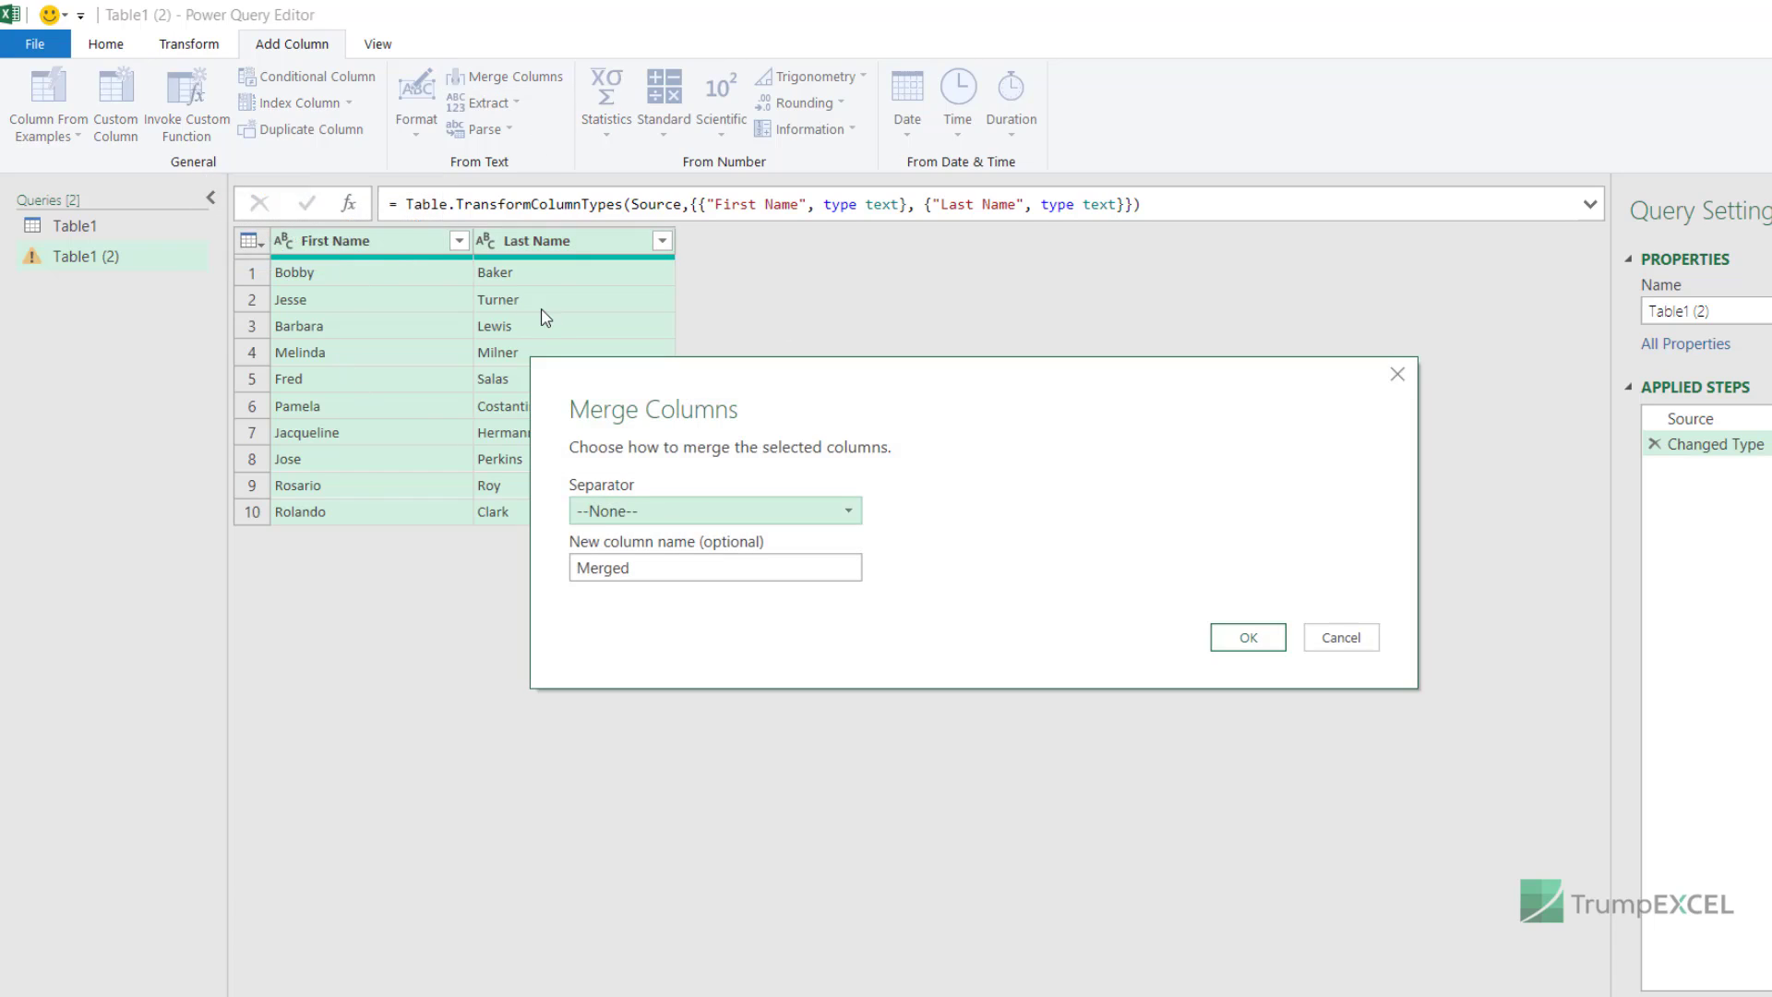
left_click(683, 513)
left_click(680, 663)
left_click(677, 568)
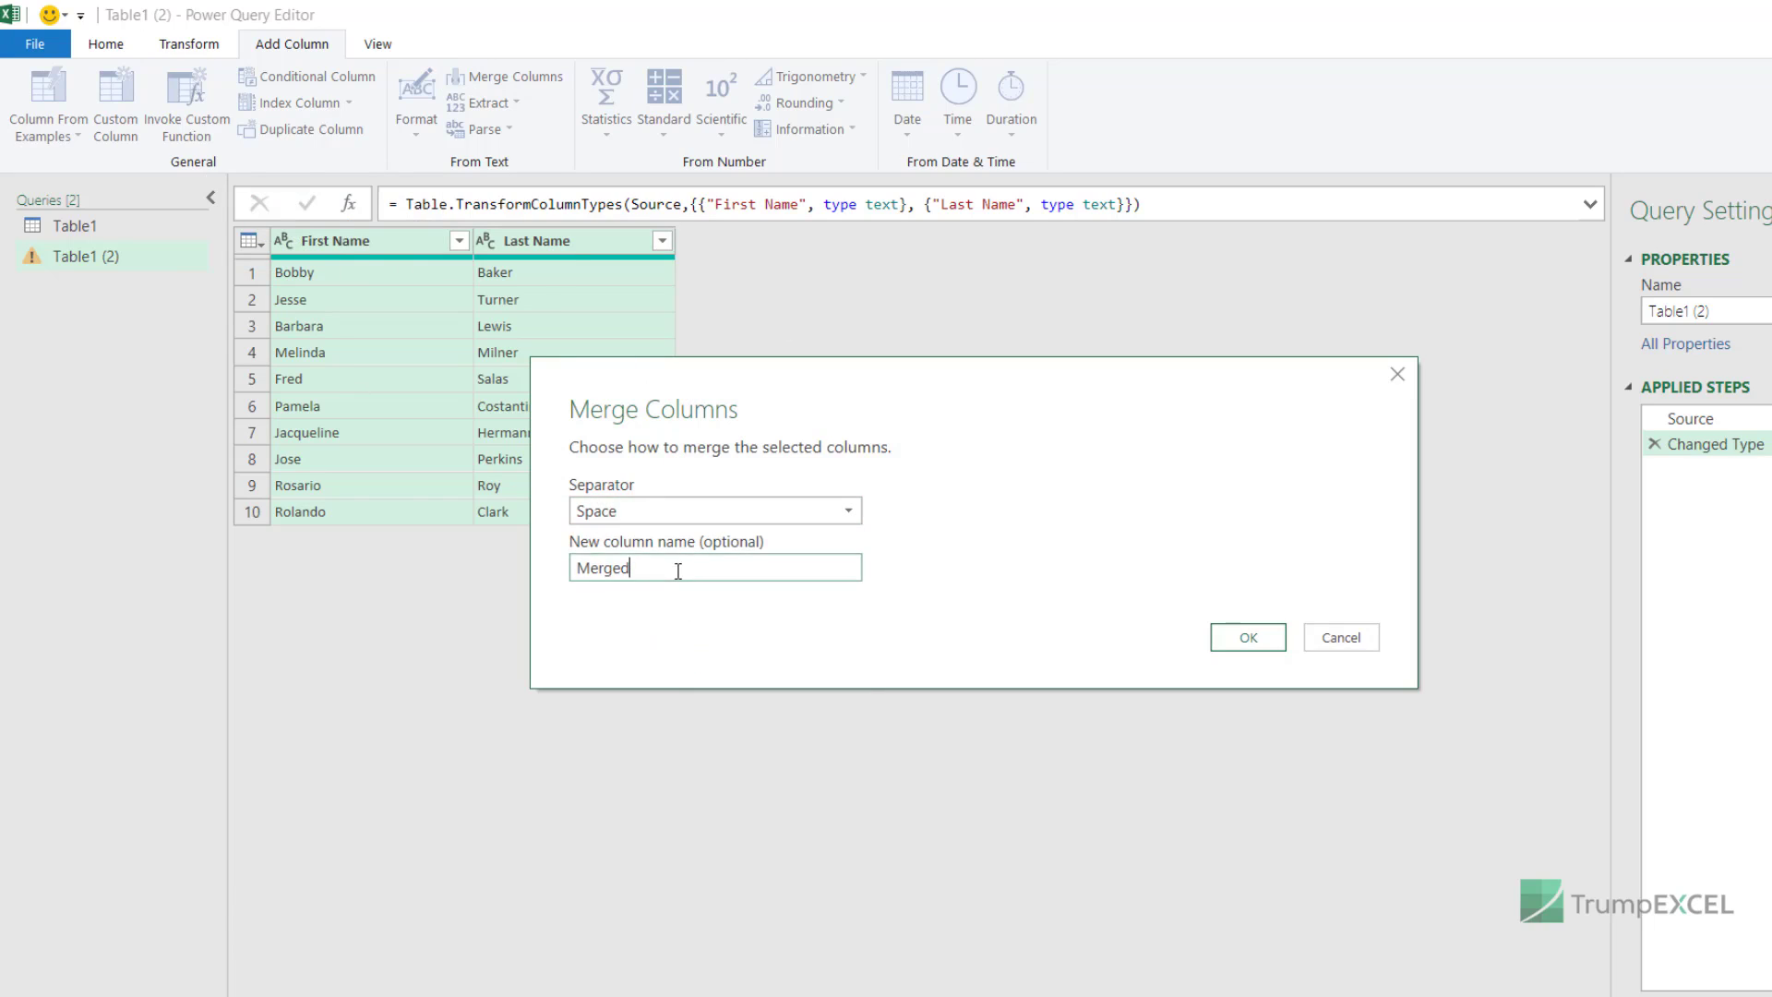
double_click(676, 572)
type("Full Name")
left_click(1246, 644)
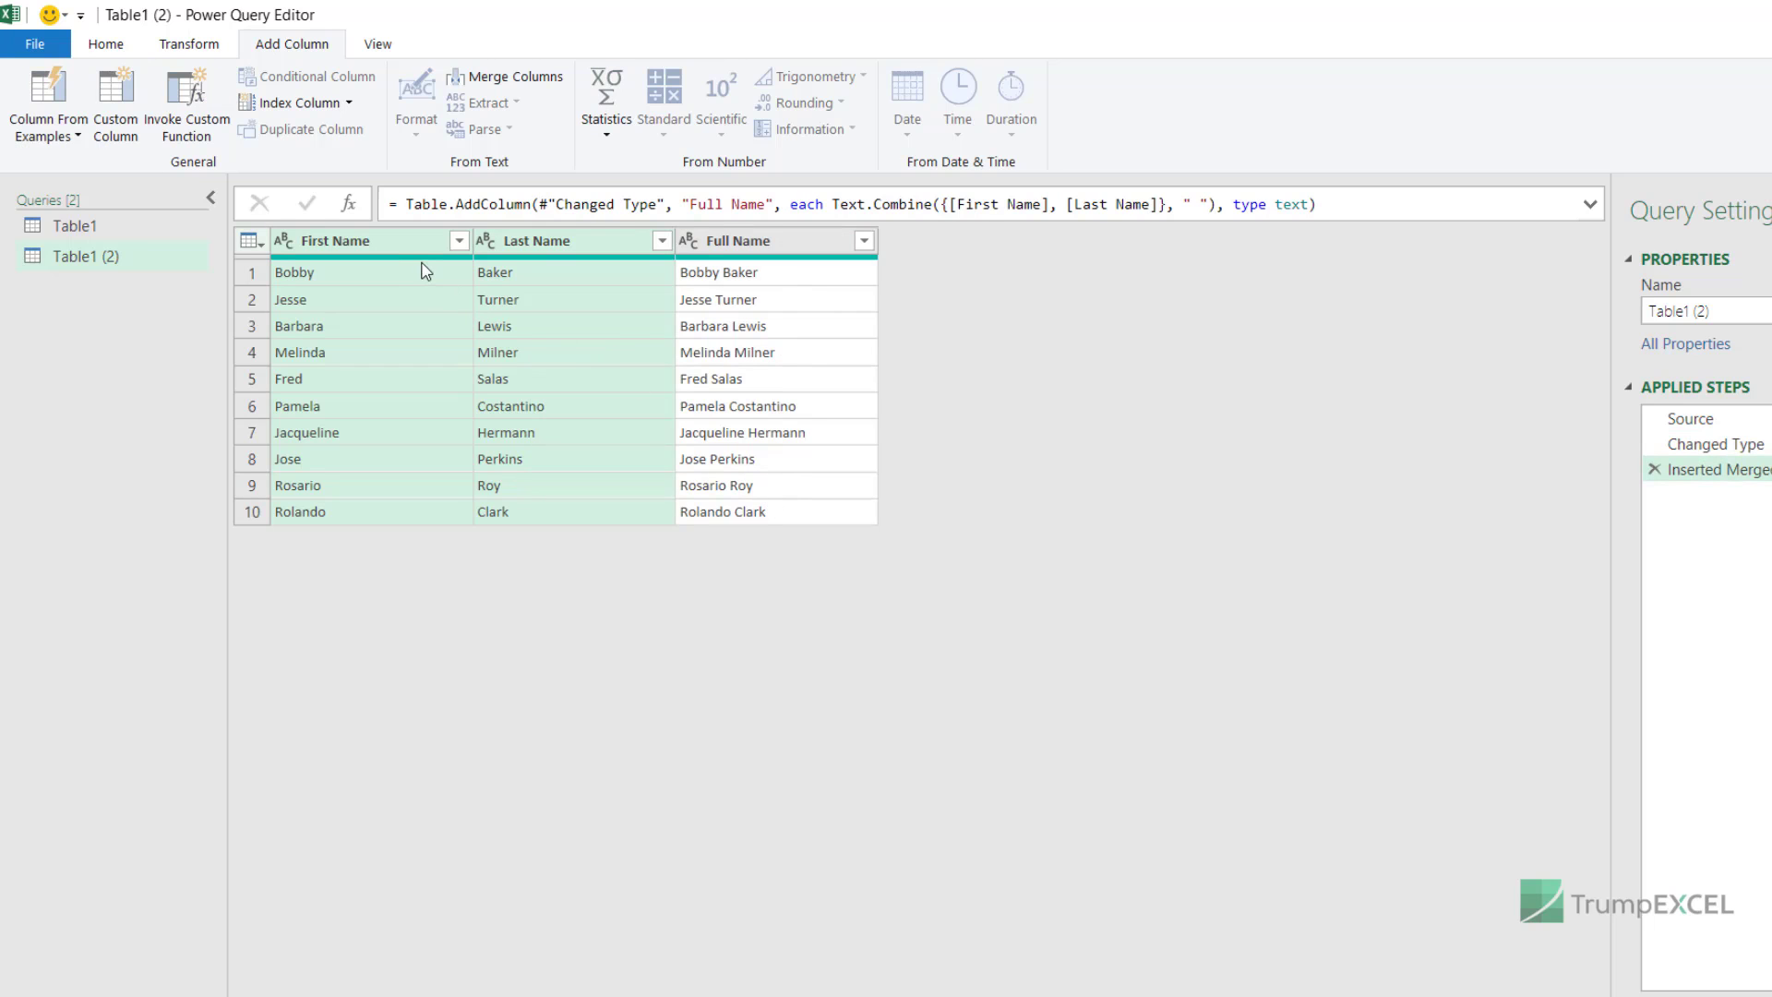
left_click(39, 48)
left_click(96, 85)
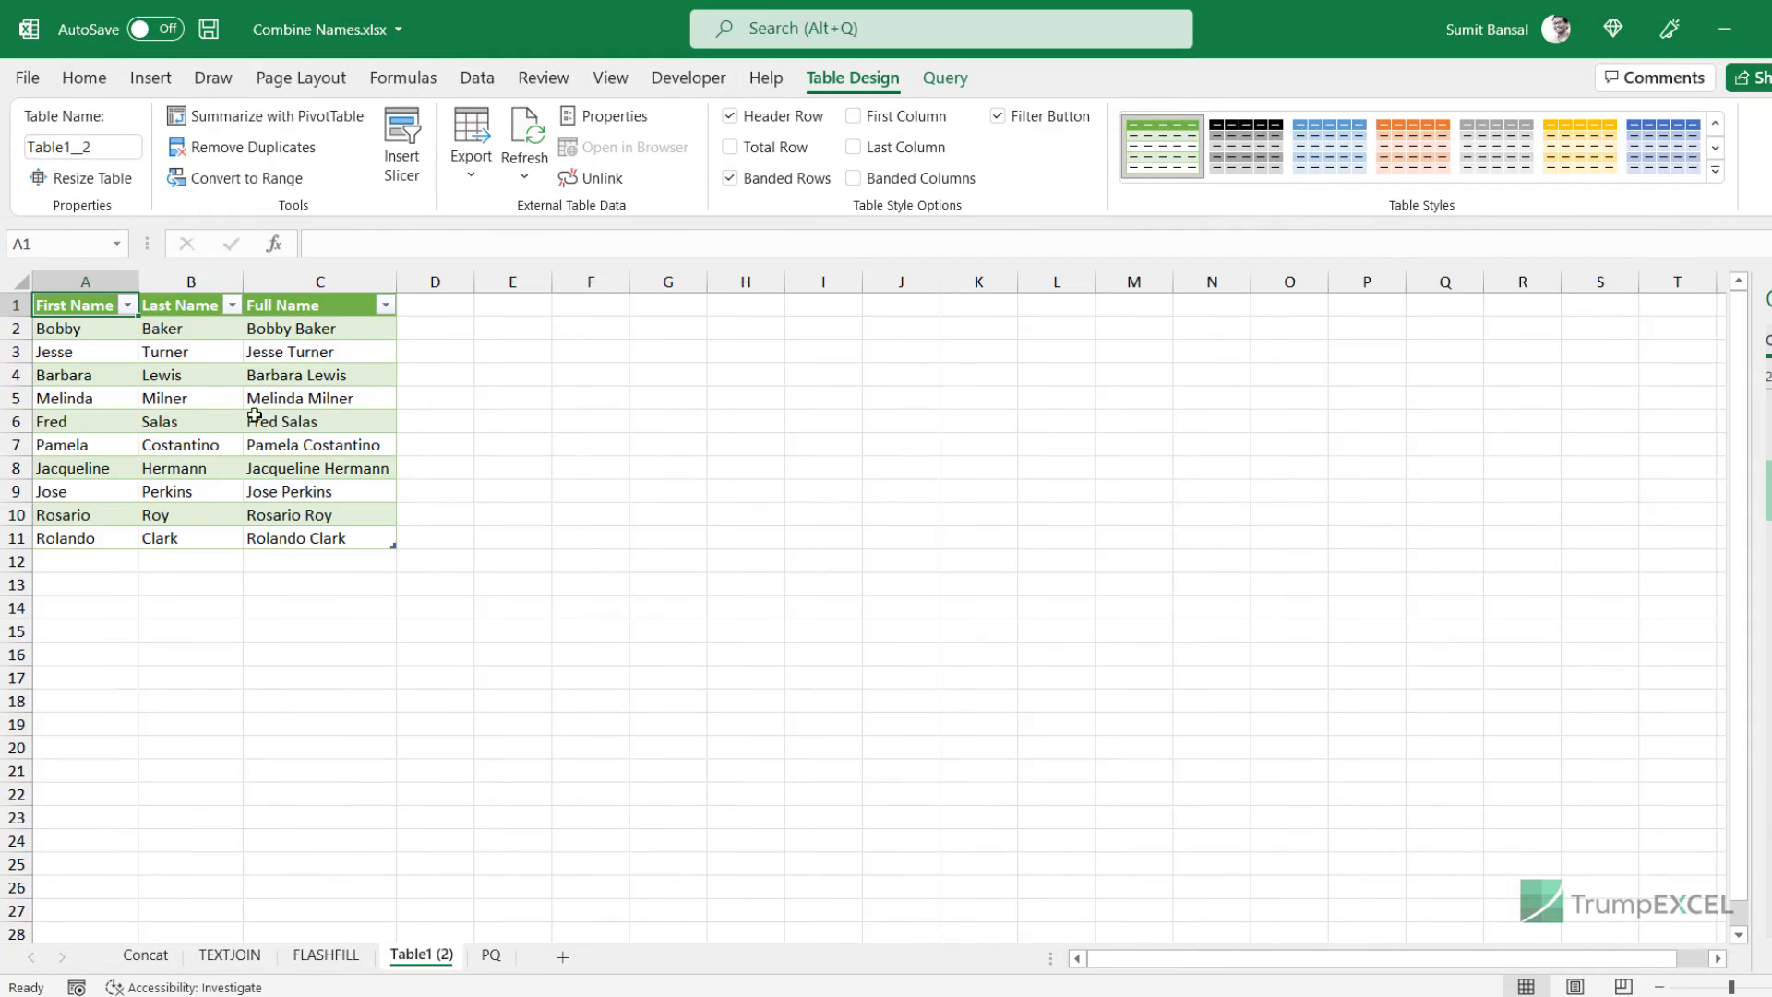
- Change the first name in A2 on the PQ sheet from Bobby to Pamela
left_click(490, 956)
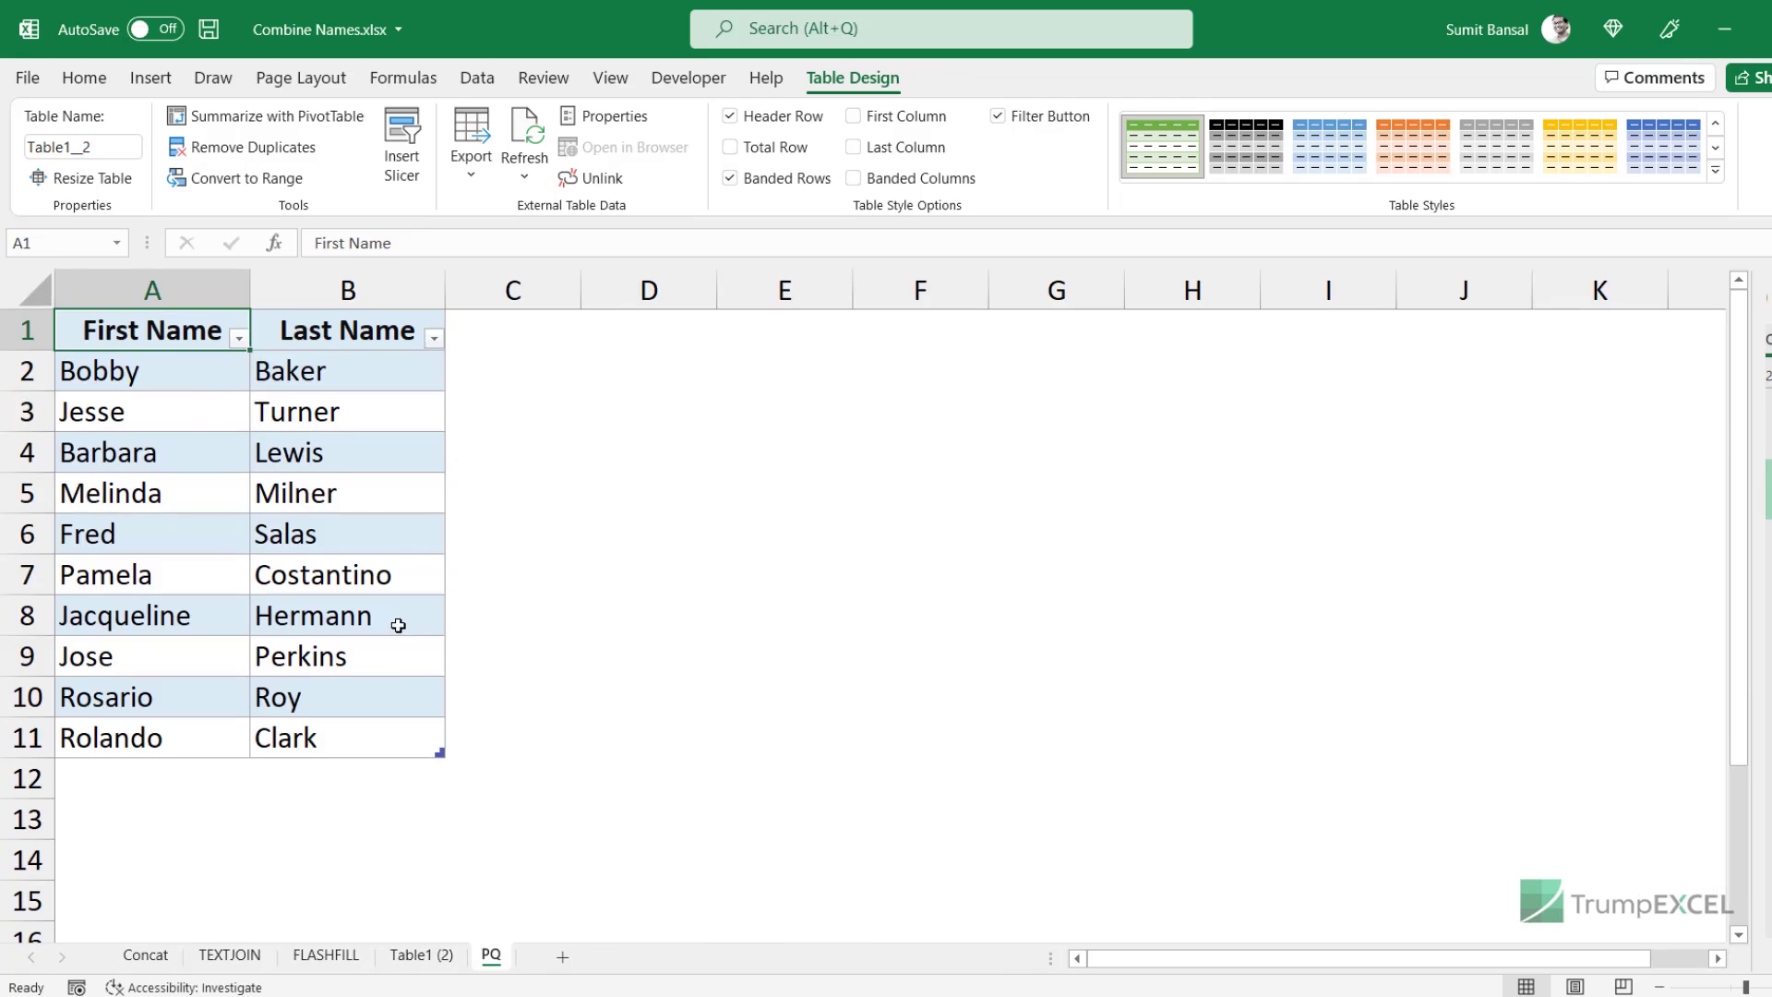
left_click(192, 381)
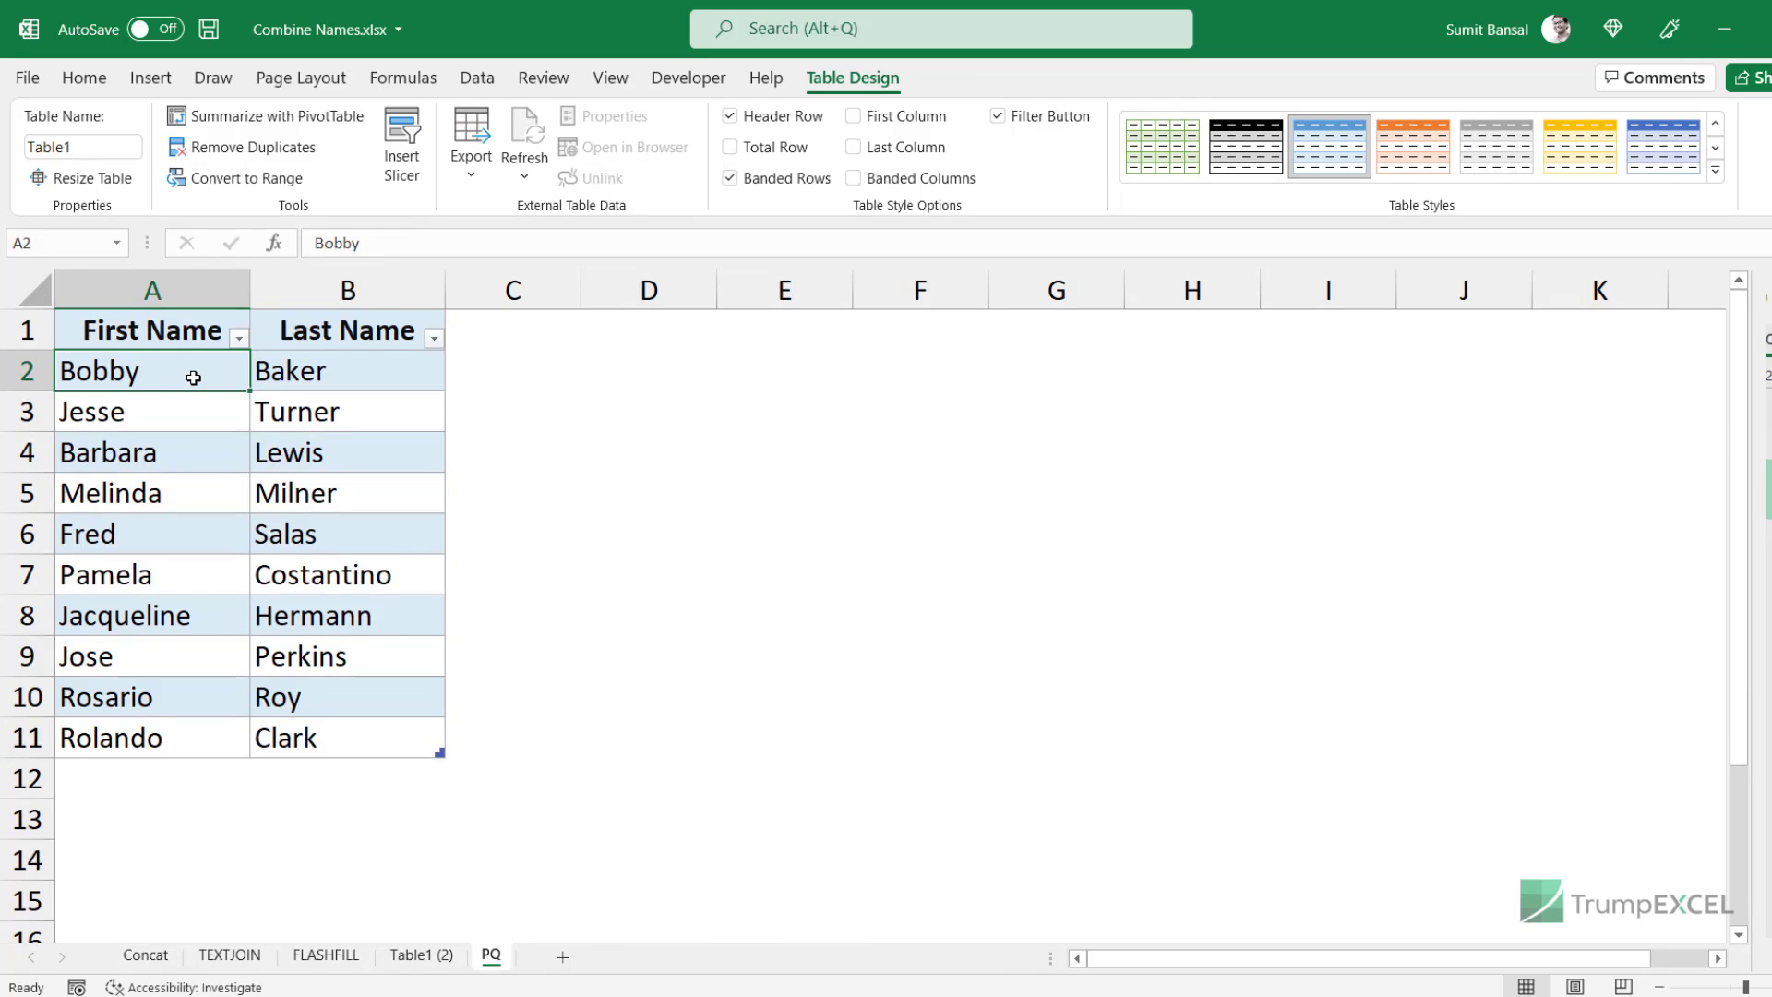
type("Pamela")
key("Return")
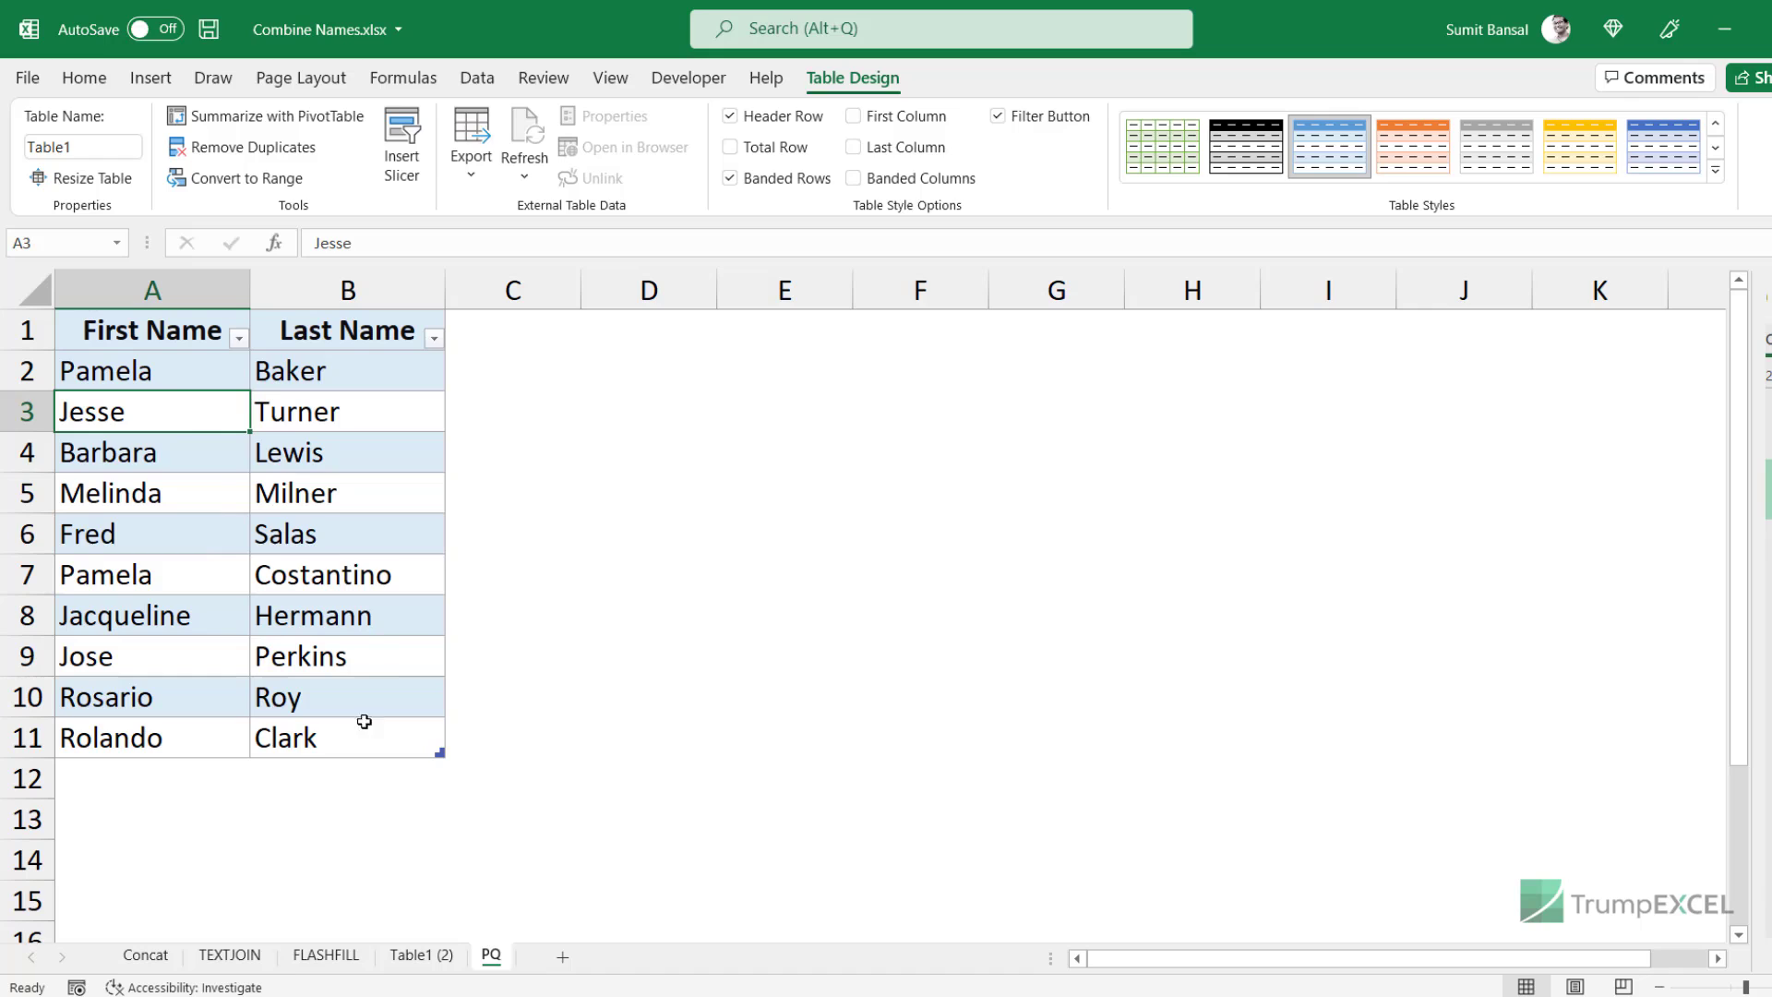
left_click(190, 374)
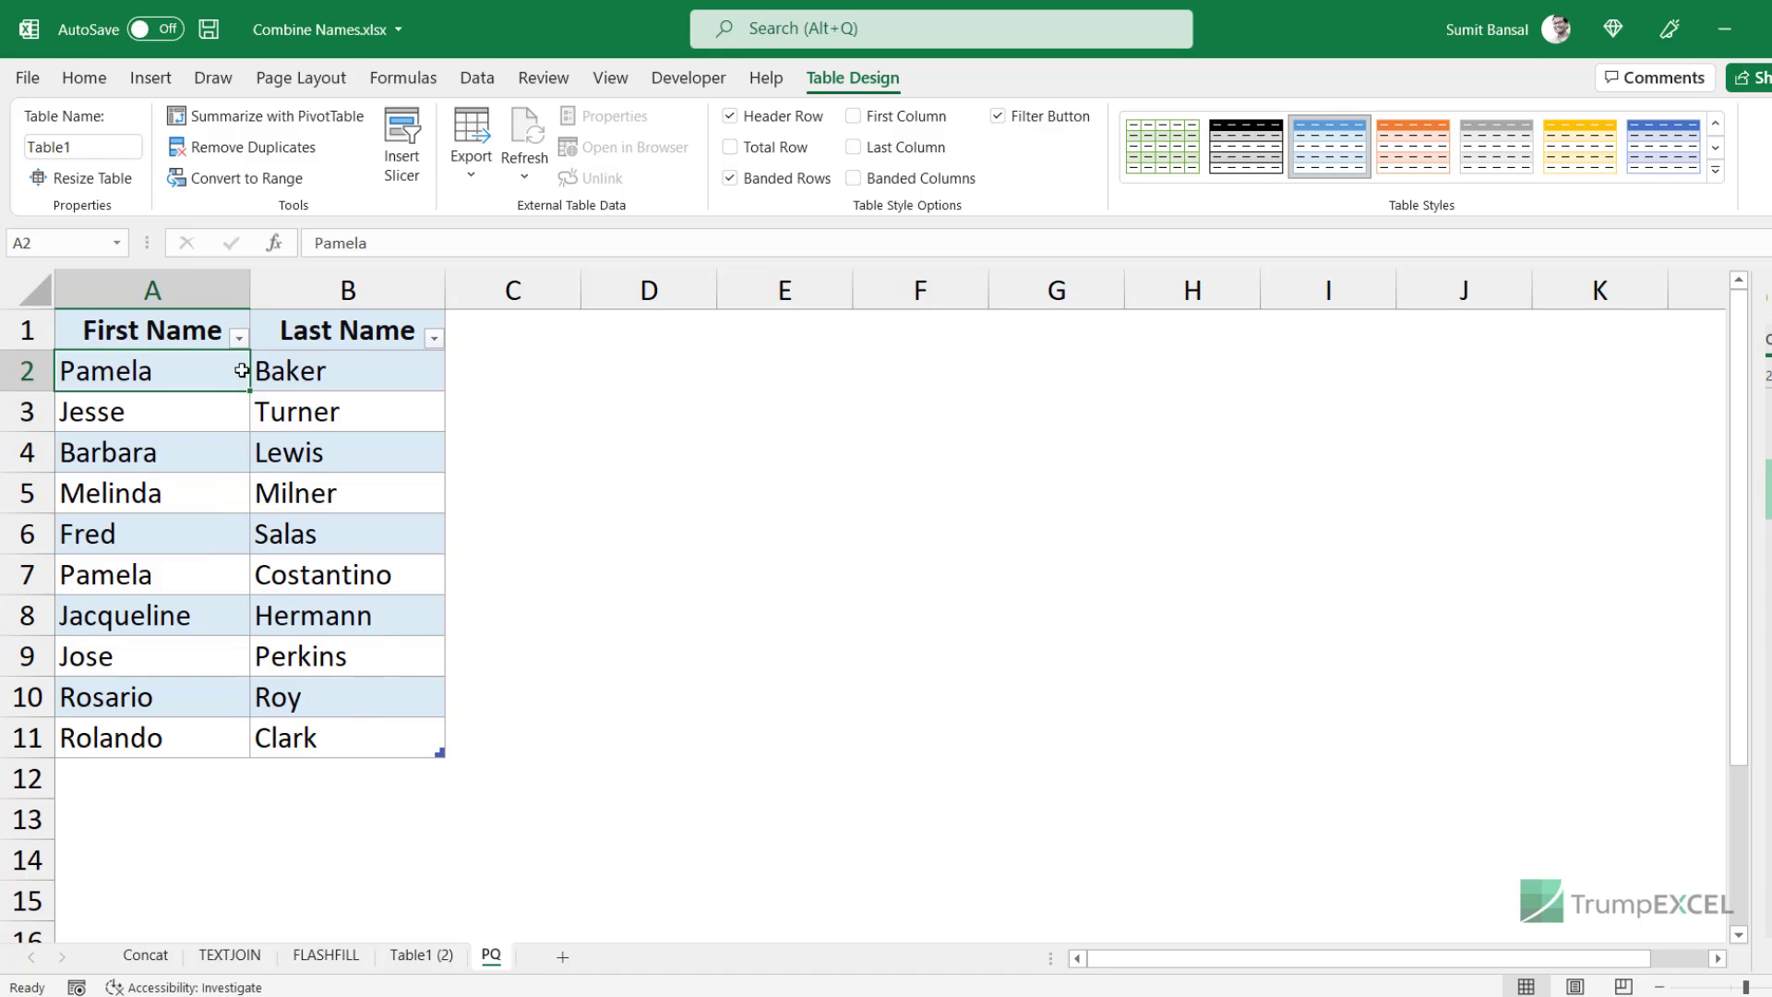
left_click(441, 956)
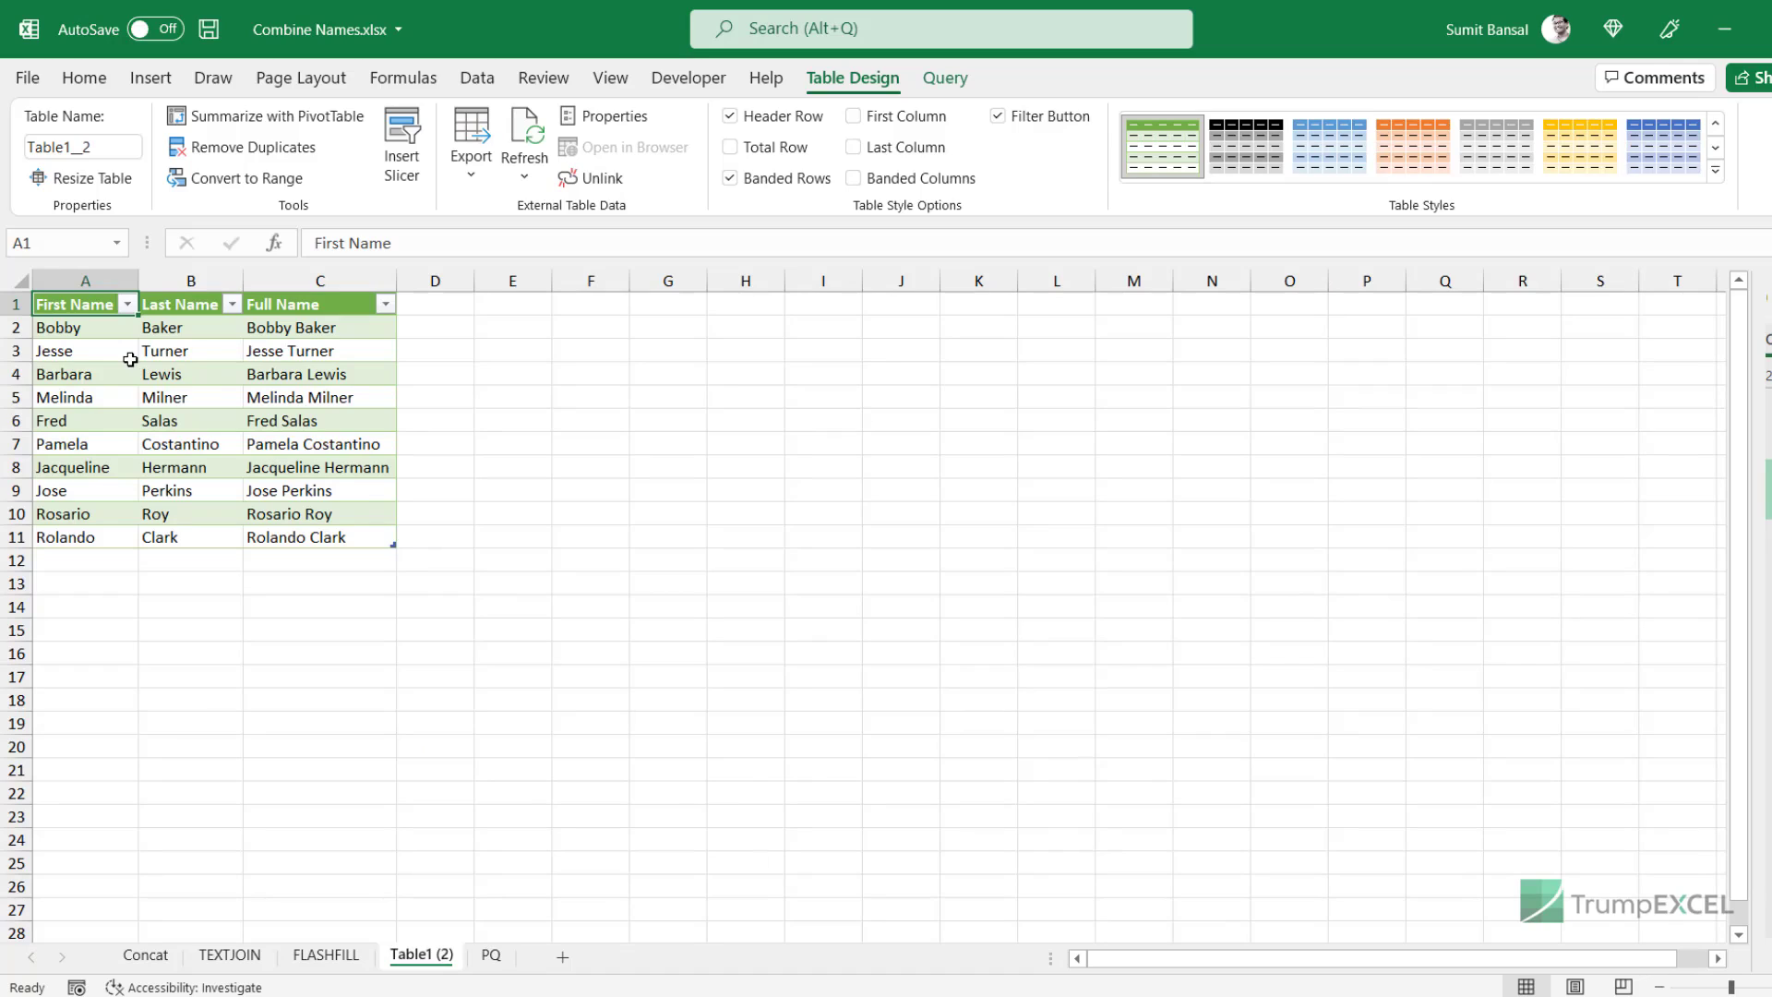
right_click(151, 350)
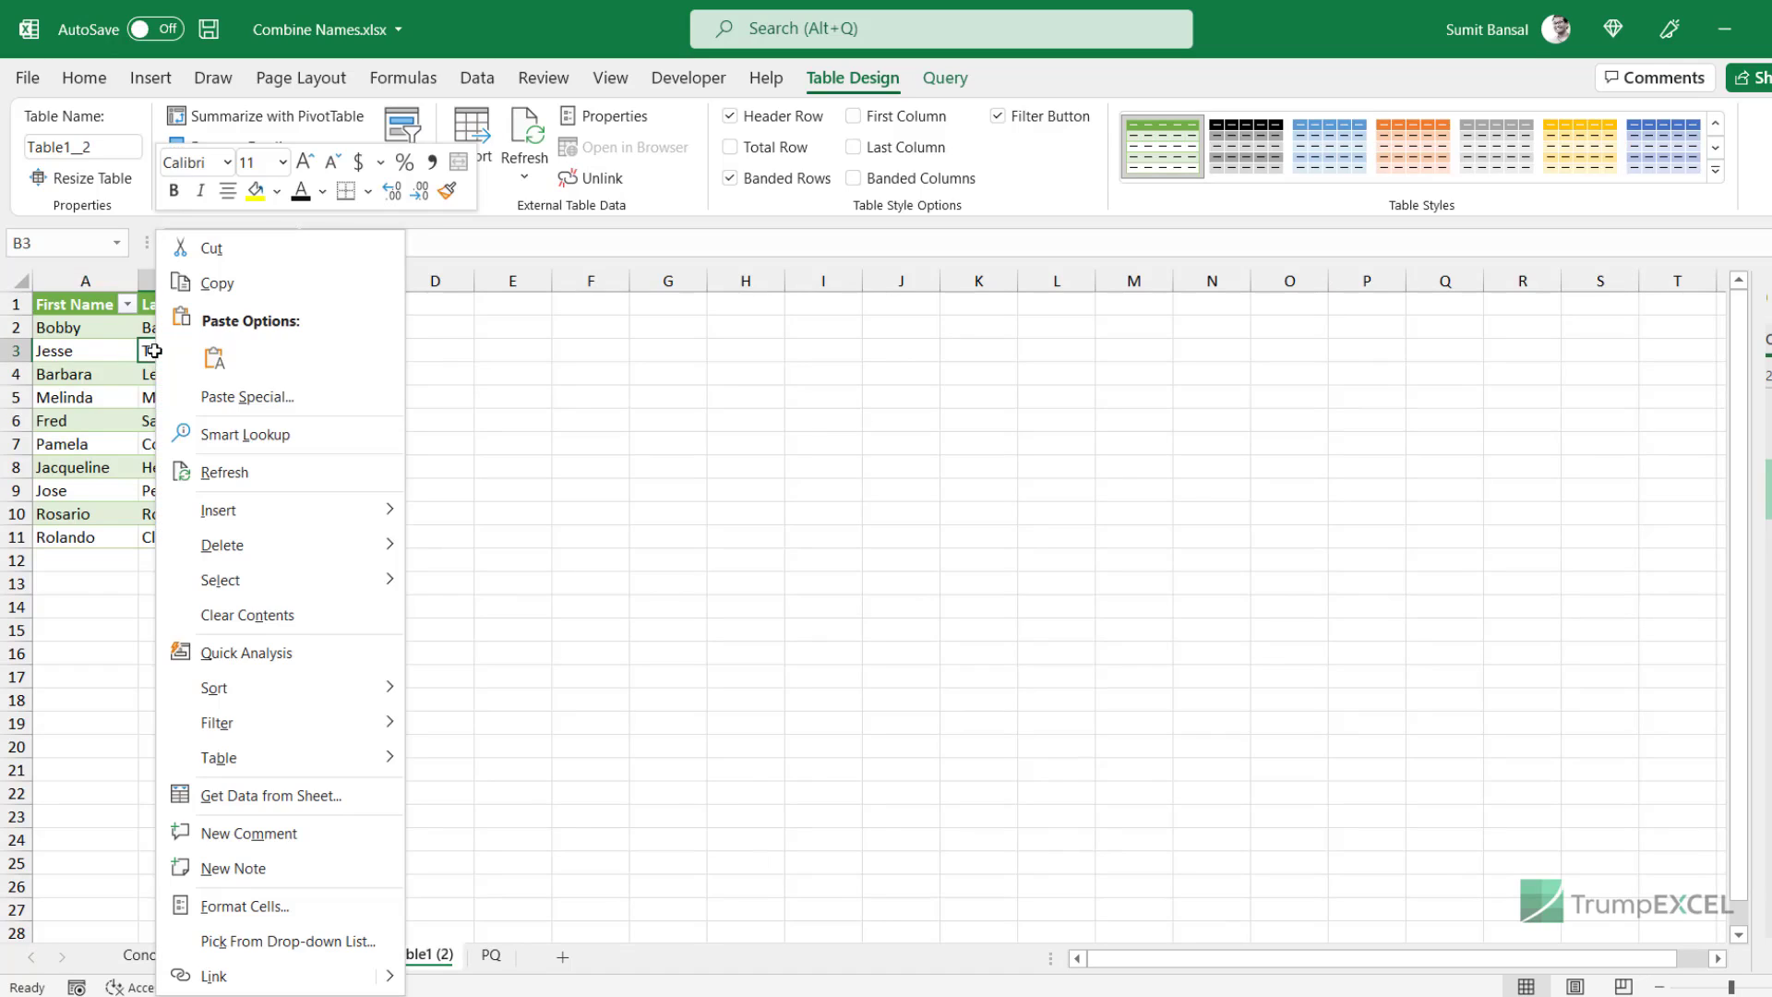
left_click(247, 471)
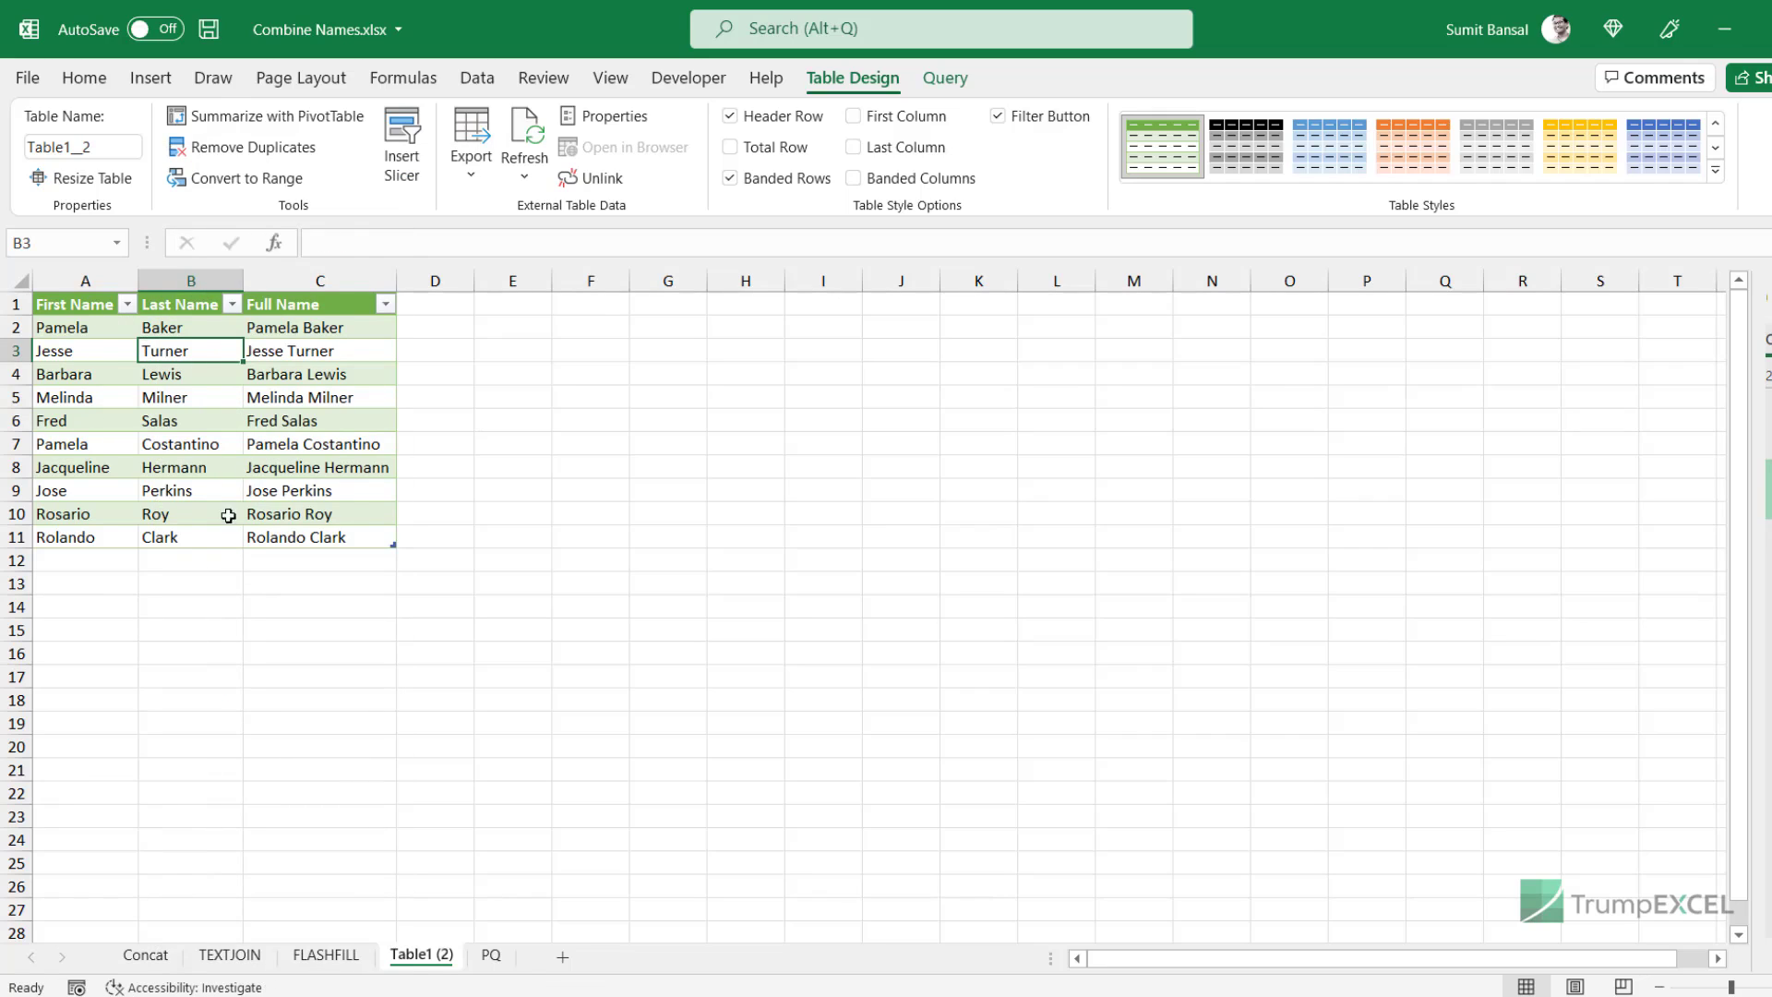